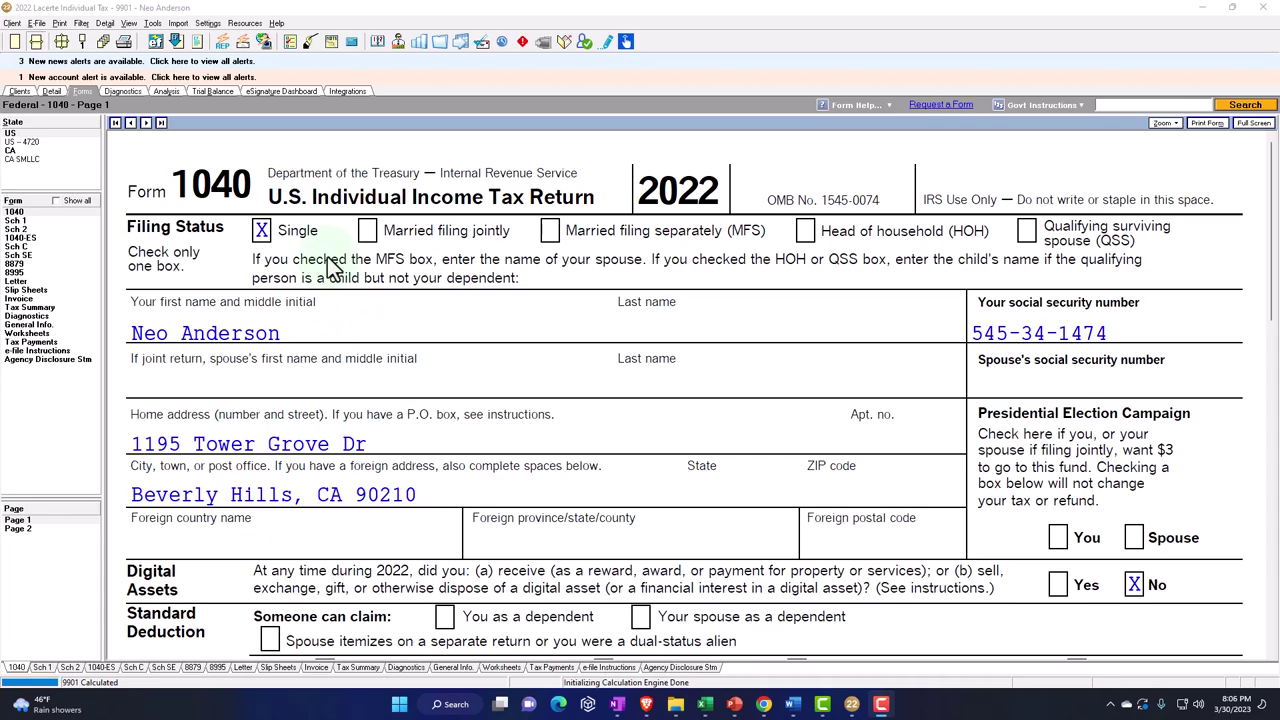
Review page 1 of Form 1040 from filing status through the income, deduction and taxable income lines.
{"action": "scroll", "coordinate": [350, 318], "scroll_direction": "down", "scroll_amount": 2}
{"action": "scroll", "coordinate": [352, 322], "scroll_direction": "down", "scroll_amount": 10}
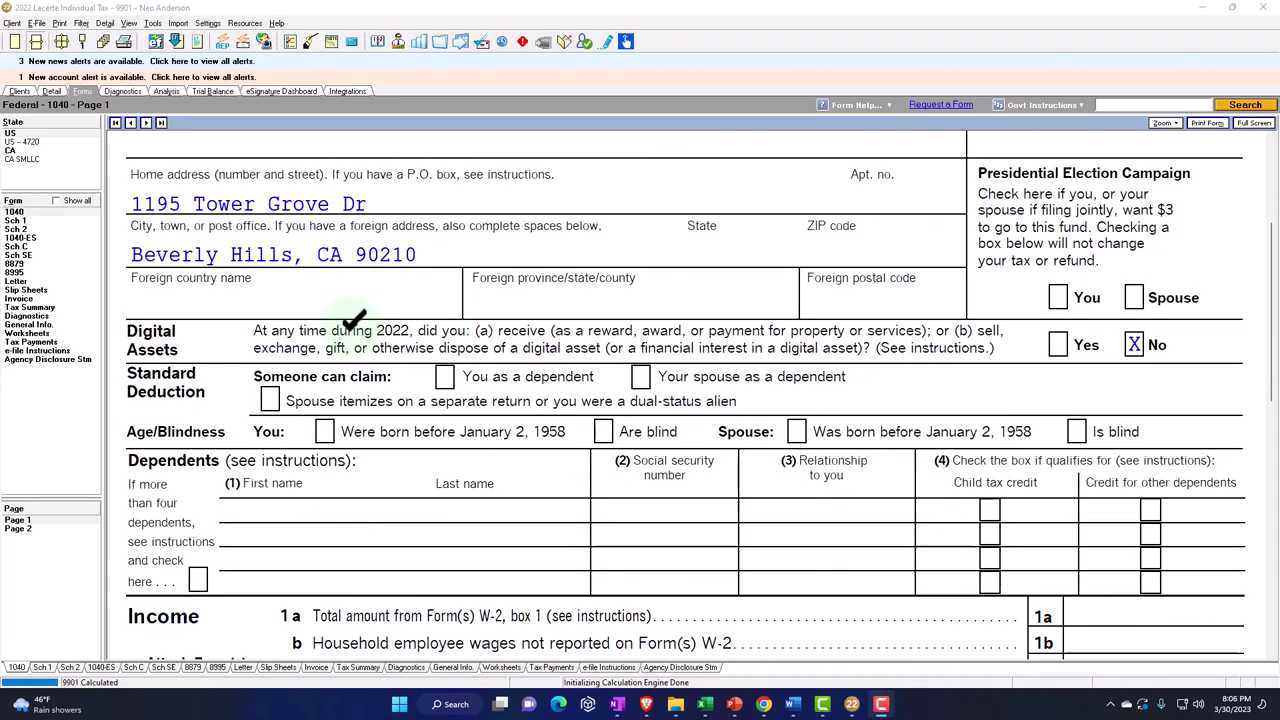
{"action": "scroll", "coordinate": [350, 330], "scroll_direction": "down", "scroll_amount": 10}
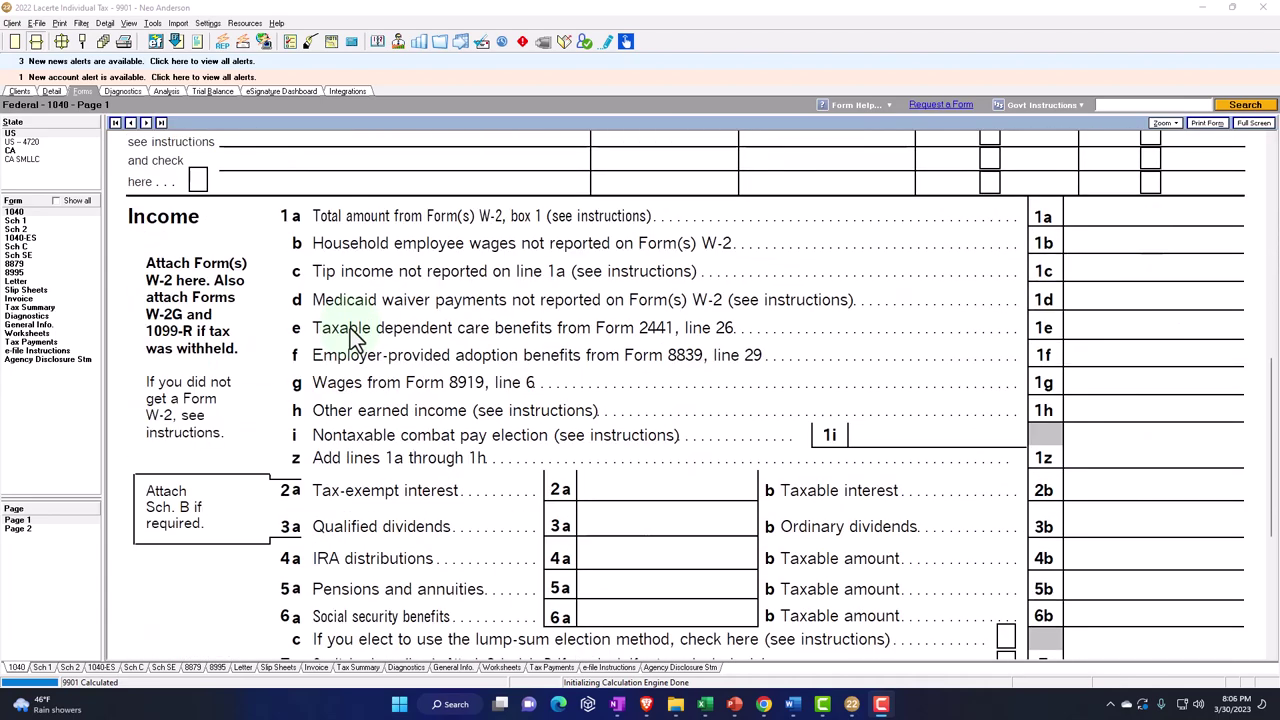
{"action": "scroll", "coordinate": [355, 335], "scroll_direction": "down", "scroll_amount": 2}
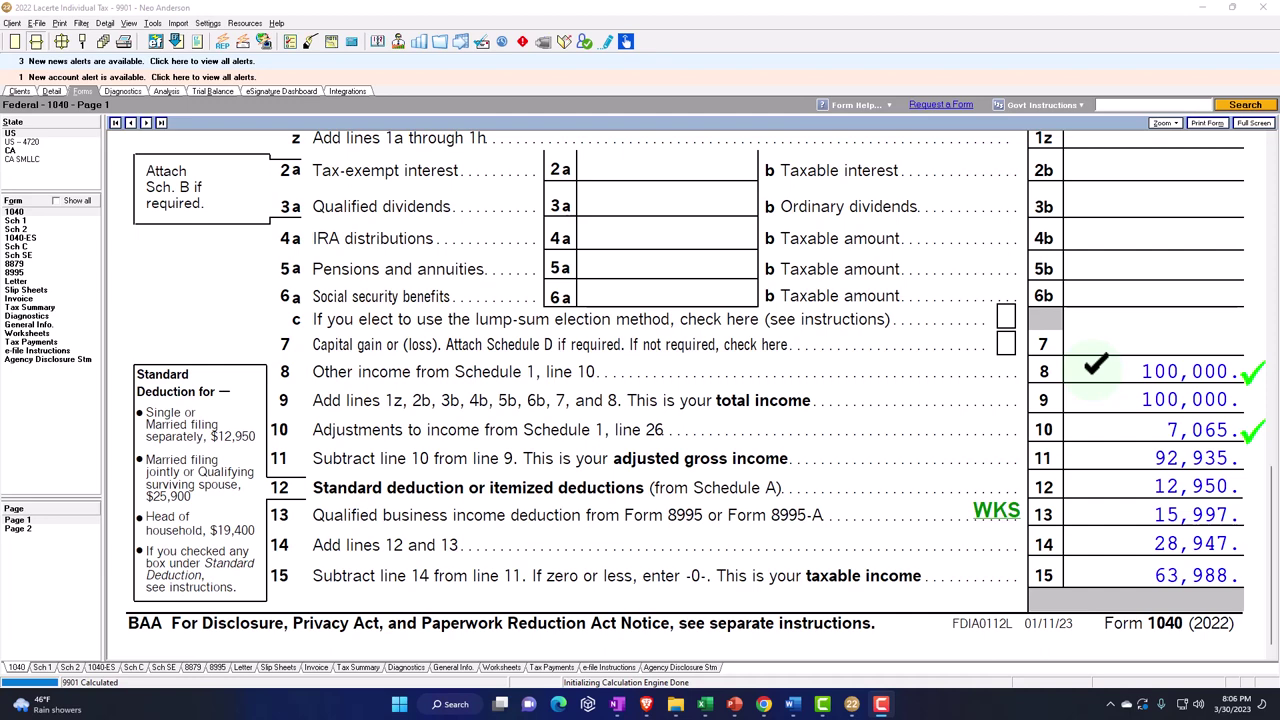
Open Schedule C and review the business income, expenses and net profit lines on page 1.
{"action": "left_click", "coordinate": [39, 248]}
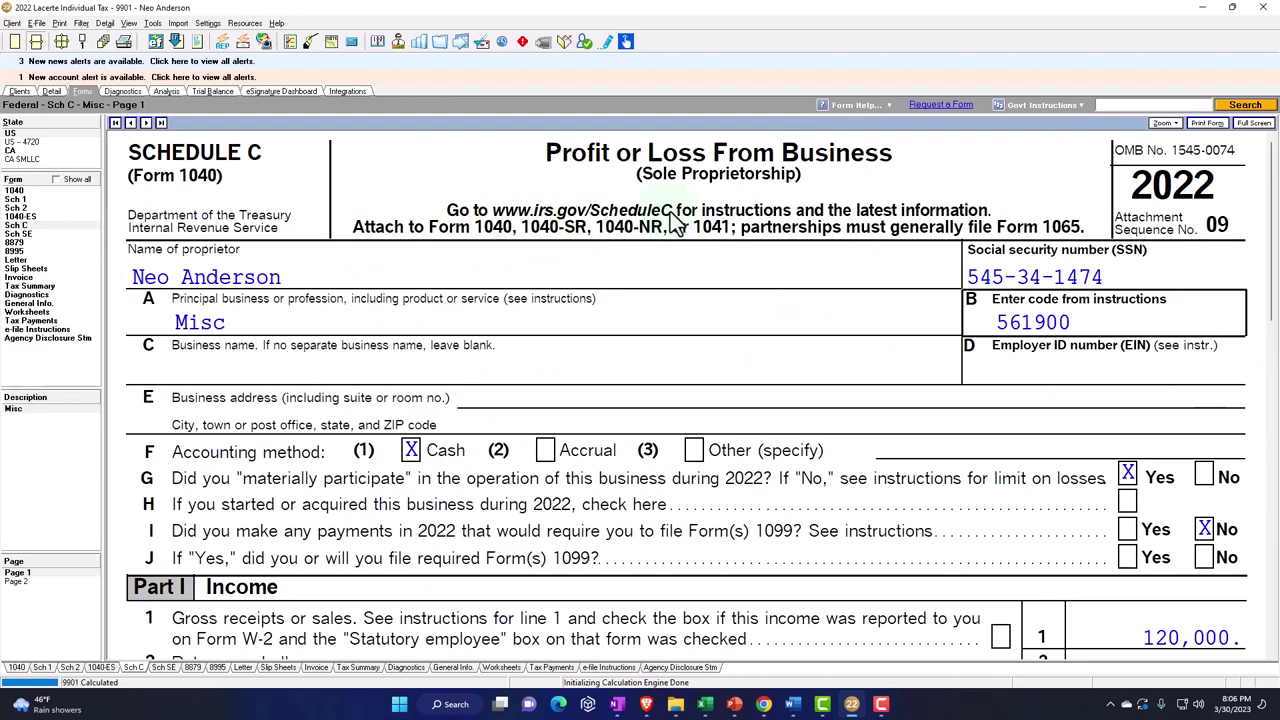
{"action": "scroll", "coordinate": [736, 345], "scroll_direction": "down", "scroll_amount": 5}
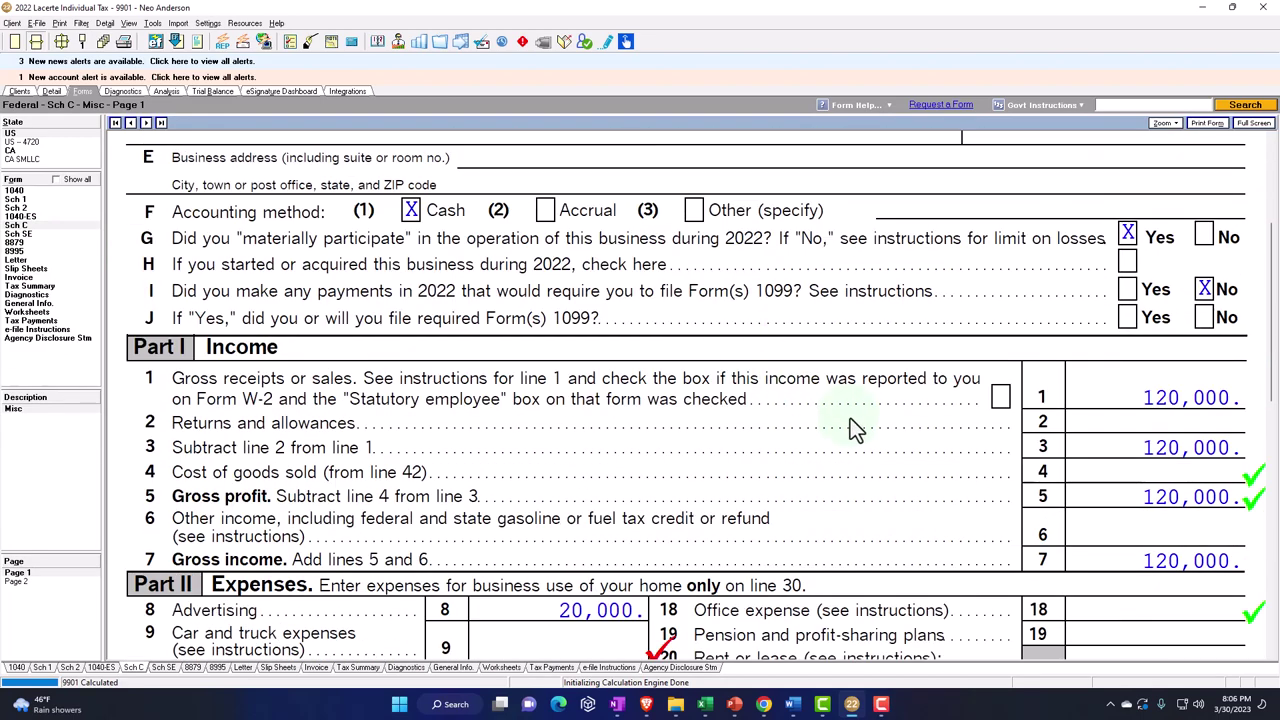
{"action": "scroll", "coordinate": [850, 418], "scroll_direction": "down", "scroll_amount": 10}
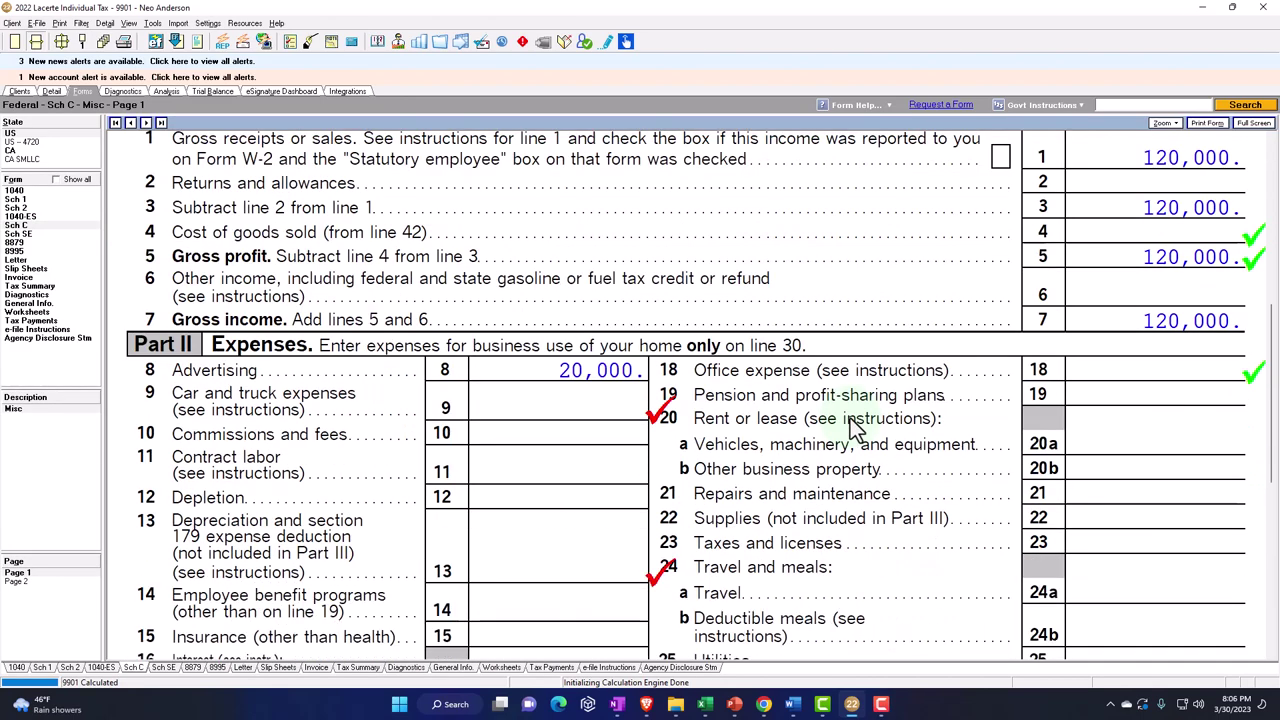
{"action": "scroll", "coordinate": [850, 418], "scroll_direction": "down", "scroll_amount": 2}
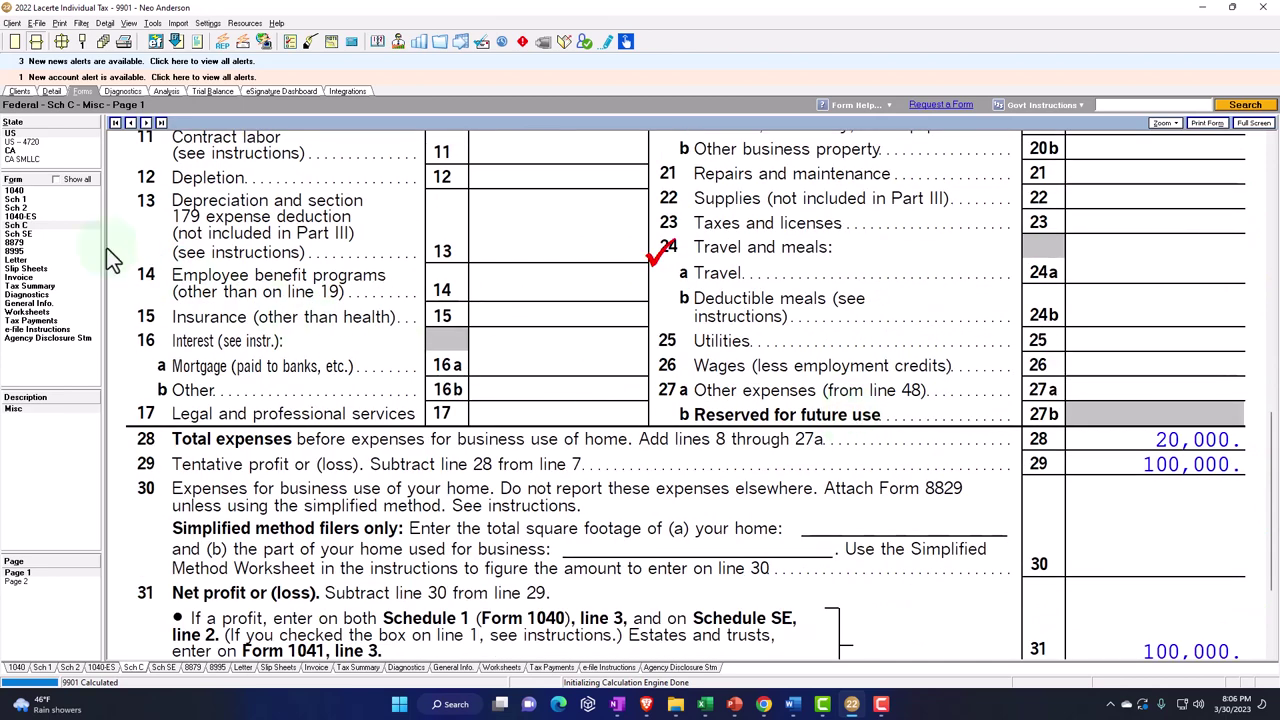
Trace the business income from Schedule 1, line 3, to line 8 on page 1 of Form 1040.
{"action": "left_click", "coordinate": [30, 200]}
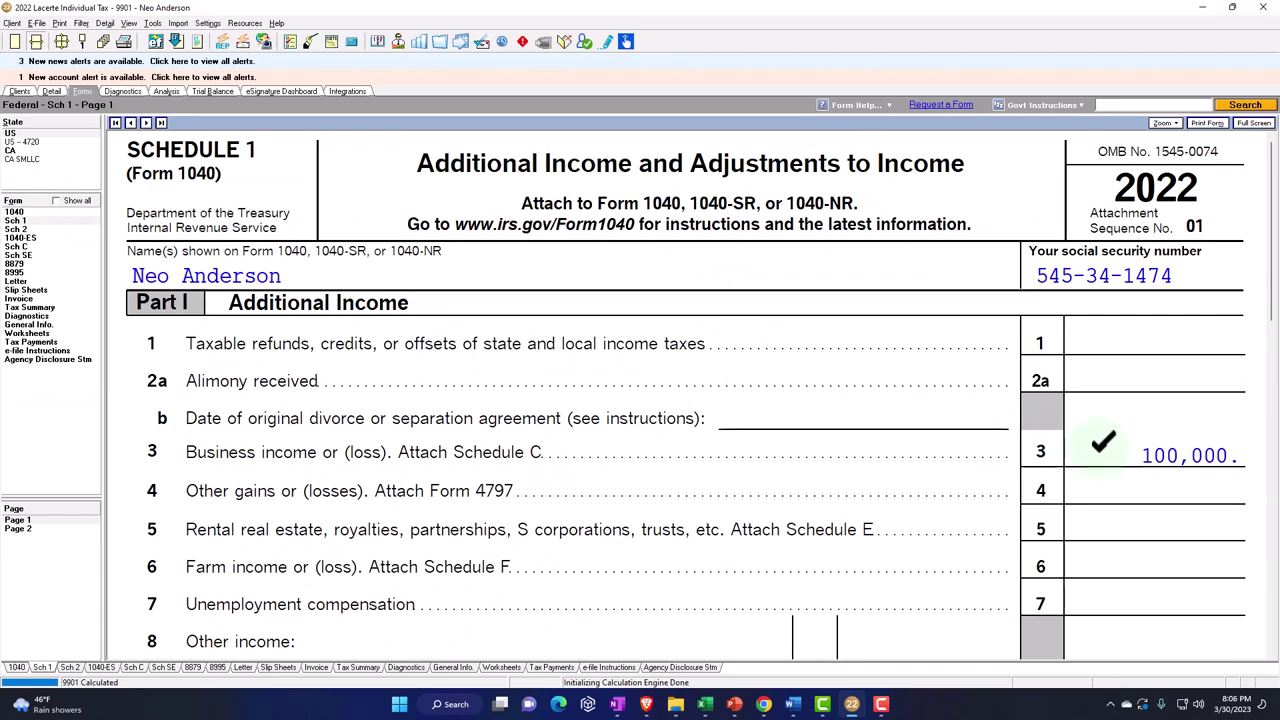
{"action": "left_click", "coordinate": [16, 213]}
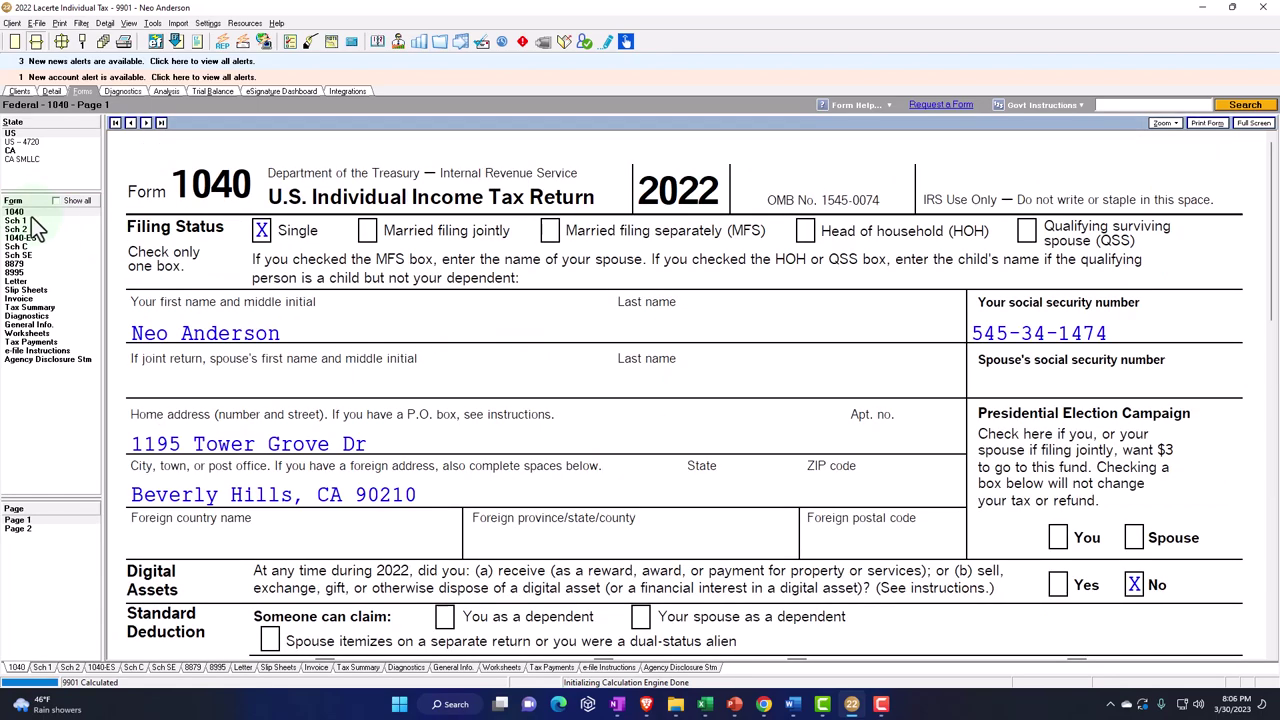
{"action": "scroll", "coordinate": [580, 480], "scroll_direction": "down", "scroll_amount": 5}
{"action": "scroll", "coordinate": [594, 489], "scroll_direction": "down", "scroll_amount": 4}
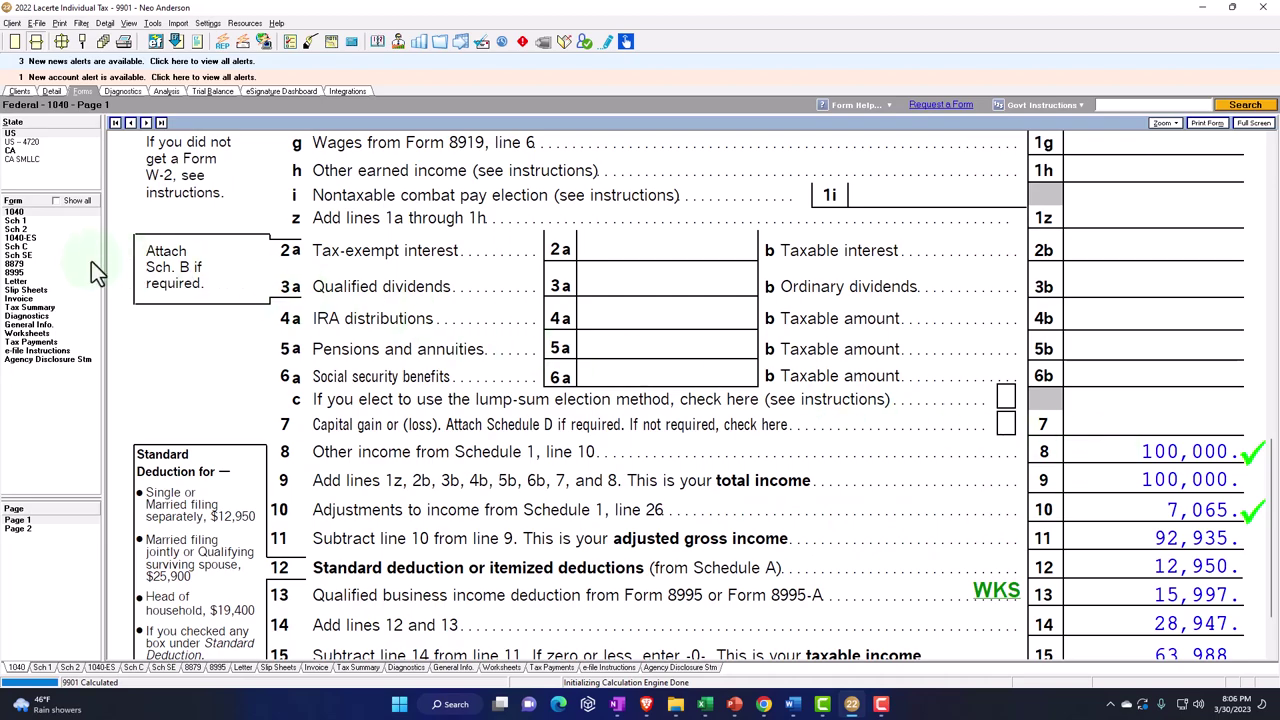
Return to Schedule C and check gross income, total expenses and tentative profit on line 29.
{"action": "left_click", "coordinate": [47, 250]}
{"action": "scroll", "coordinate": [773, 500], "scroll_direction": "down", "scroll_amount": 9}
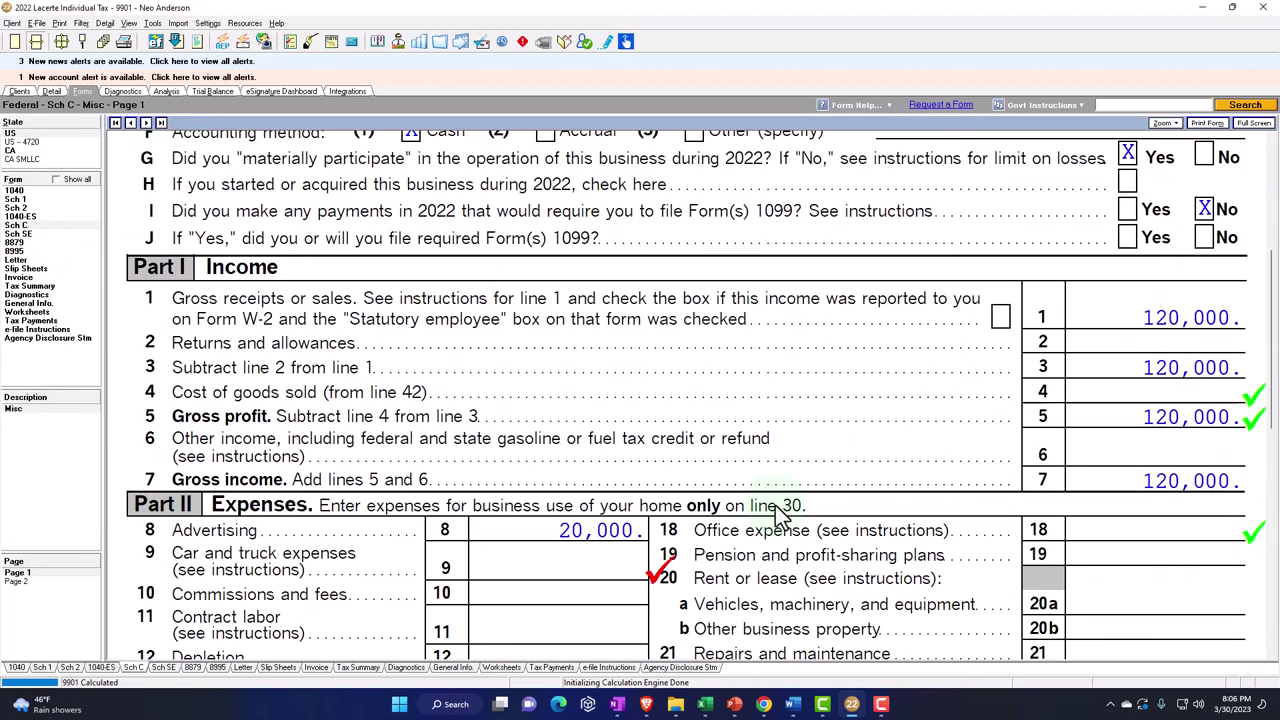
{"action": "scroll", "coordinate": [777, 510], "scroll_direction": "down", "scroll_amount": 1}
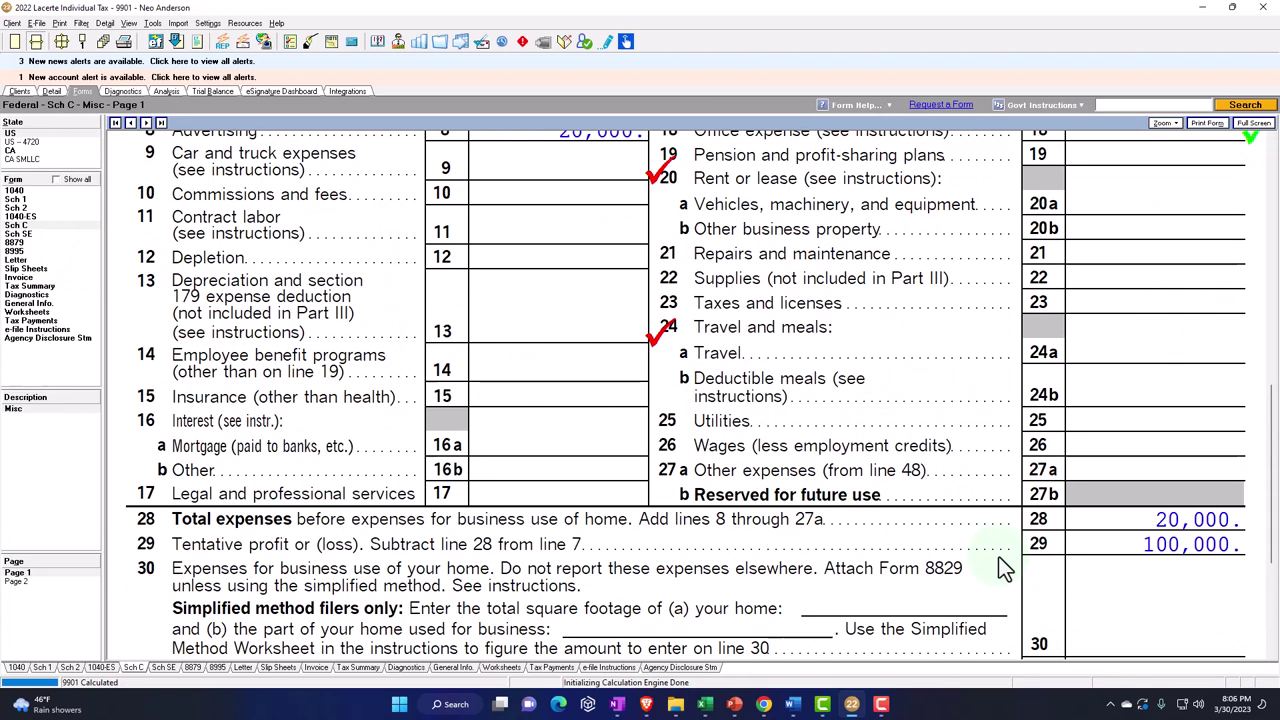
Trace the self-employment tax from Schedule SE, line 12, through Schedule 2, line 4, to page 2 of Form 1040.
{"action": "left_click", "coordinate": [36, 233]}
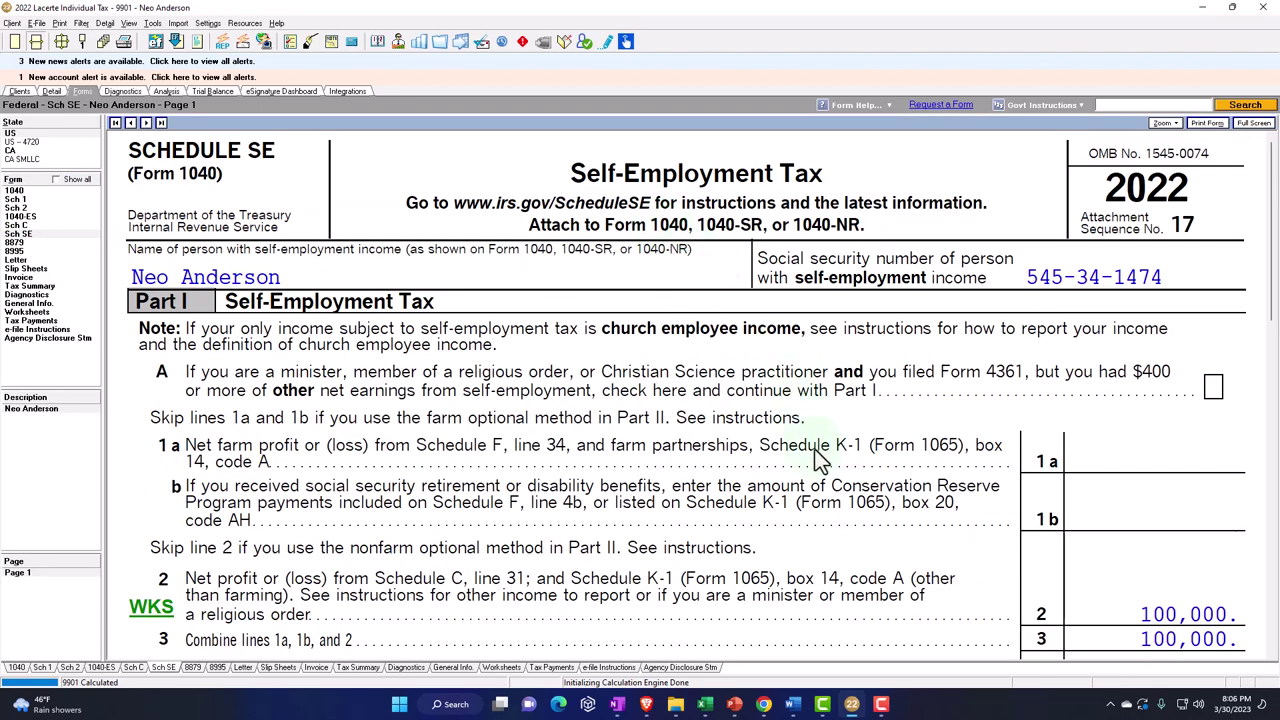
{"action": "scroll", "coordinate": [815, 460], "scroll_direction": "down", "scroll_amount": 7}
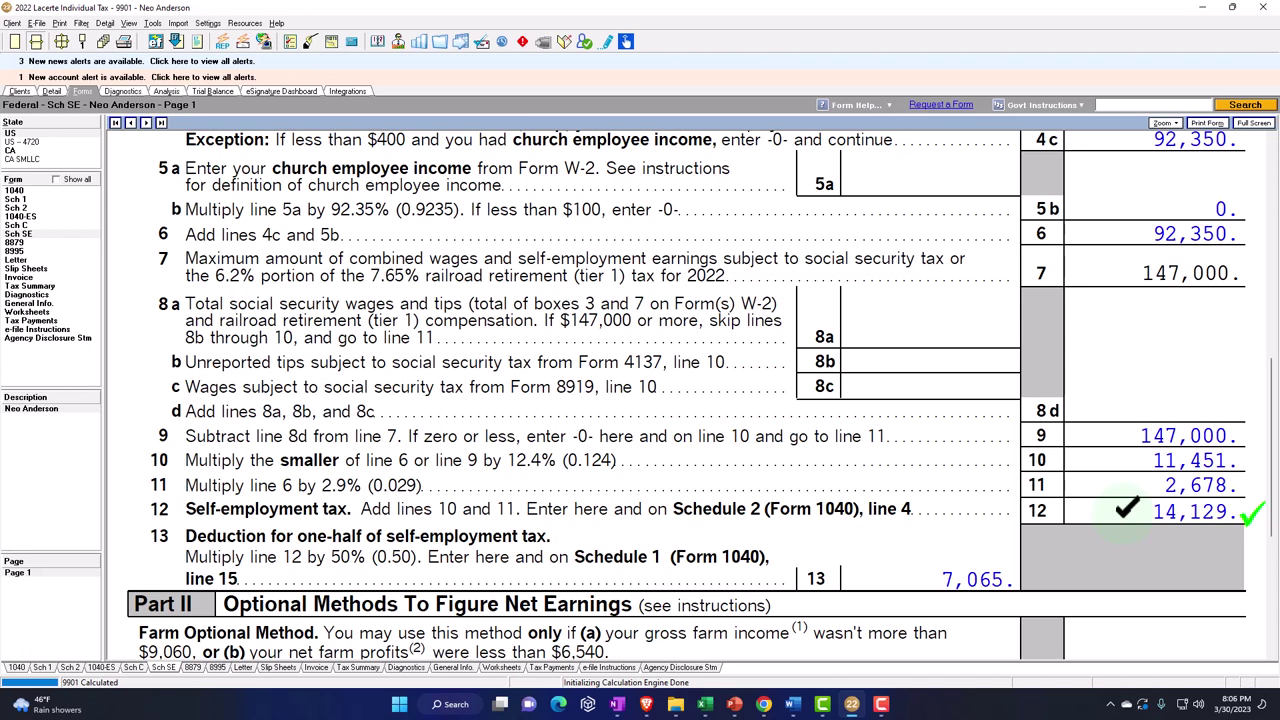
{"action": "left_click", "coordinate": [42, 207]}
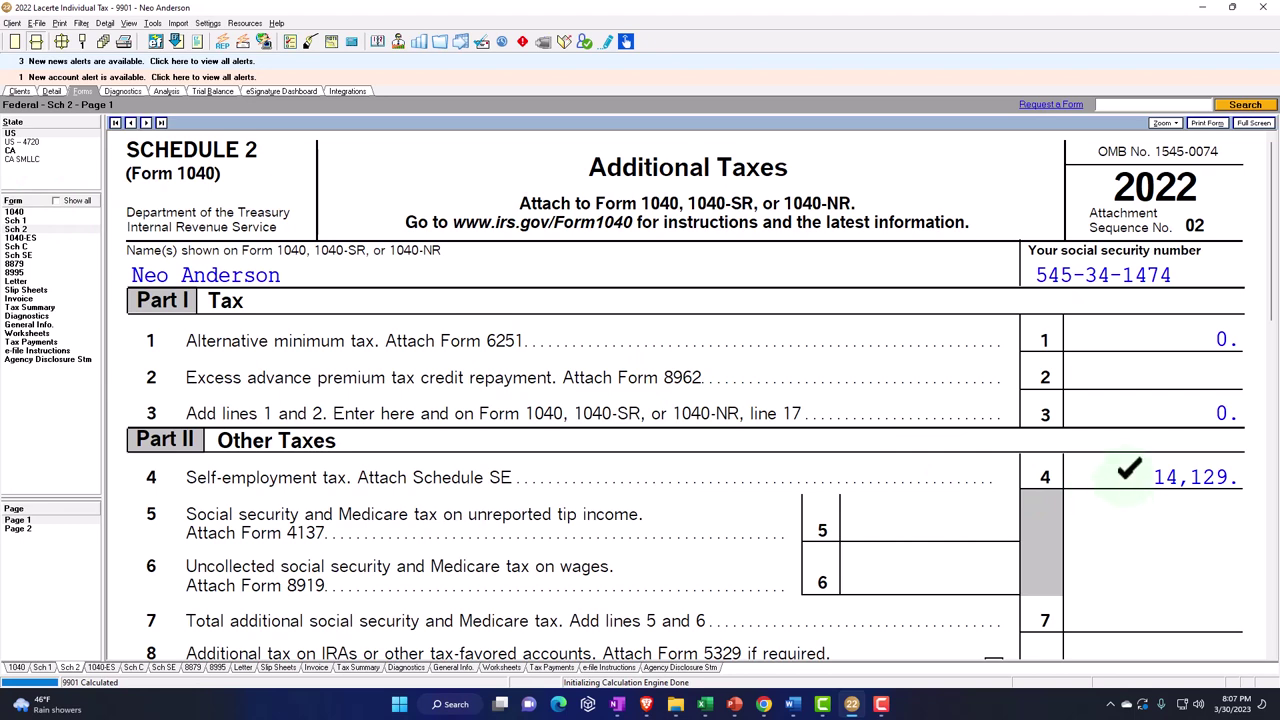
{"action": "left_click", "coordinate": [27, 213]}
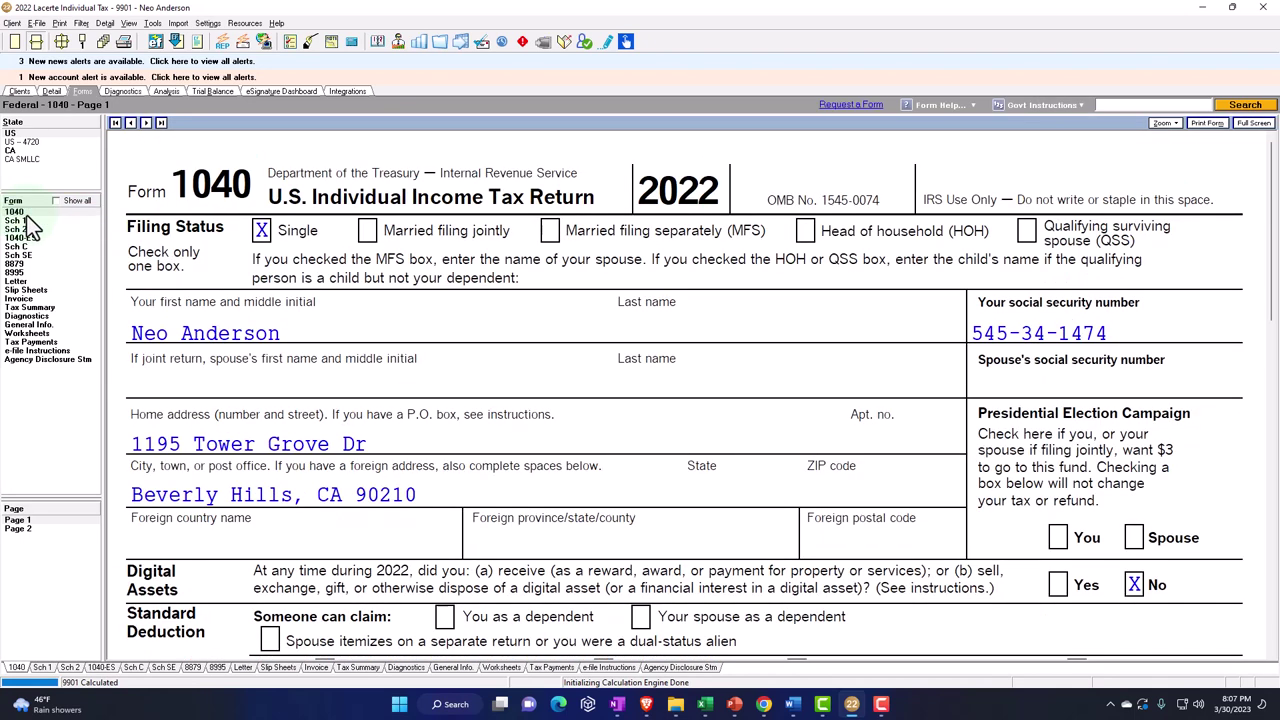
{"action": "left_click", "coordinate": [41, 529]}
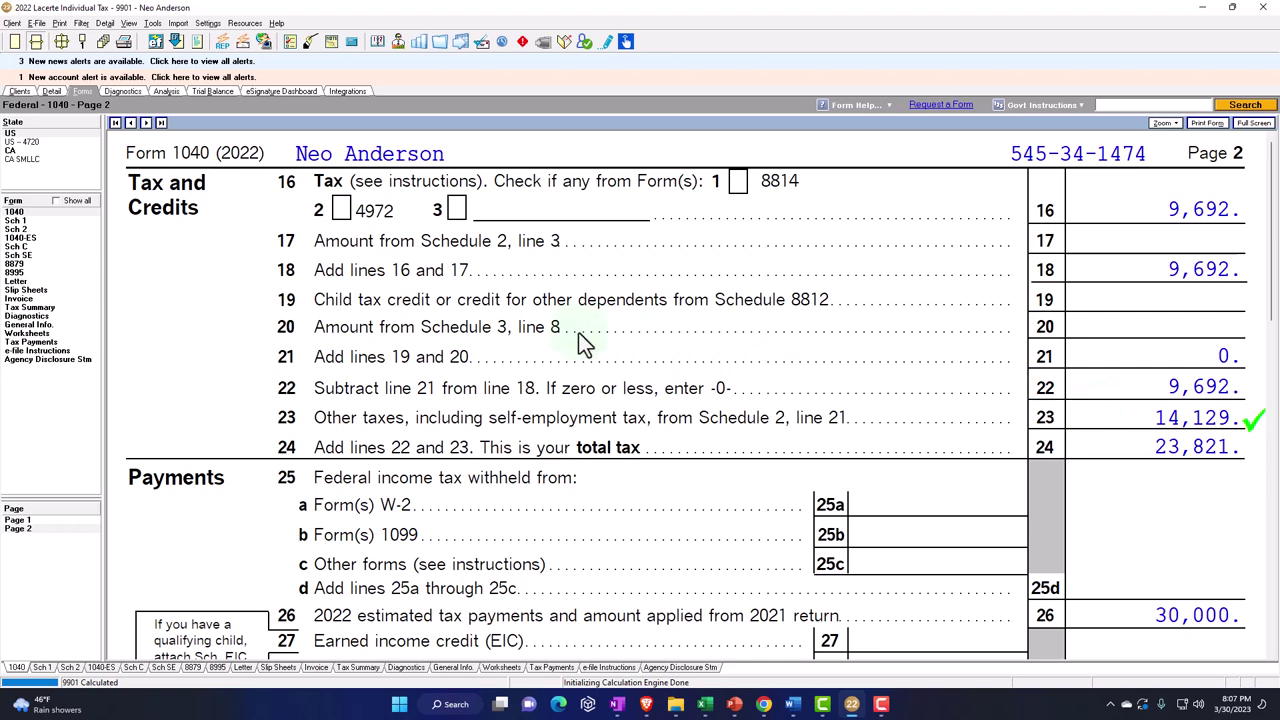
Compare the Schedule C net profit on line 31 with the self-employment tax and half-deduction computed on Schedule SE.
{"action": "left_click", "coordinate": [41, 248]}
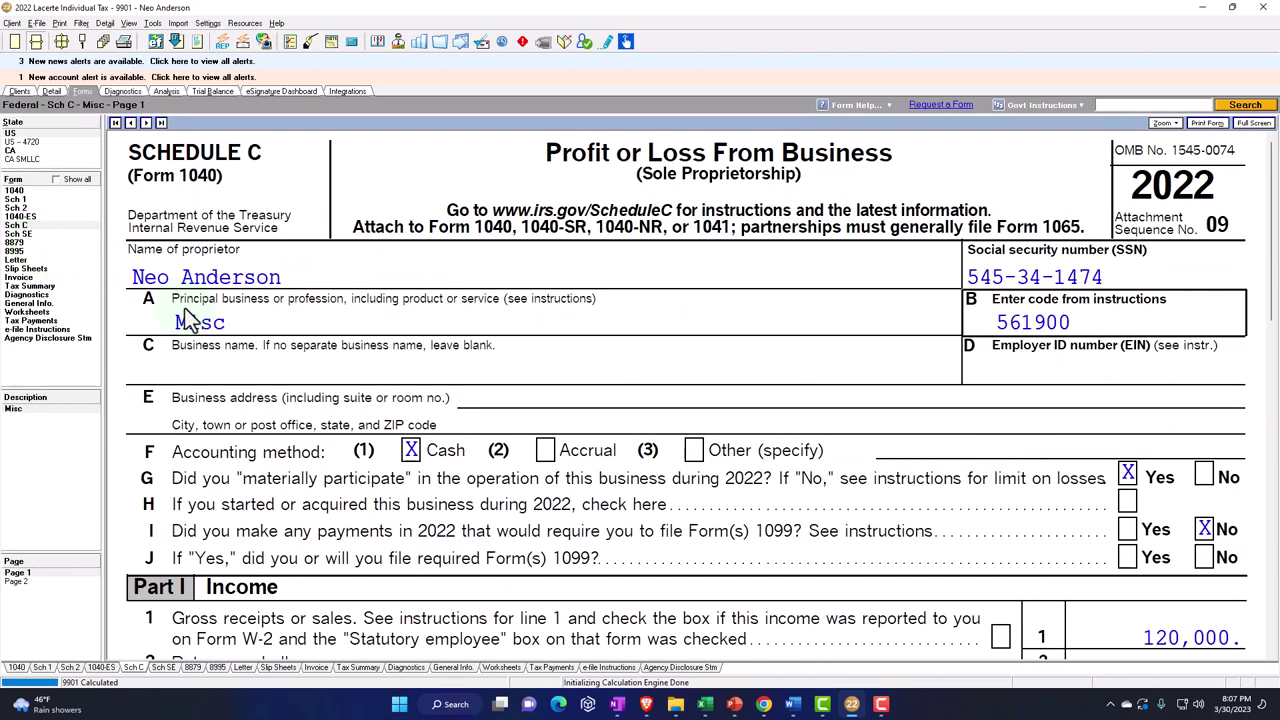
{"action": "scroll", "coordinate": [550, 463], "scroll_direction": "down", "scroll_amount": 5}
{"action": "scroll", "coordinate": [585, 505], "scroll_direction": "down", "scroll_amount": 5}
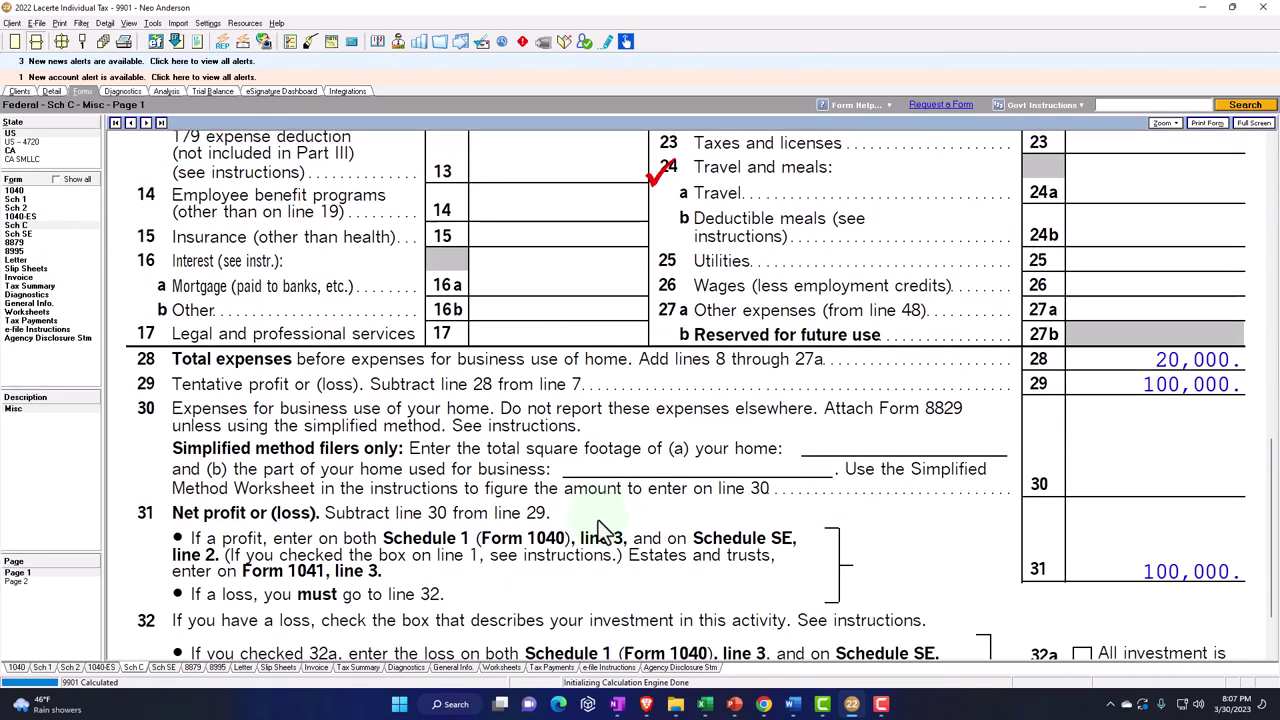
{"action": "left_click", "coordinate": [20, 234]}
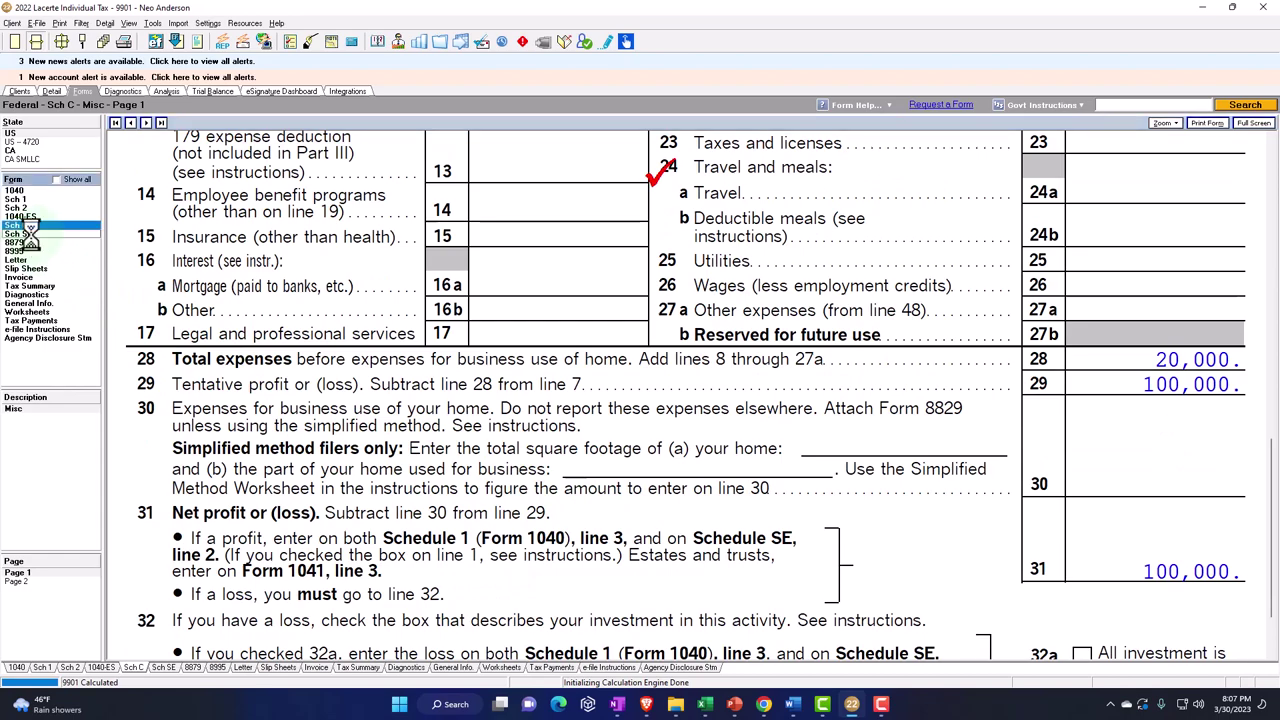
{"action": "scroll", "coordinate": [751, 439], "scroll_direction": "down", "scroll_amount": 6}
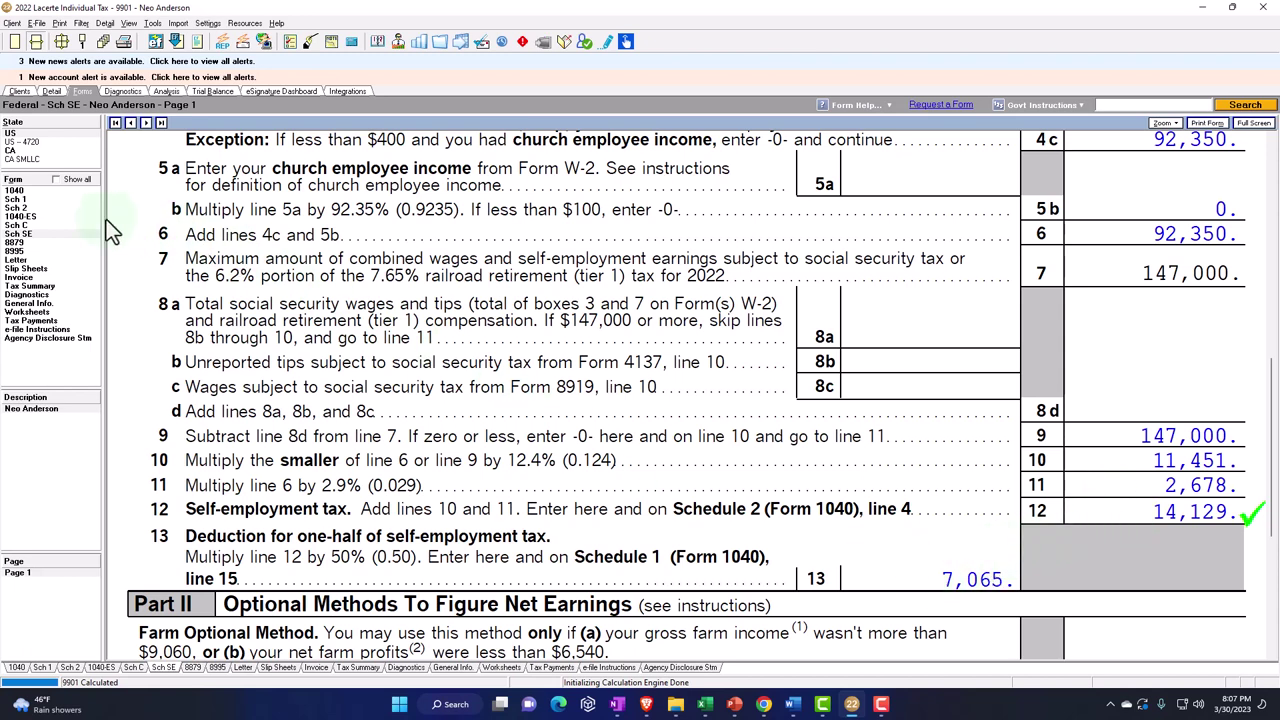
Trace the deductible part of self-employment tax from Schedule 1, line 15, to the adjustments and taxable income on Form 1040 page 1.
{"action": "left_click", "coordinate": [34, 199]}
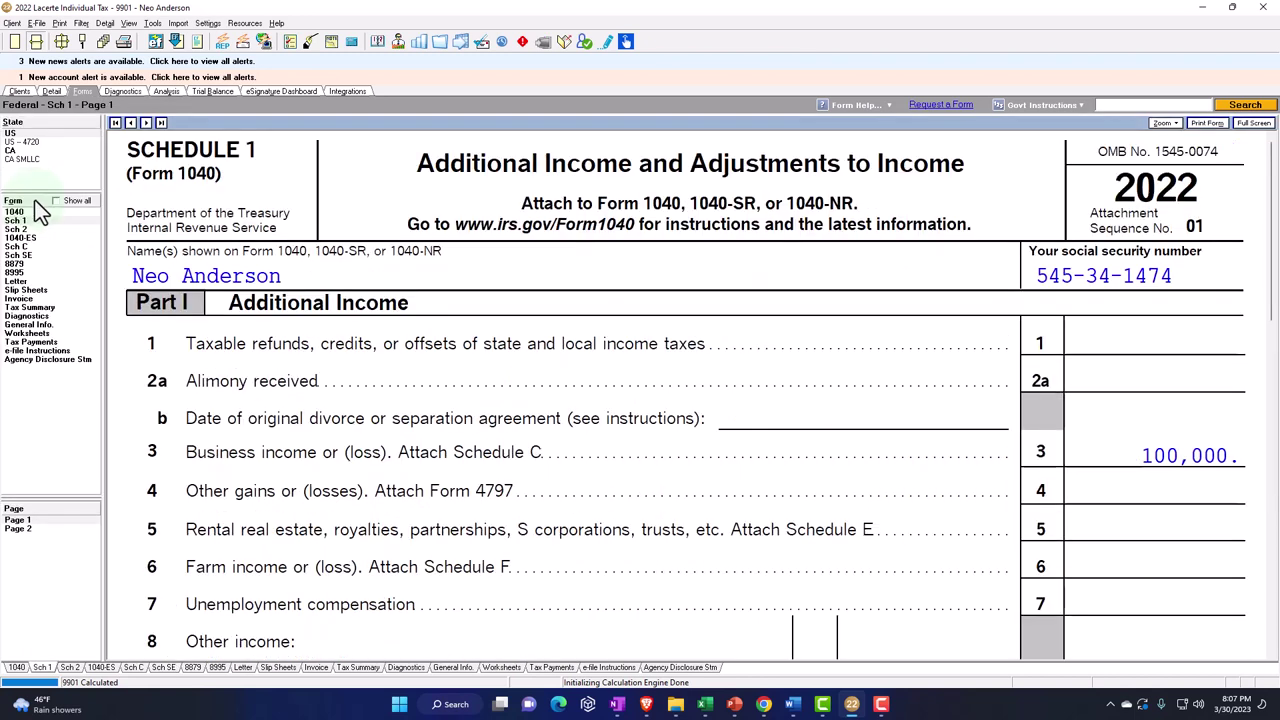
{"action": "left_click", "coordinate": [39, 530]}
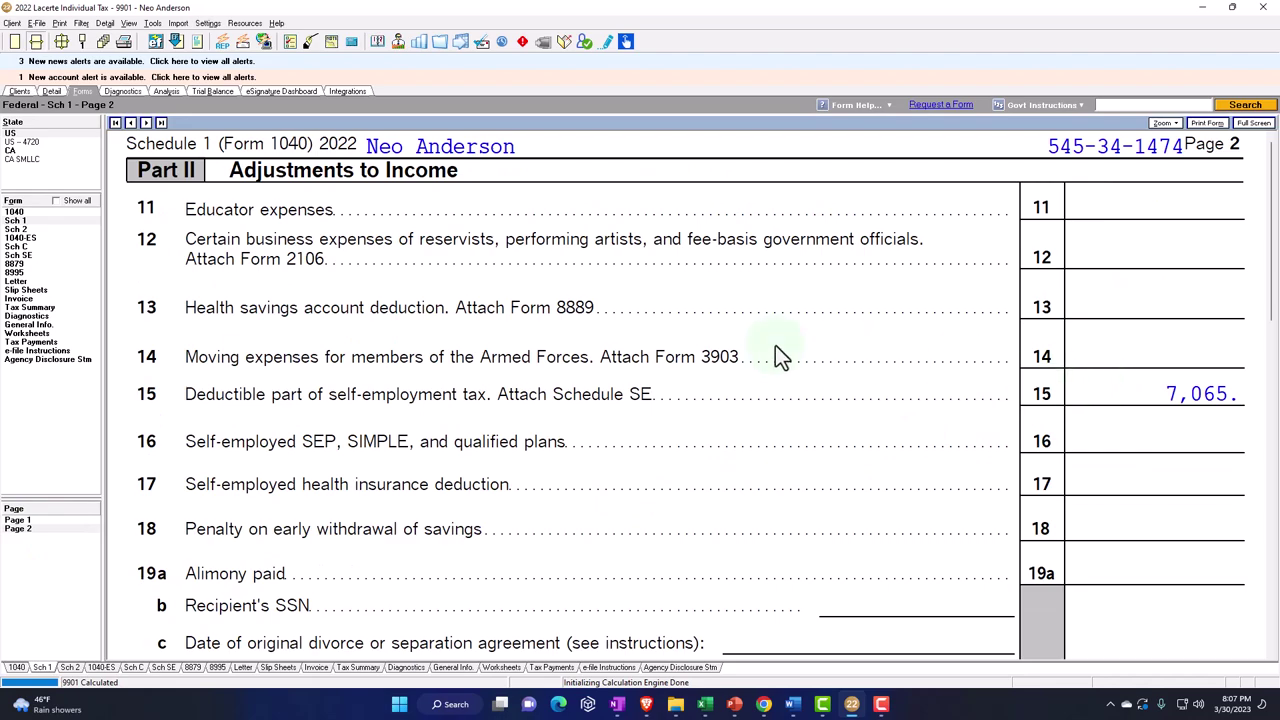
{"action": "left_click", "coordinate": [15, 212]}
{"action": "scroll", "coordinate": [721, 434], "scroll_direction": "down", "scroll_amount": 15}
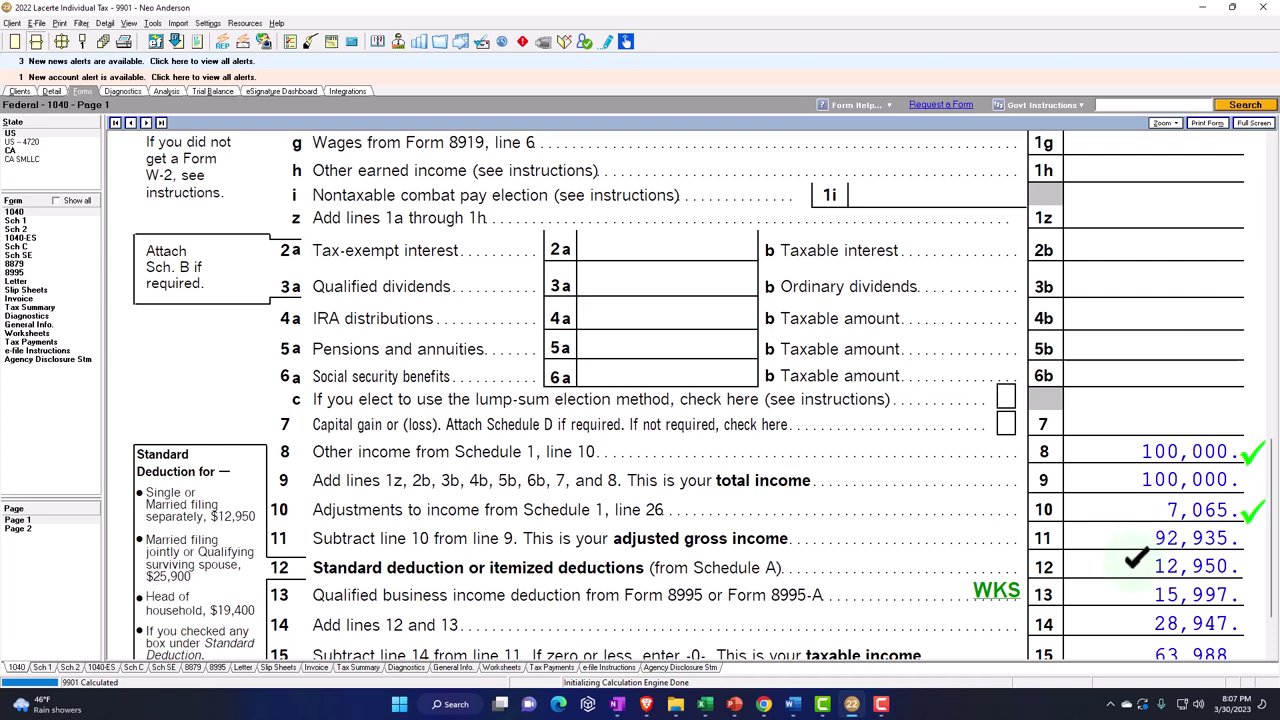
{"action": "scroll", "coordinate": [1135, 560], "scroll_direction": "down", "scroll_amount": 2}
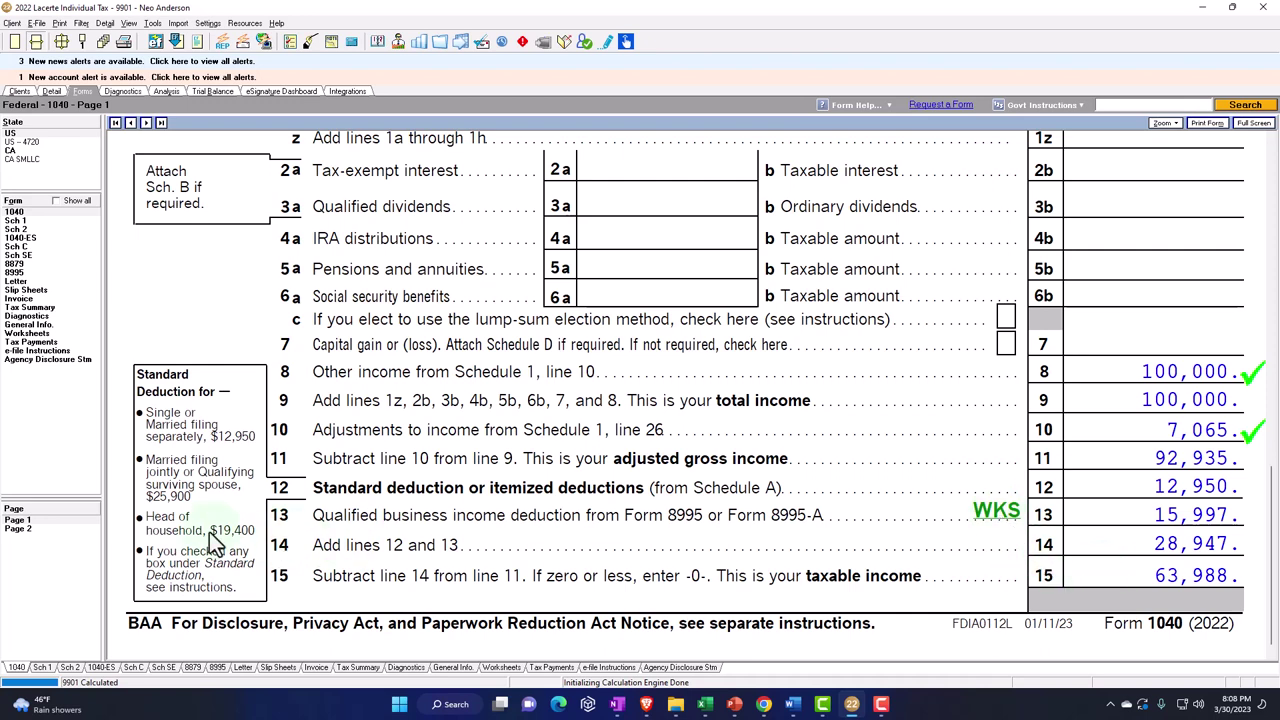
Review page 2 of Form 1040 for total tax, estimated payments and the refund amount.
{"action": "left_click", "coordinate": [52, 530]}
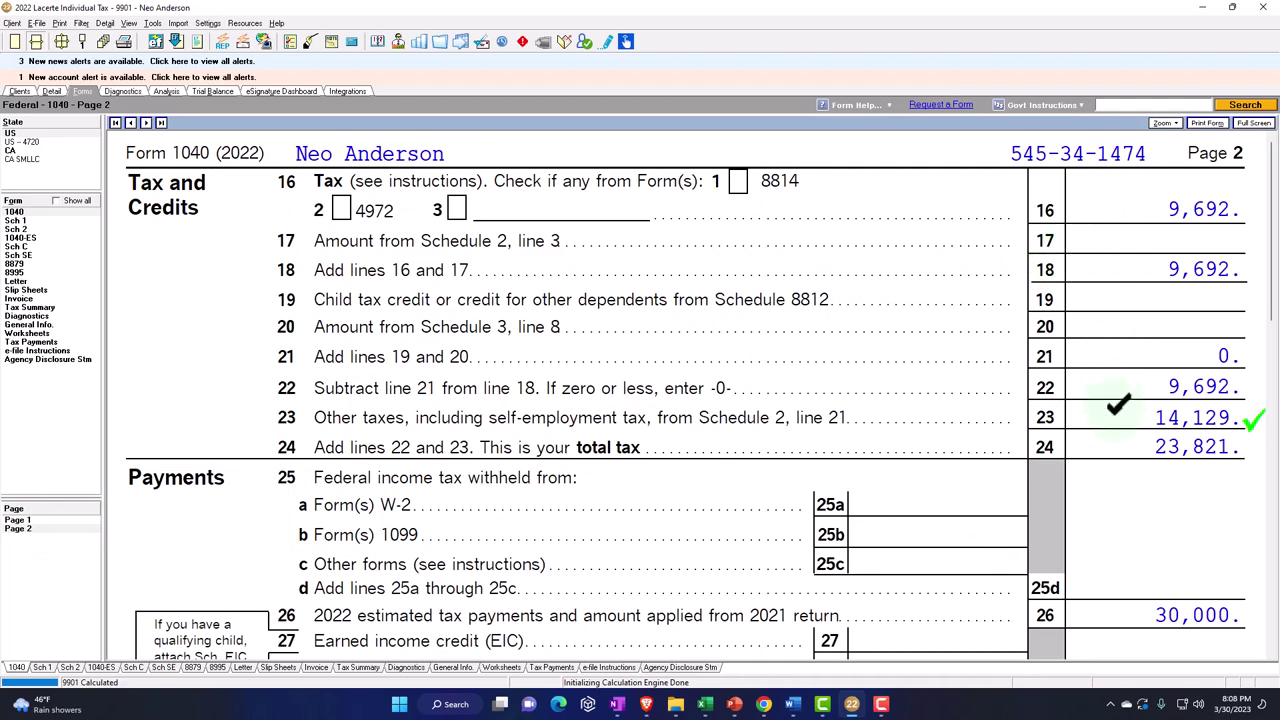
{"action": "scroll", "coordinate": [1117, 404], "scroll_direction": "down", "scroll_amount": 3}
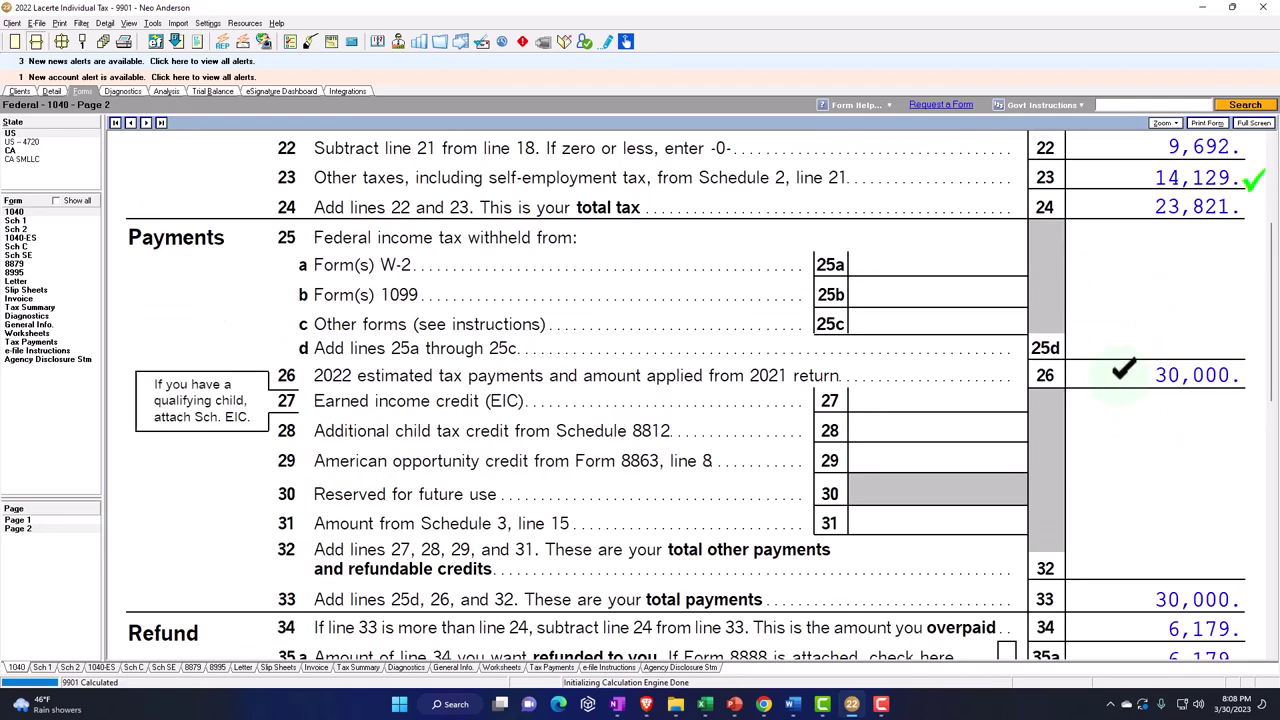
{"action": "scroll", "coordinate": [1122, 372], "scroll_direction": "down", "scroll_amount": 1}
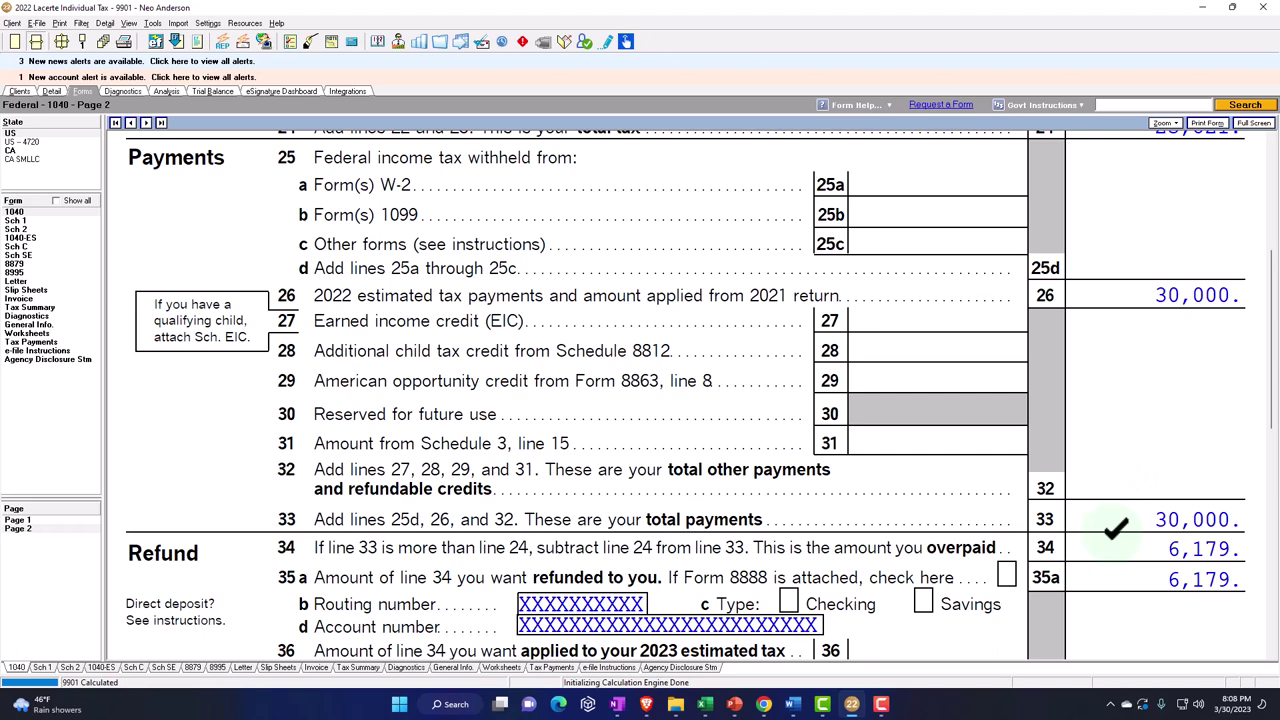
Review the Schedule C income and expense lines and clear the tick mark beside car and truck expenses on line 9.
{"action": "left_click", "coordinate": [28, 521]}
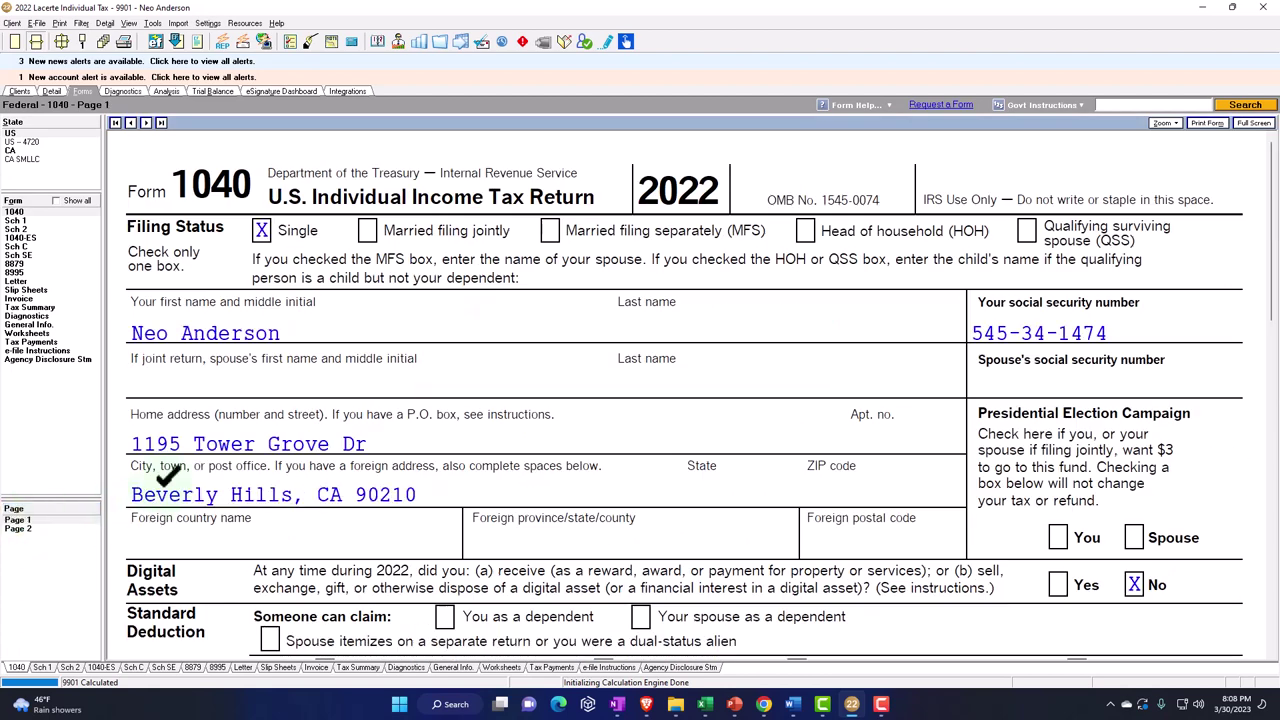
{"action": "left_click", "coordinate": [25, 249]}
{"action": "scroll", "coordinate": [564, 337], "scroll_direction": "down", "scroll_amount": 5}
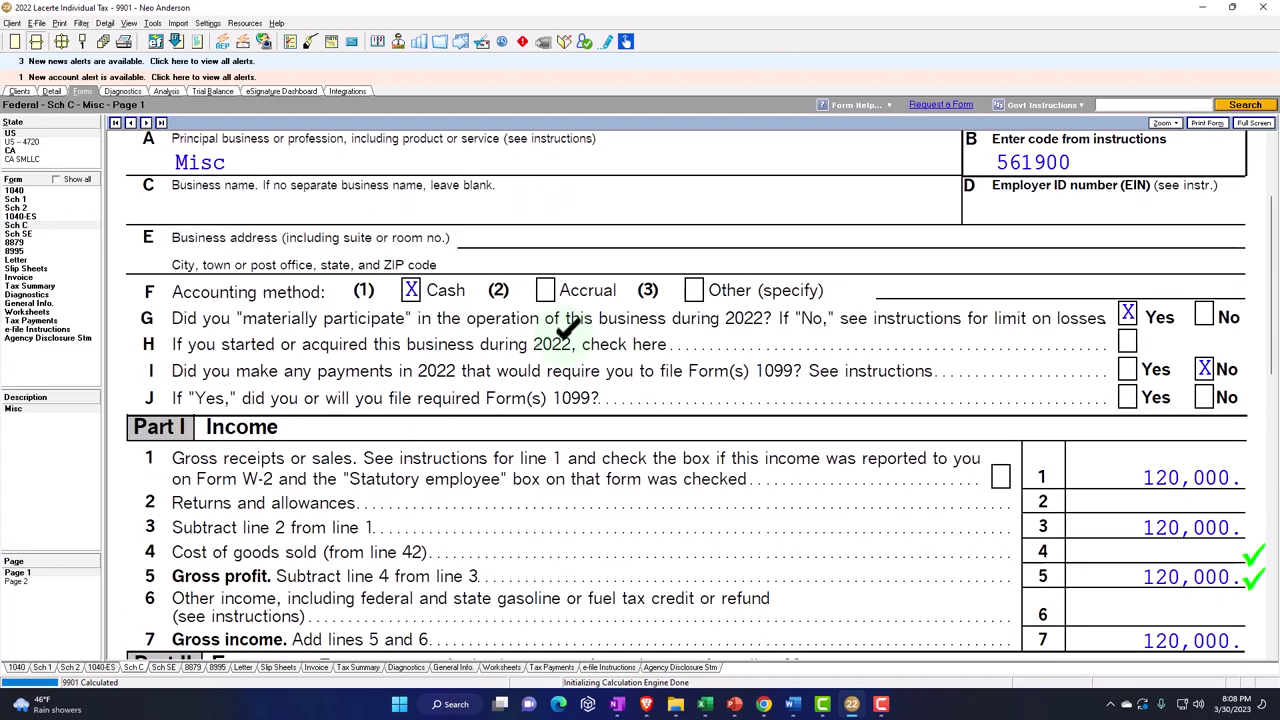
{"action": "scroll", "coordinate": [564, 337], "scroll_direction": "down", "scroll_amount": 2}
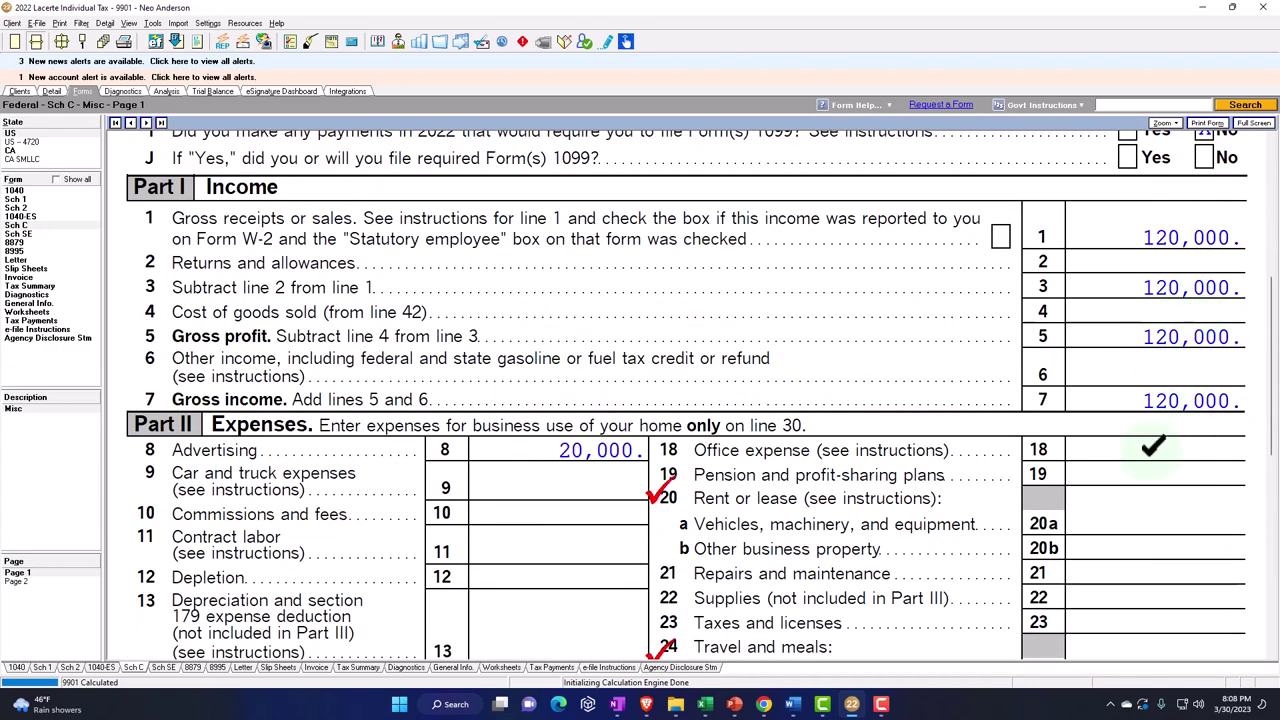
{"action": "scroll", "coordinate": [1152, 450], "scroll_direction": "down", "scroll_amount": 4}
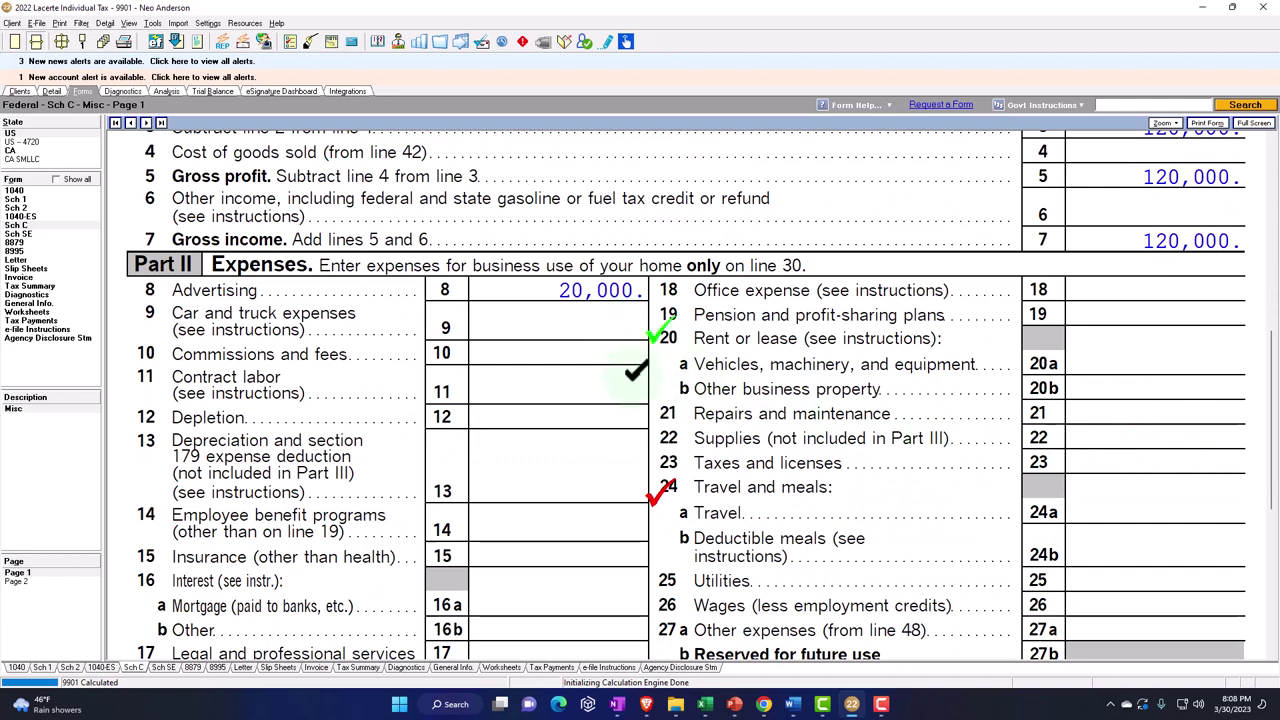
{"action": "left_click", "coordinate": [630, 335]}
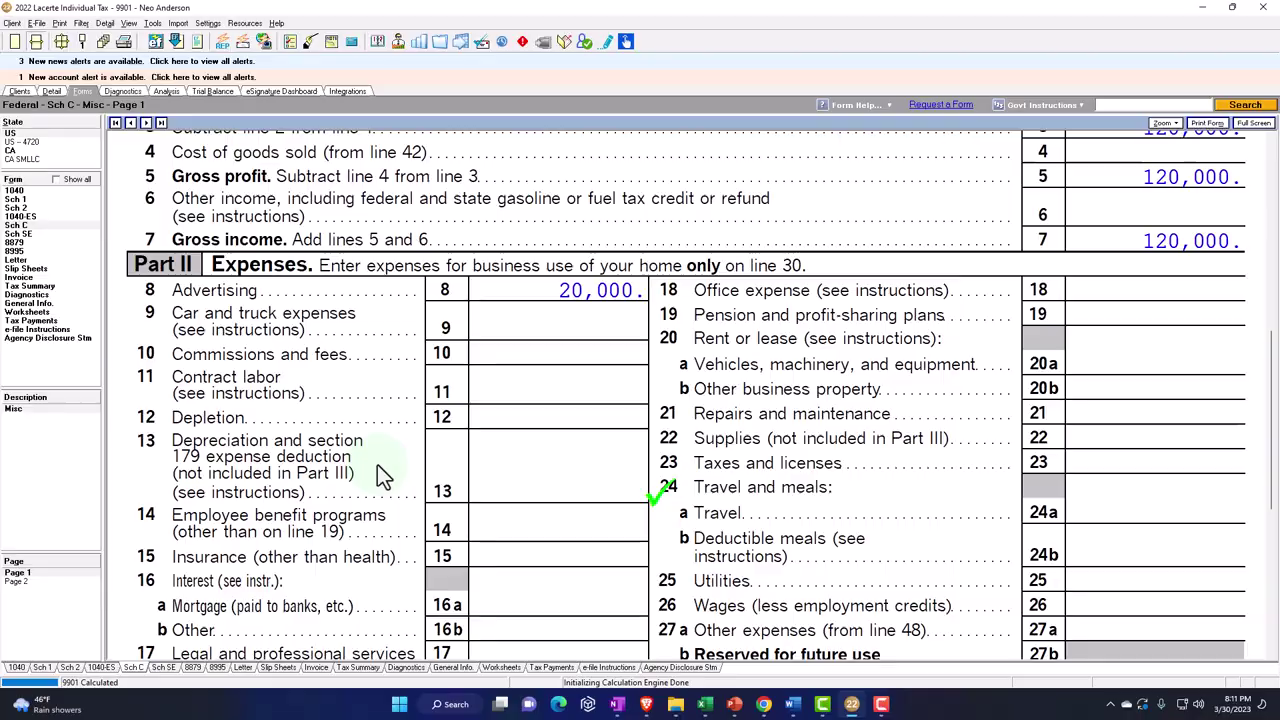
Switch to PowerPoint to consult the Table 4-1 Depreciation Methods slide, and return to Schedule C in Lacerte.
{"action": "key", "text": "alt+Tab"}
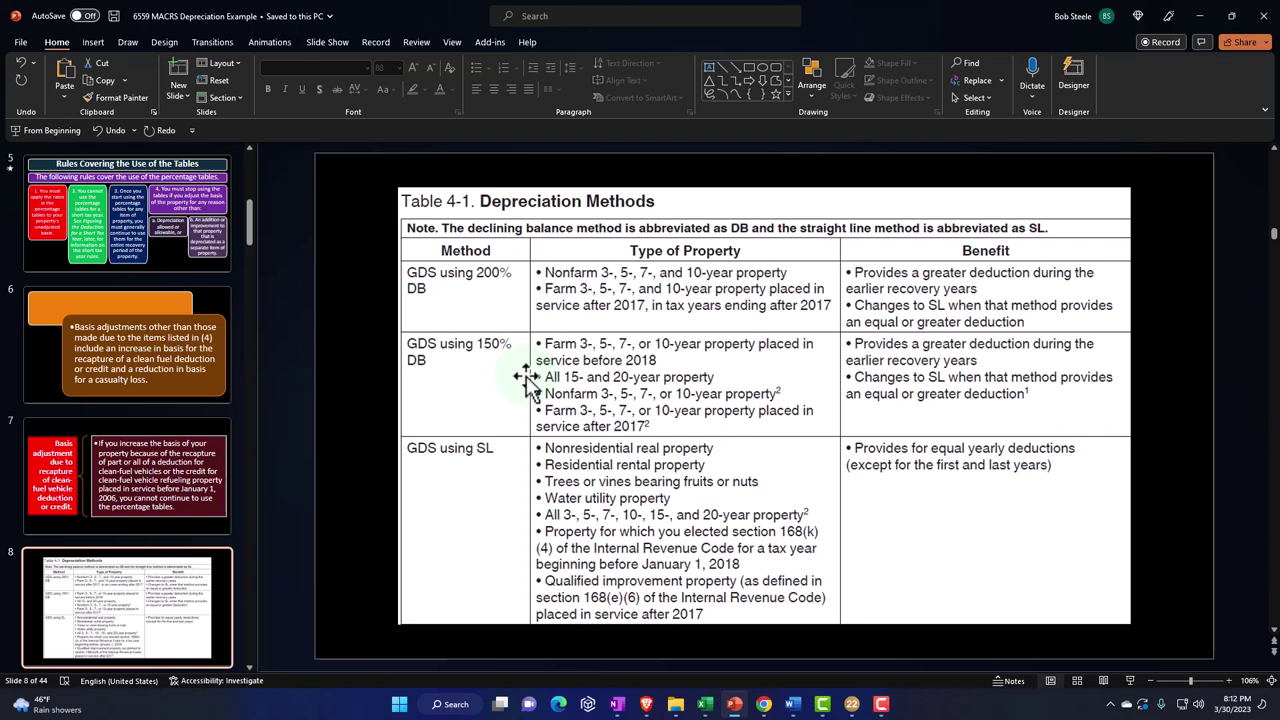
{"action": "key", "text": "super+Down"}
{"action": "key", "text": "super+Down"}
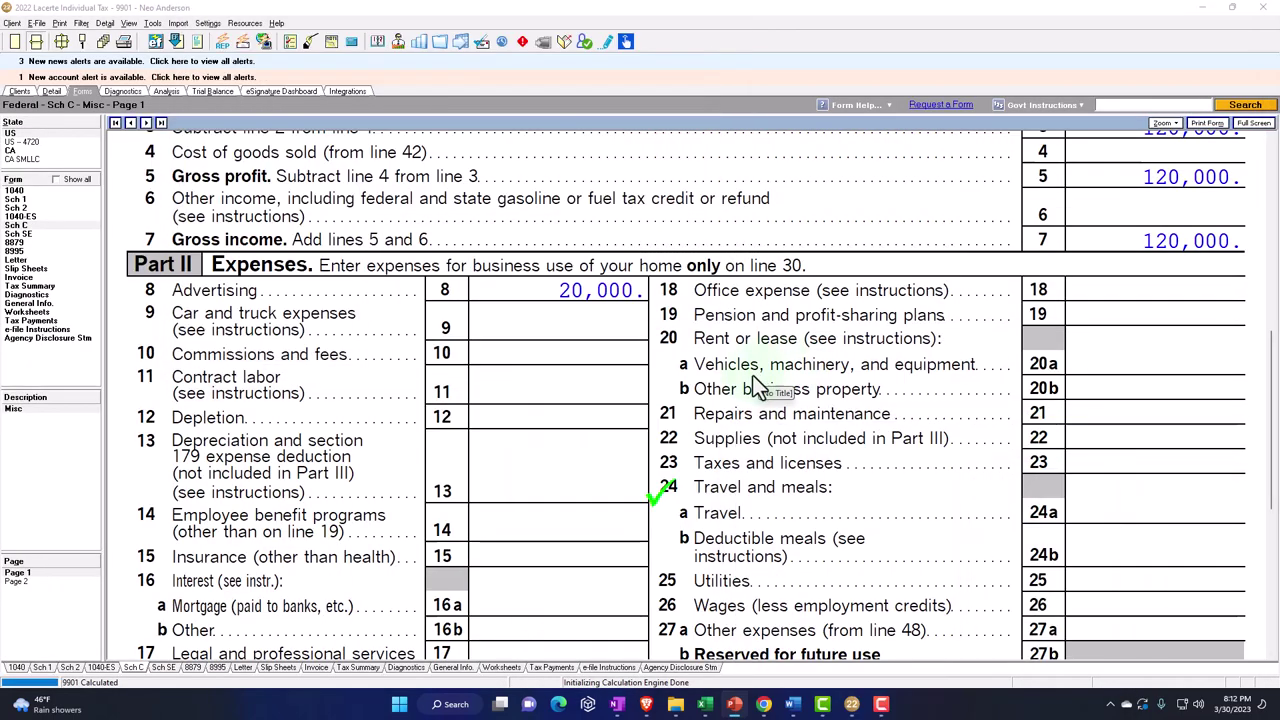
Add an asset described as Equipment 1 to the depreciation input, linked to Schedule C with the category Machinery and Equipment.
{"action": "left_click", "coordinate": [53, 90]}
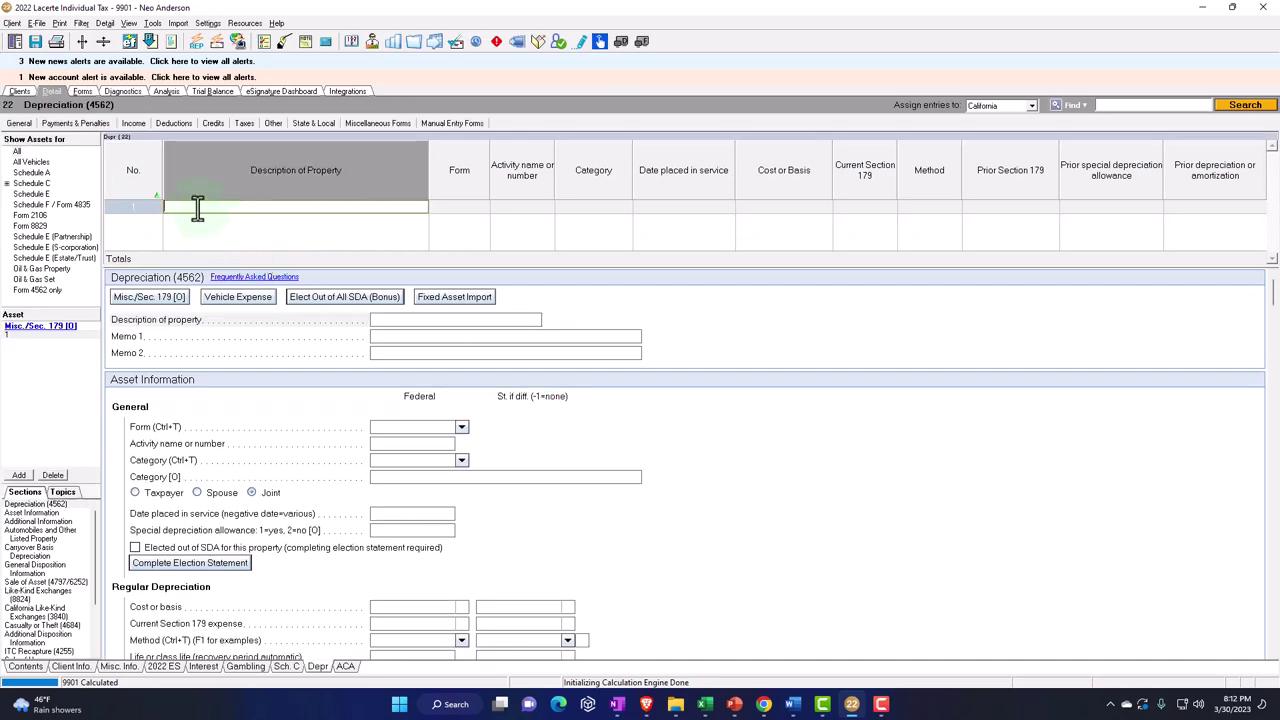
{"action": "type", "text": "Equipment 1"}
{"action": "key", "text": "Tab"}
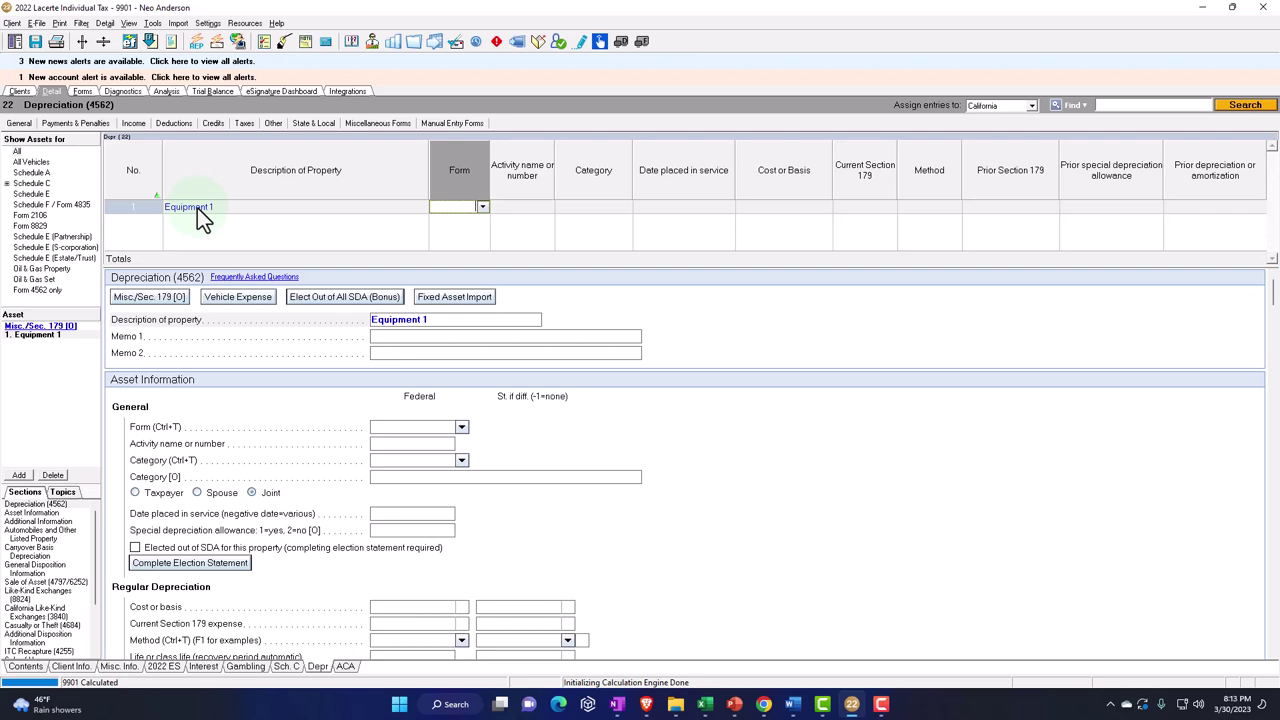
{"action": "left_click", "coordinate": [486, 209]}
{"action": "left_click", "coordinate": [481, 230]}
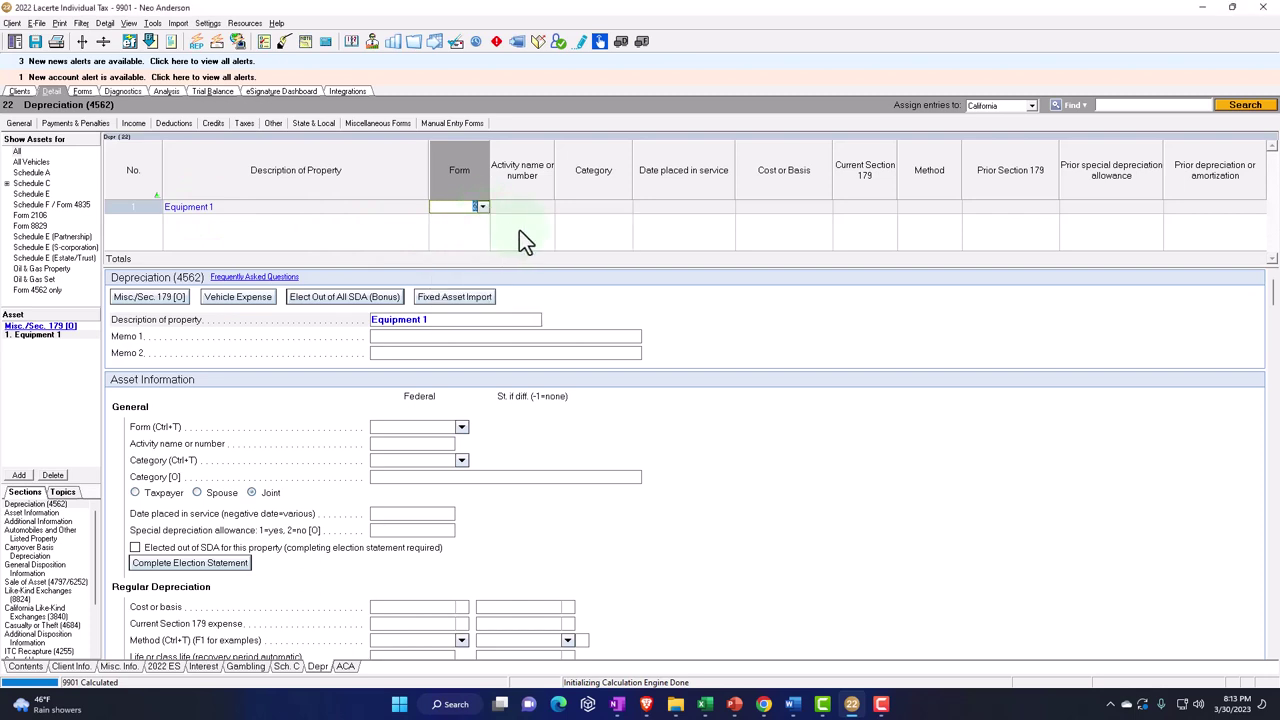
{"action": "left_click", "coordinate": [600, 208]}
{"action": "left_click", "coordinate": [626, 207]}
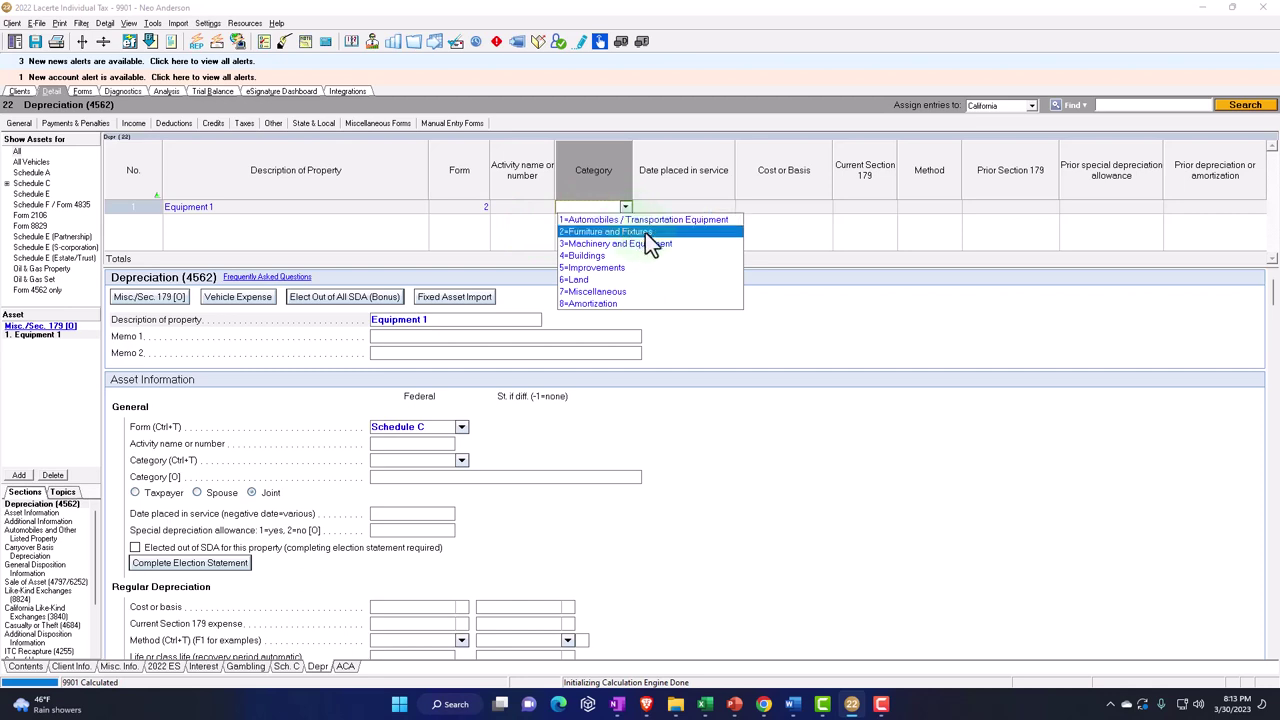
{"action": "left_click", "coordinate": [650, 244]}
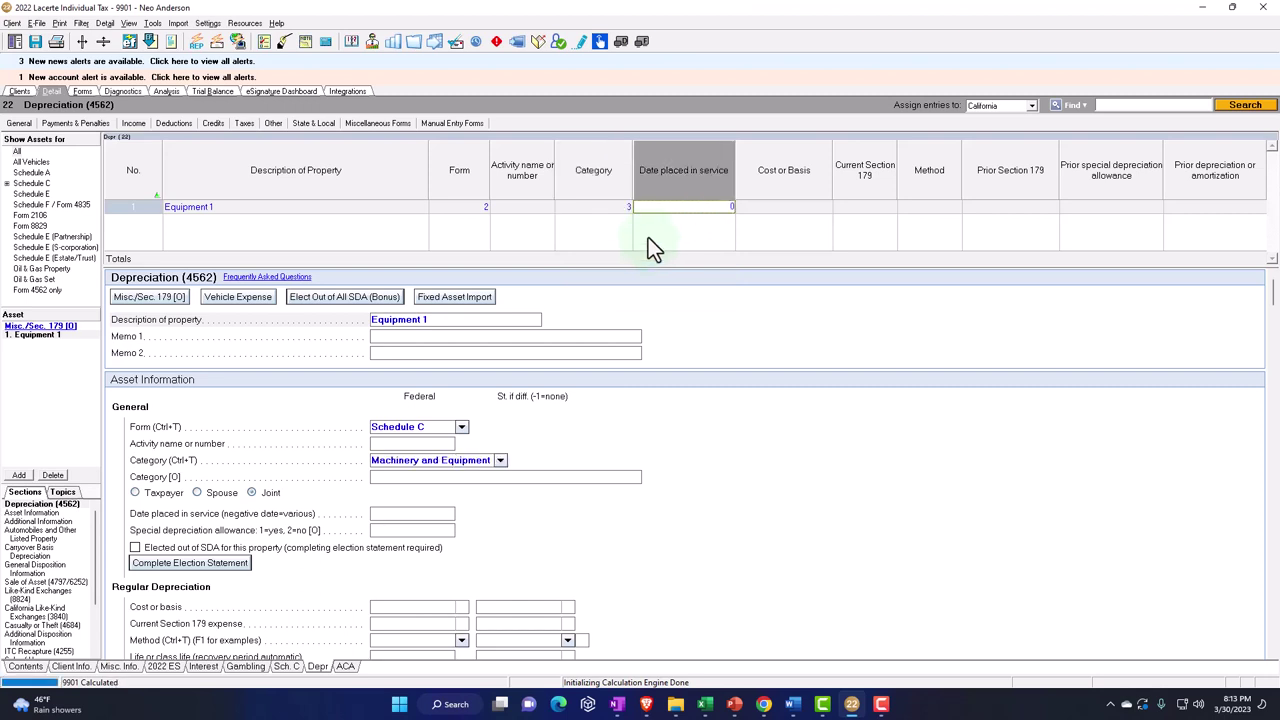
Give Equipment 1 an in-service date of 2/2/2022, a cost of 10,000 and the method MACRS 5-year % Office Equip, Rental Furn. & Fixtures.
{"action": "type", "text": "0202"}
{"action": "type", "text": "22"}
{"action": "key", "text": "Tab"}
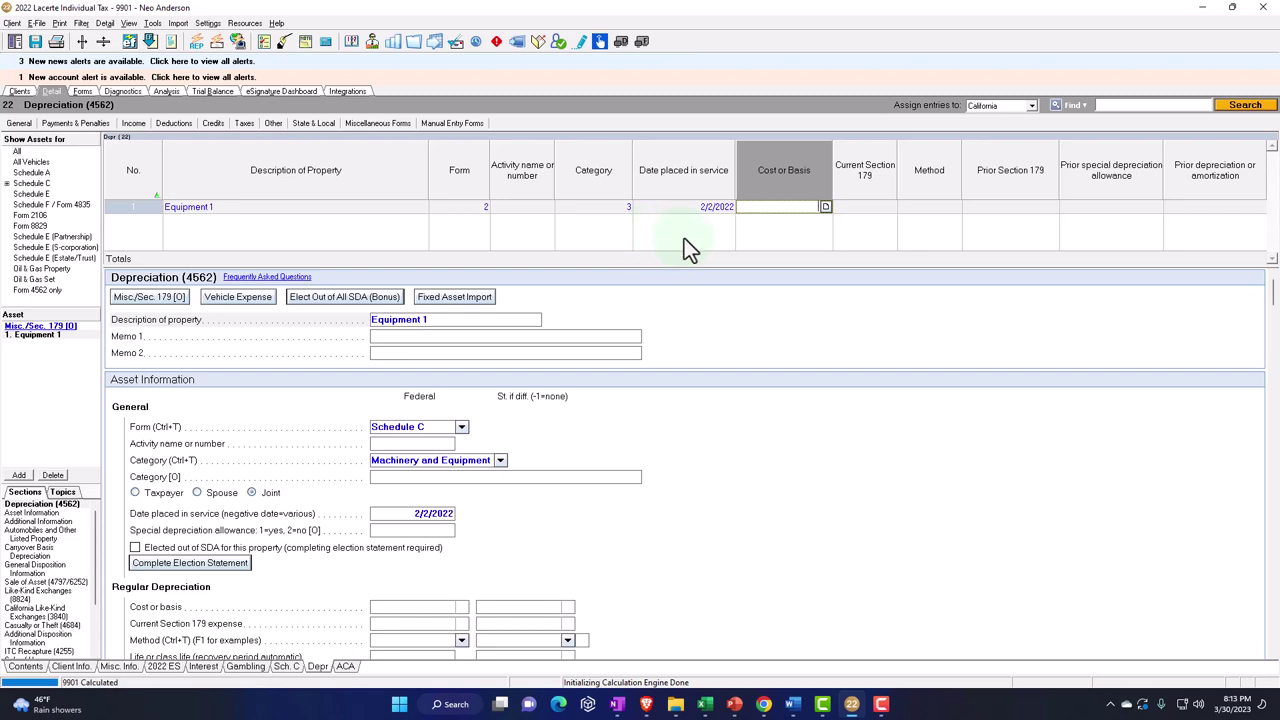
{"action": "type", "text": "10000"}
{"action": "key", "text": "Tab"}
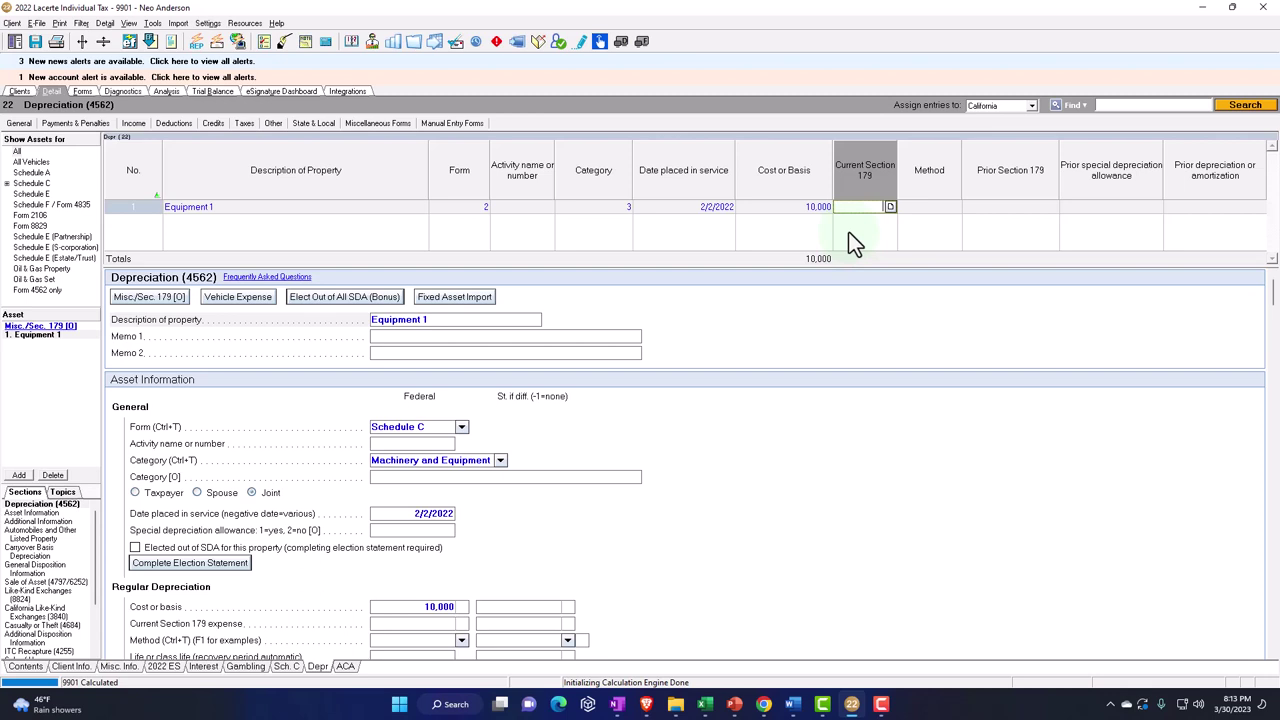
{"action": "key", "text": "Tab"}
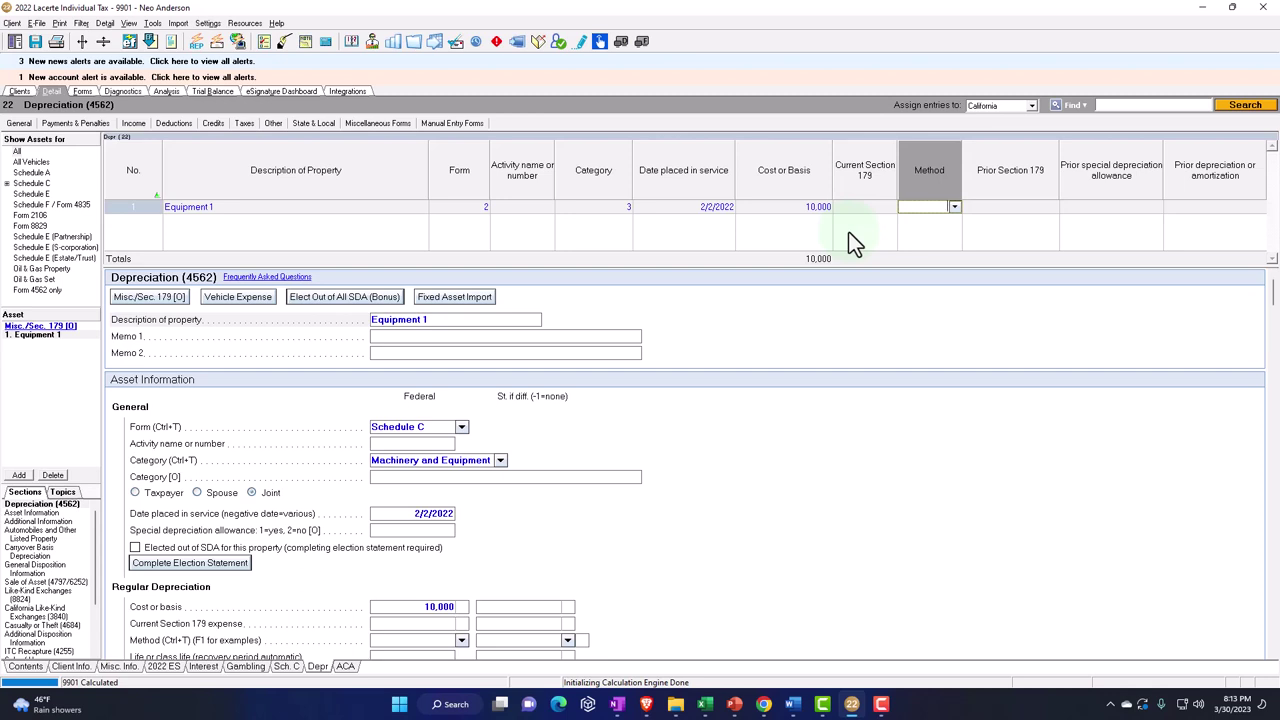
{"action": "left_click", "coordinate": [955, 208]}
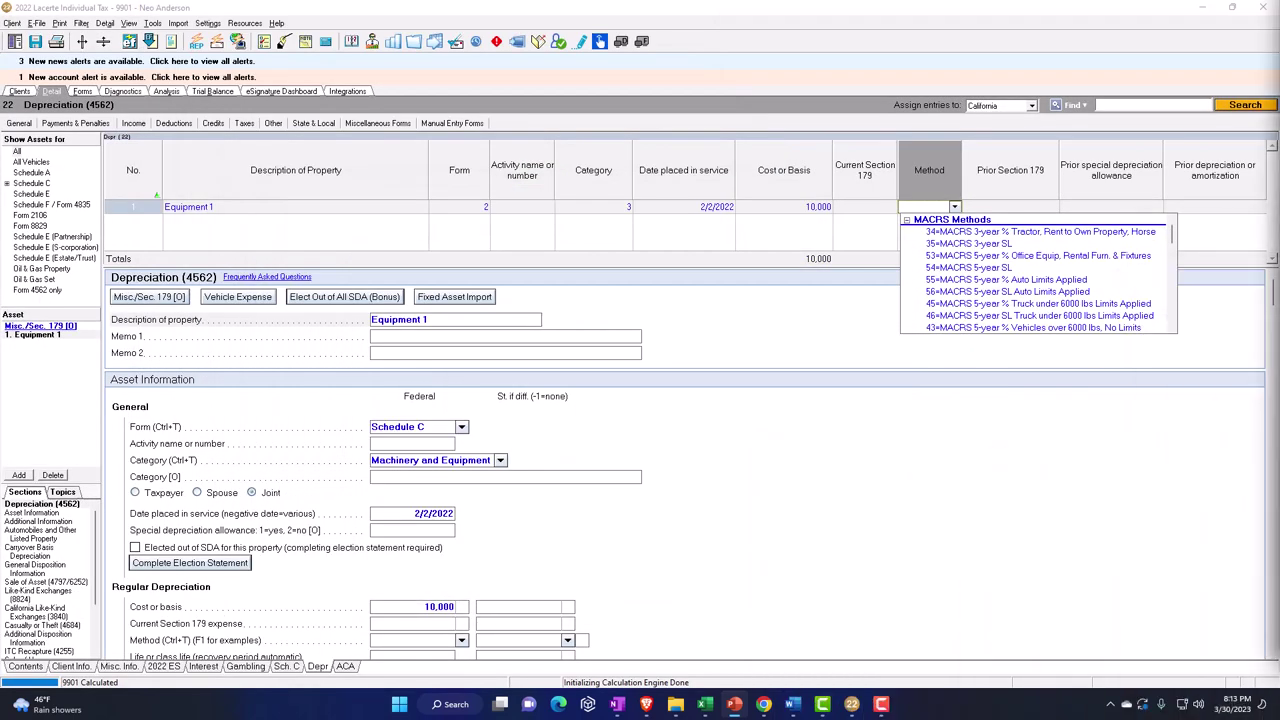
{"action": "left_click", "coordinate": [1020, 256]}
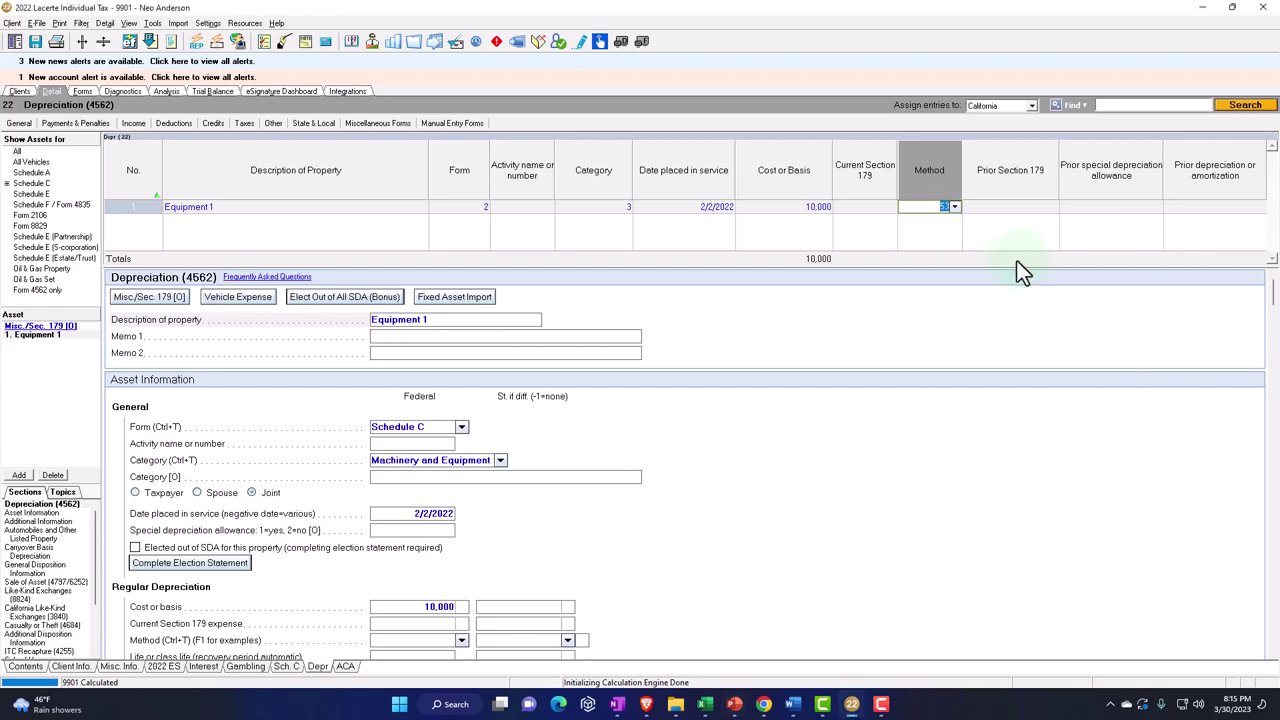
{"action": "key", "text": "Tab"}
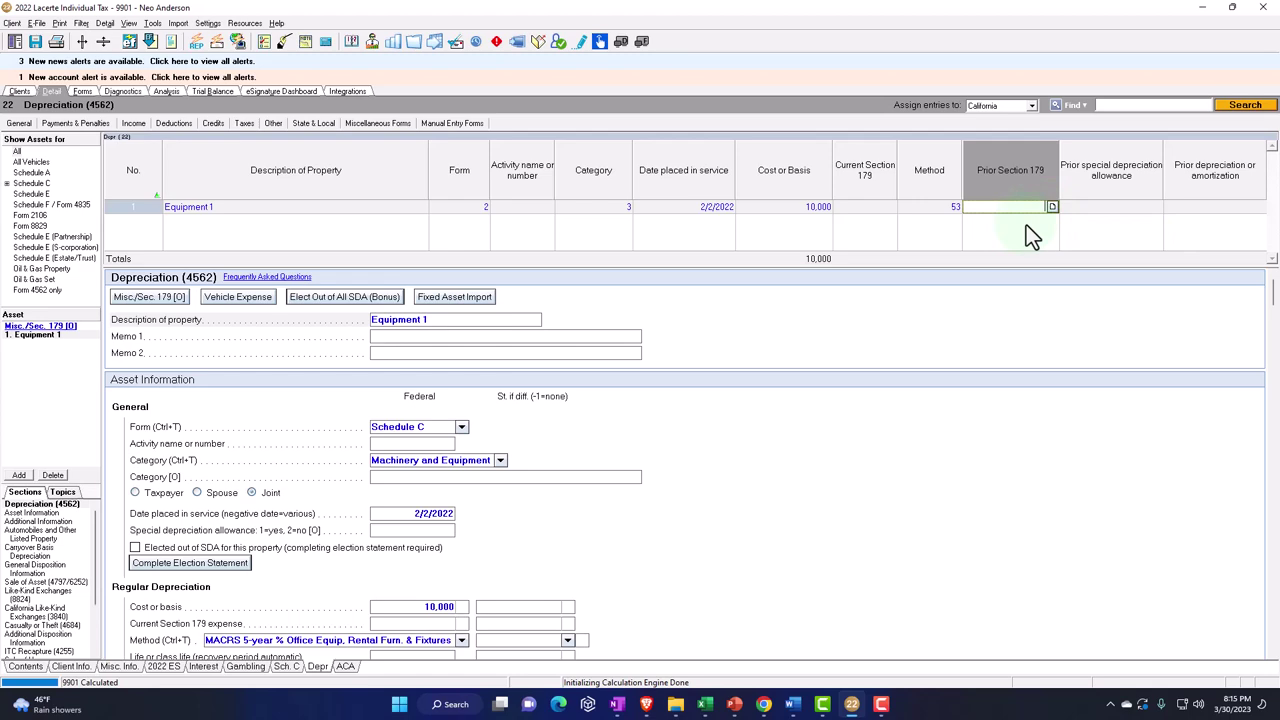
Compare the depreciation on Schedule C line 13 with the 2022 regular summary and regular depreciation schedules.
{"action": "left_click", "coordinate": [82, 94]}
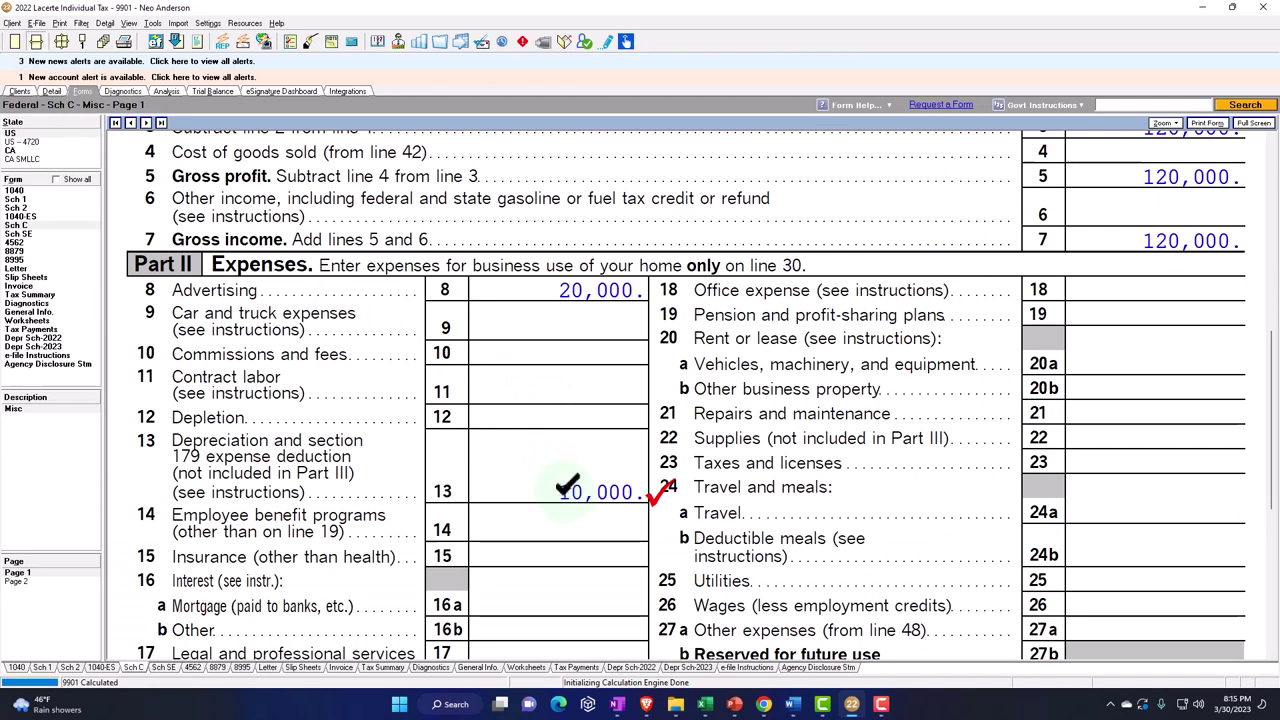
{"action": "left_click", "coordinate": [55, 339]}
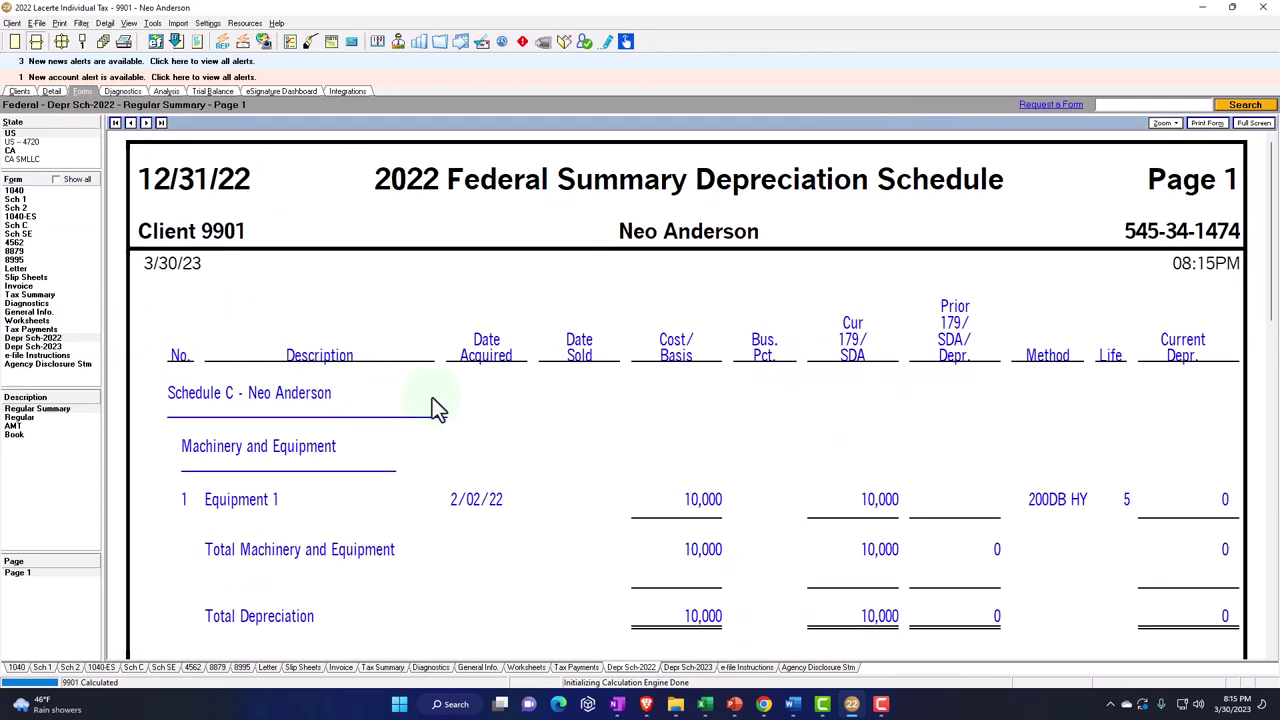
{"action": "left_click", "coordinate": [50, 418]}
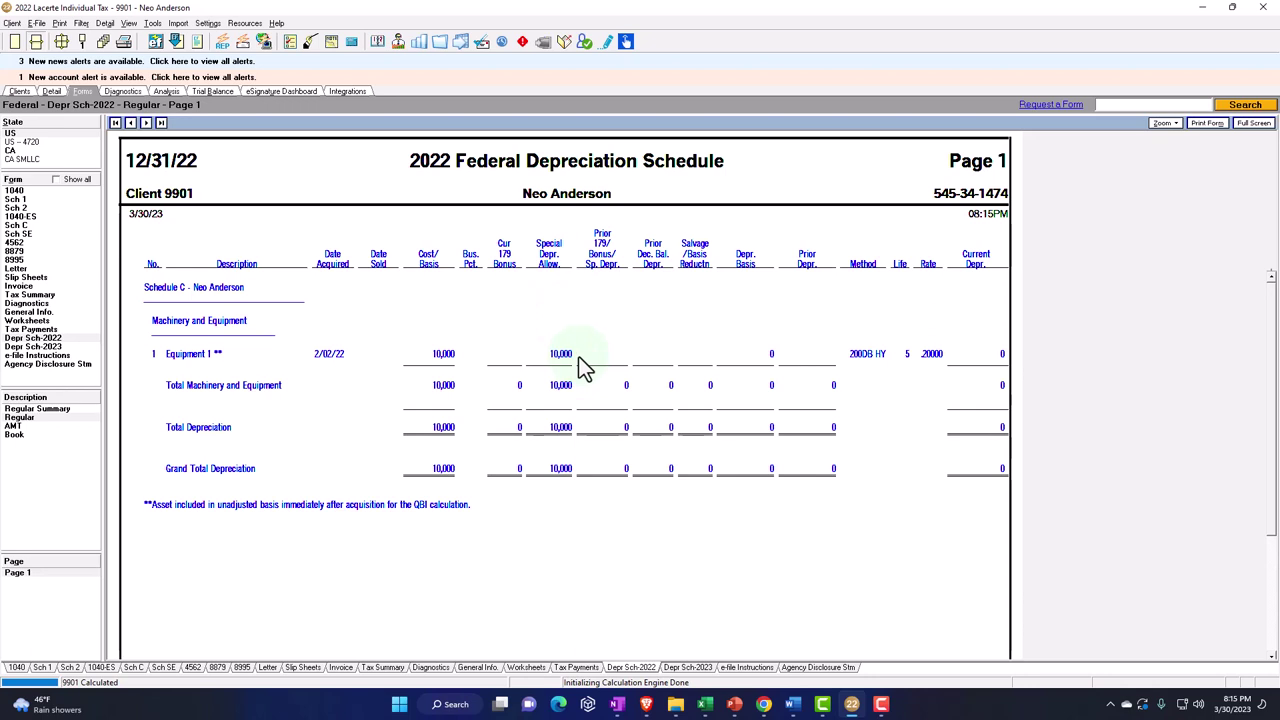
{"action": "left_click", "coordinate": [38, 227]}
{"action": "scroll", "coordinate": [572, 440], "scroll_direction": "down", "scroll_amount": 5}
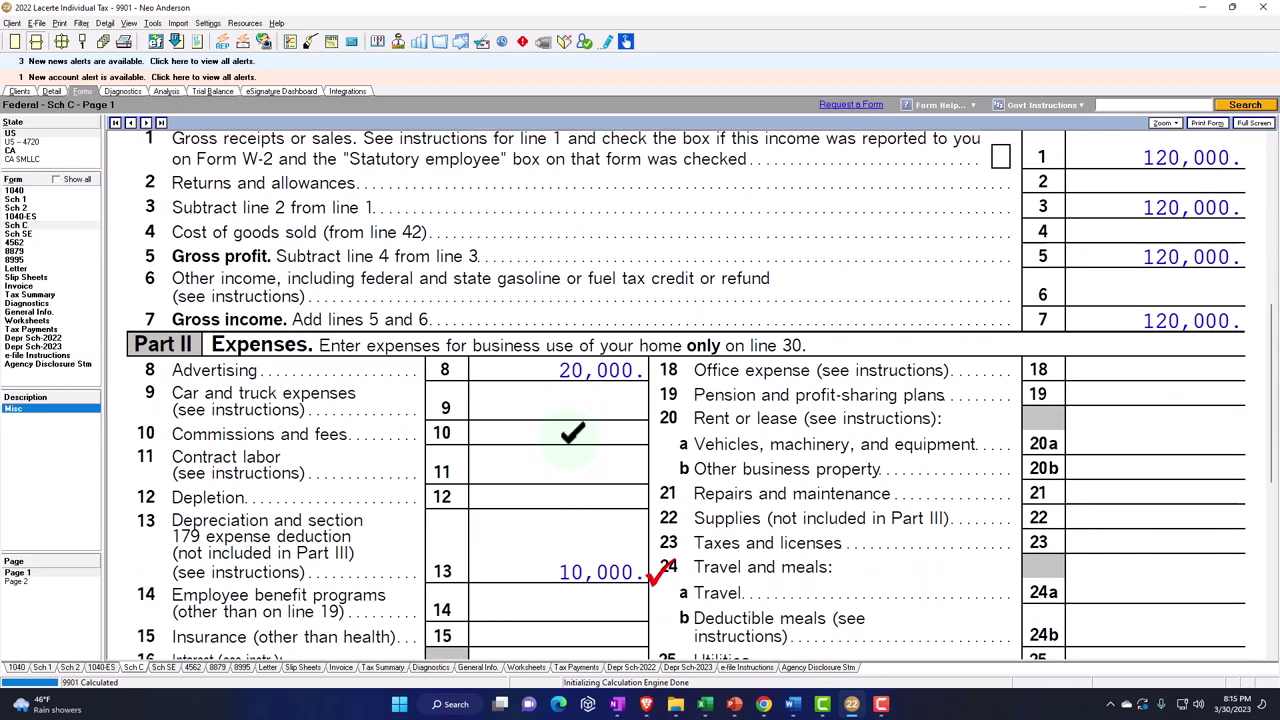
{"action": "scroll", "coordinate": [572, 432], "scroll_direction": "down", "scroll_amount": 4}
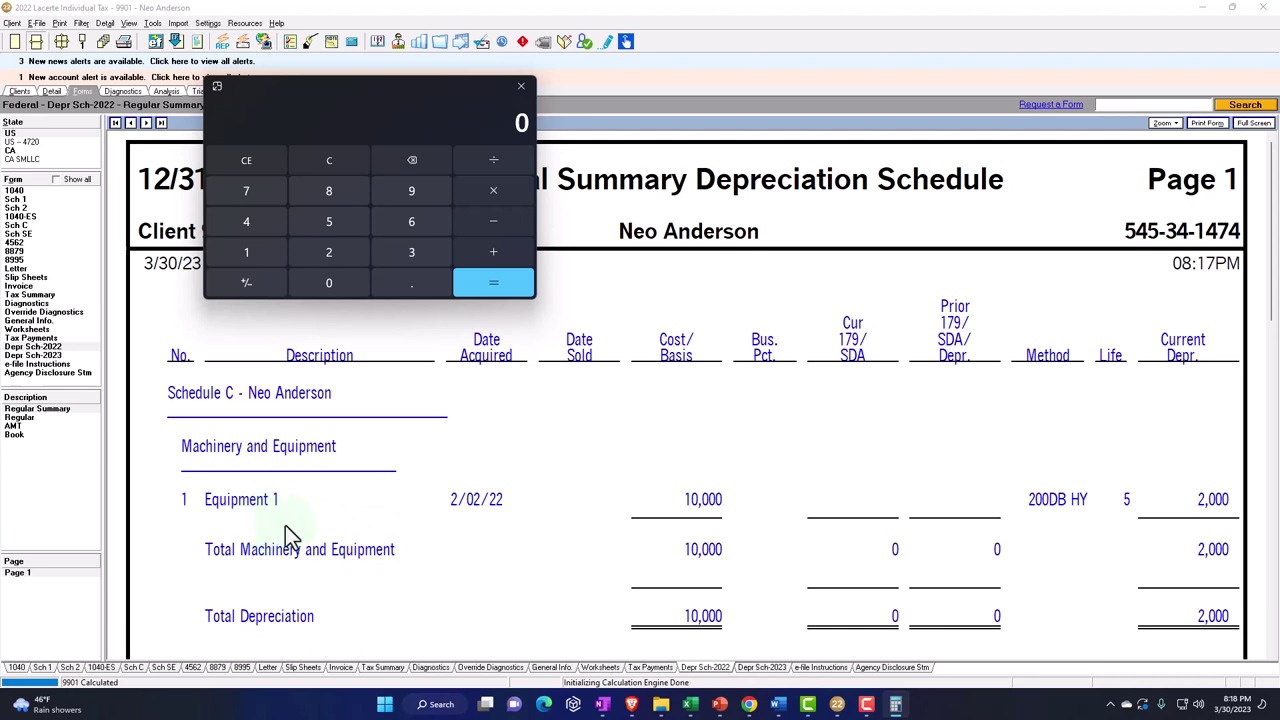
Display the regular 2022 depreciation schedule and divide the 10,000 cost by the 5-year life in the calculator.
{"action": "left_click", "coordinate": [40, 418]}
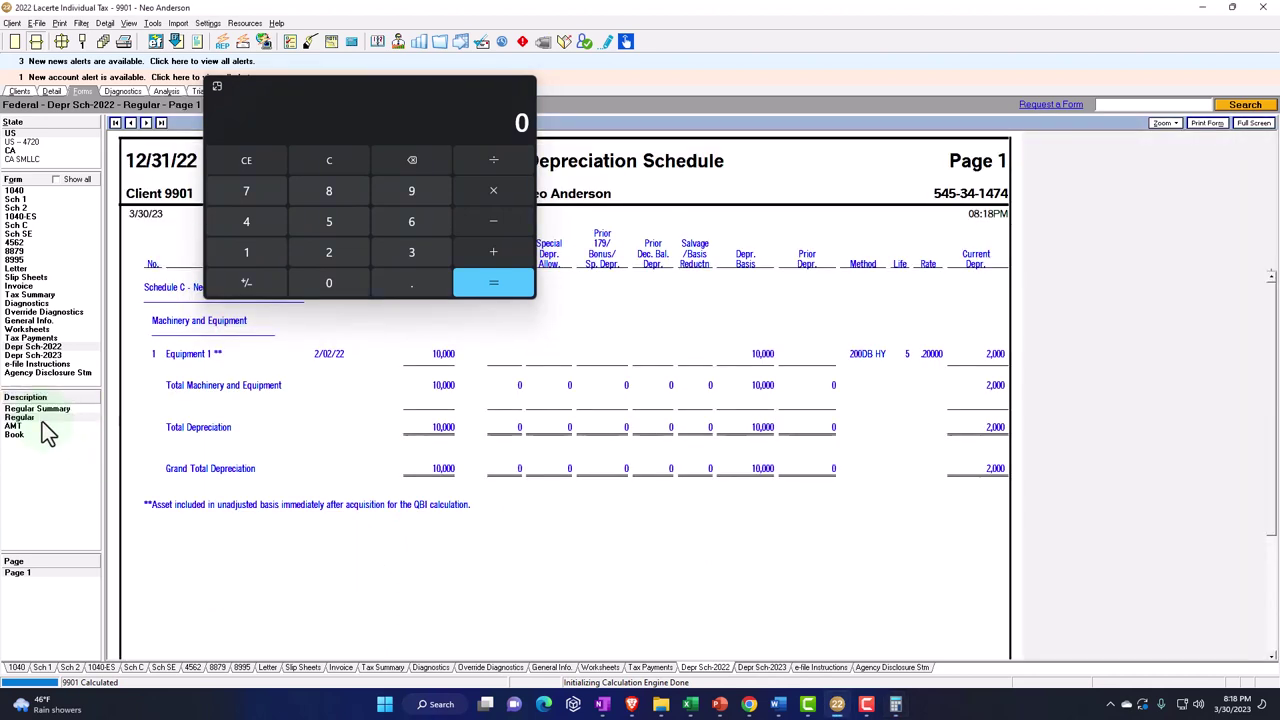
{"action": "left_click_drag", "start_coordinate": [362, 98], "coordinate": [465, 457]}
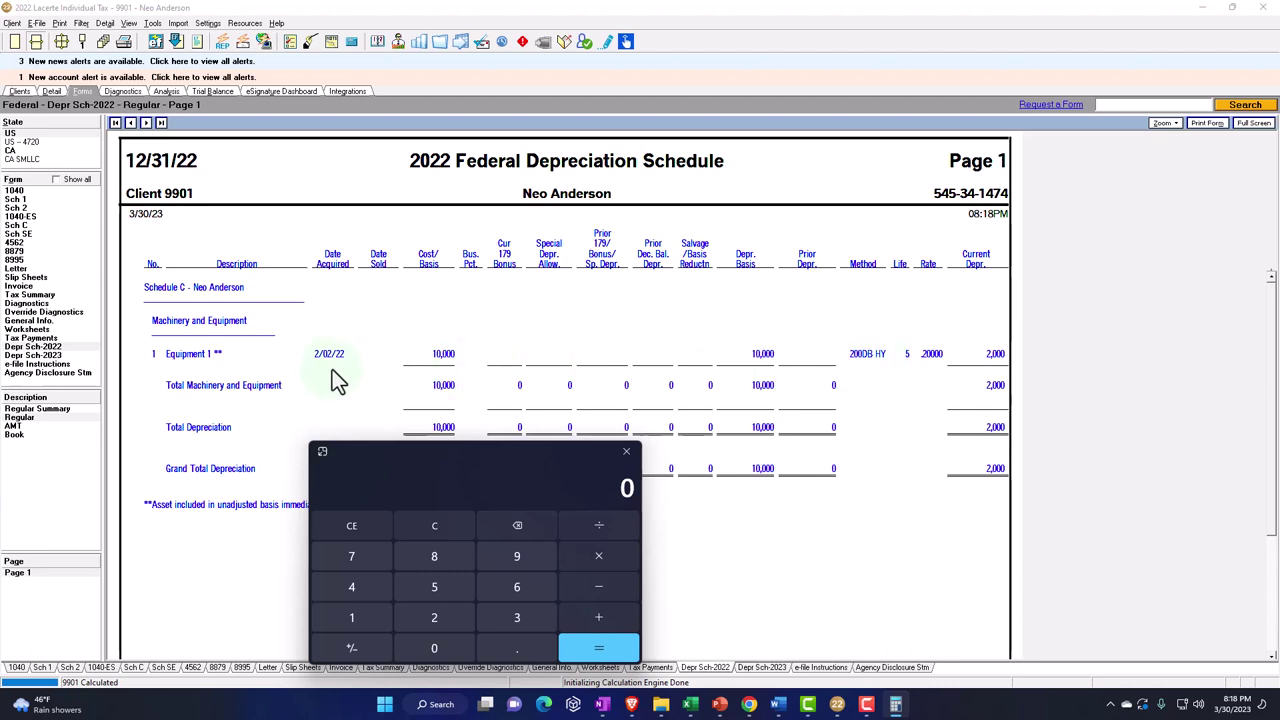
{"action": "left_click_drag", "start_coordinate": [476, 466], "coordinate": [826, 428]}
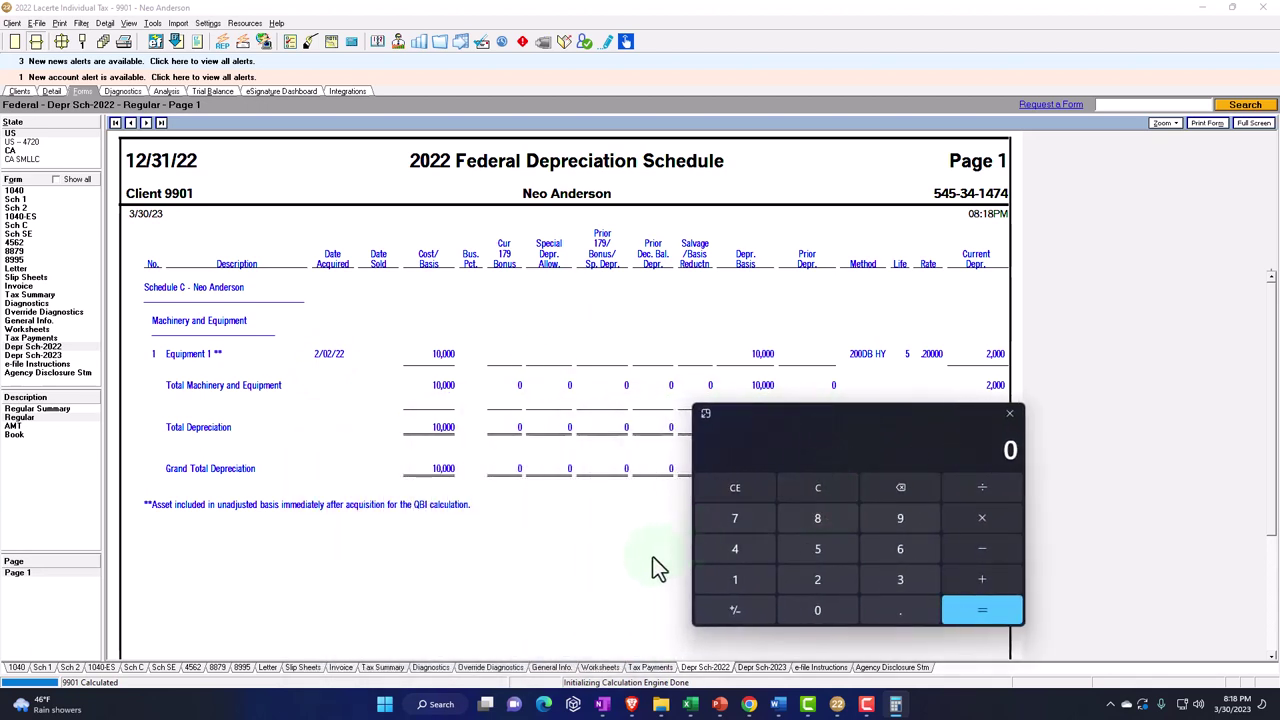
{"action": "type", "text": "10000"}
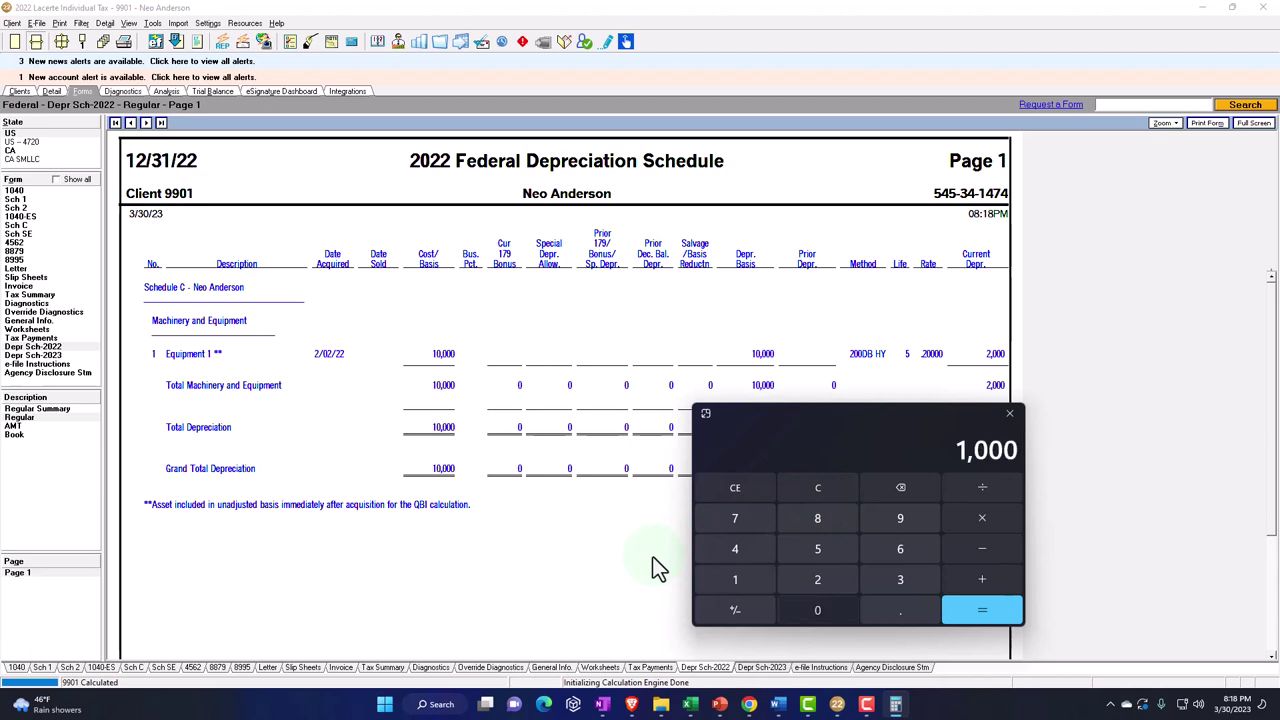
{"action": "type", "text": "/5"}
{"action": "key", "text": "Return"}
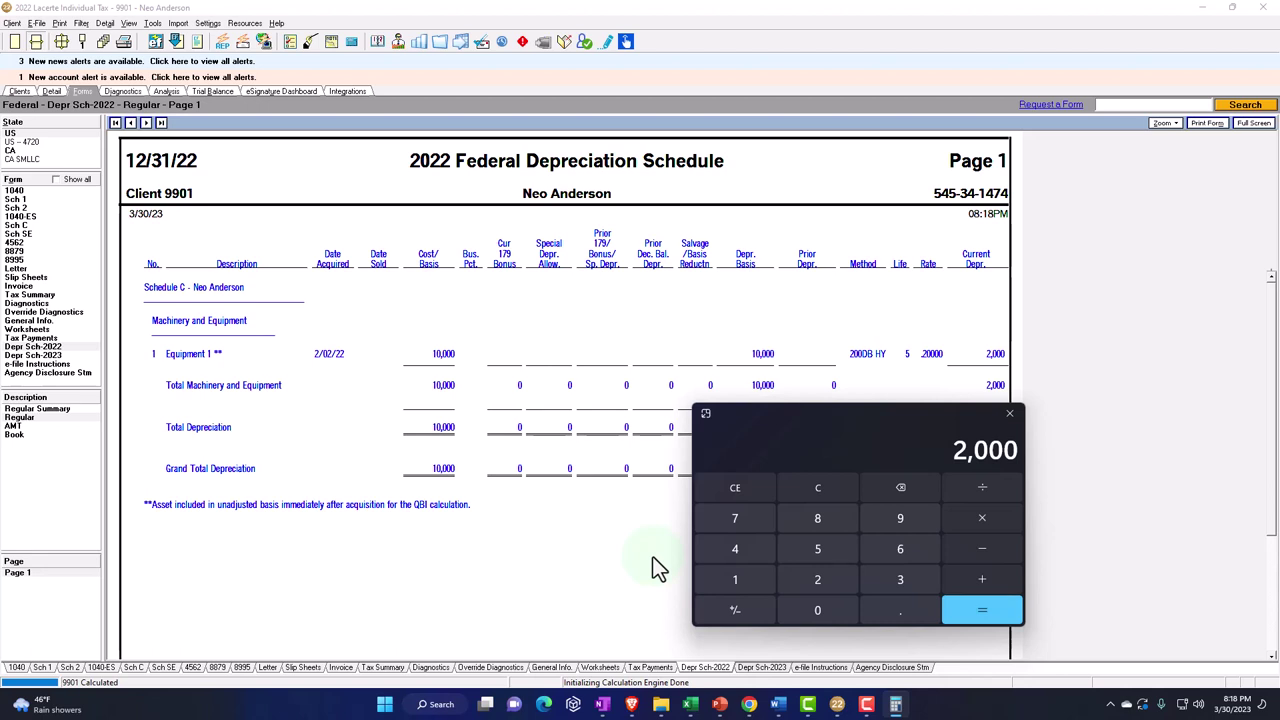
Repeat the straight-line calculation of 10,000 divided by 5 and clear the calculator.
{"action": "left_click", "coordinate": [817, 488]}
{"action": "type", "text": "10000/5"}
{"action": "key", "text": "Return"}
{"action": "type", "text": "200"}
{"action": "key", "text": "Escape"}
{"action": "type", "text": "1"}
{"action": "left_click", "coordinate": [826, 486]}
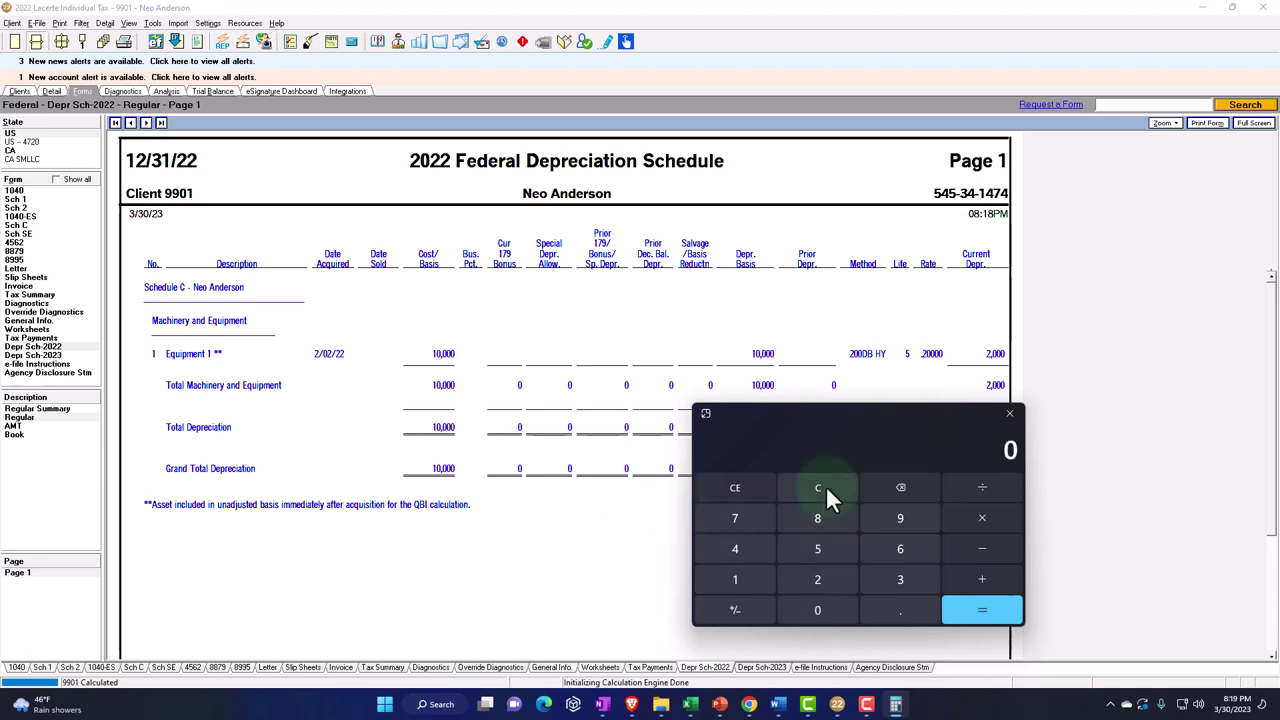
Calculate 2,000 divided by 10,000, and work out the double-declining rate as 1 divided by 5 times 2.
{"action": "type", "text": "2000/10000"}
{"action": "key", "text": "Return"}
{"action": "left_click", "coordinate": [826, 486]}
{"action": "type", "text": "1/5"}
{"action": "key", "text": "Return"}
{"action": "type", "text": "*2"}
{"action": "key", "text": "Return"}
Halve the 4,000 double-declining depreciation in the calculator to check the half-year convention amount.
{"action": "type", "text": "100000"}
{"action": "key", "text": "Escape"}
{"action": "type", "text": "4000"}
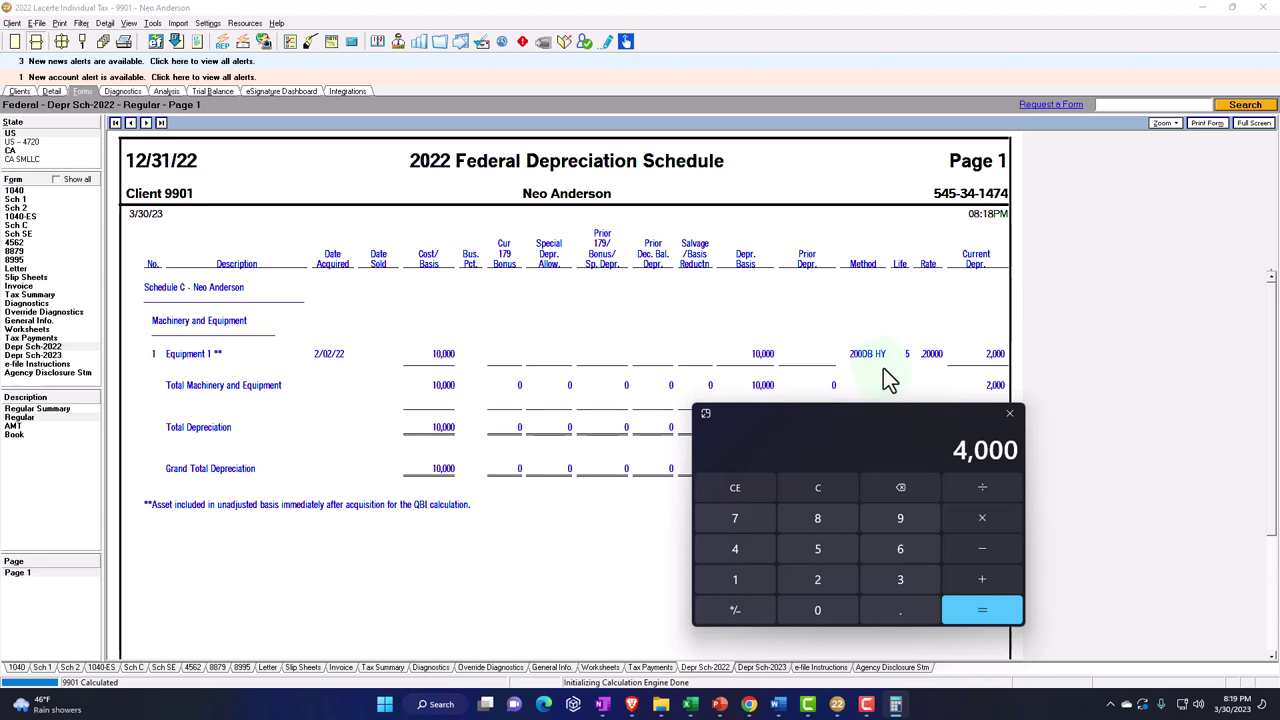
{"action": "left_click", "coordinate": [967, 480]}
{"action": "key", "text": "2"}
{"action": "key", "text": "Return"}
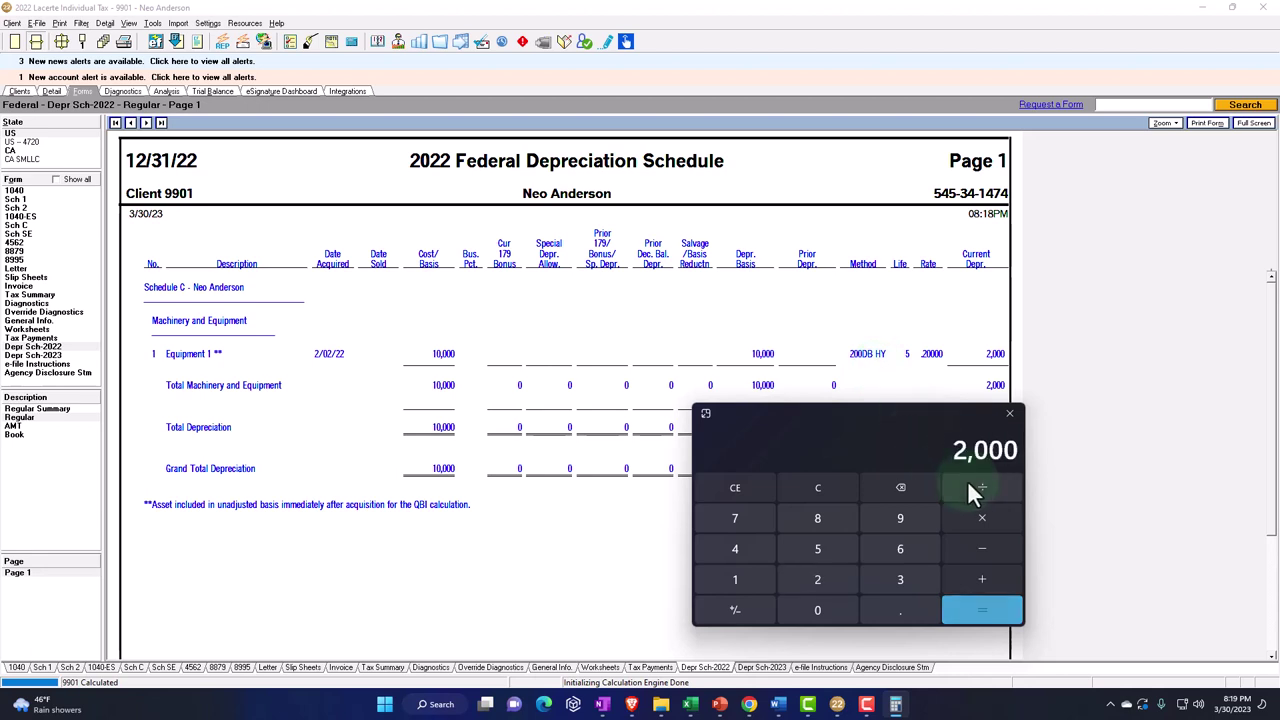
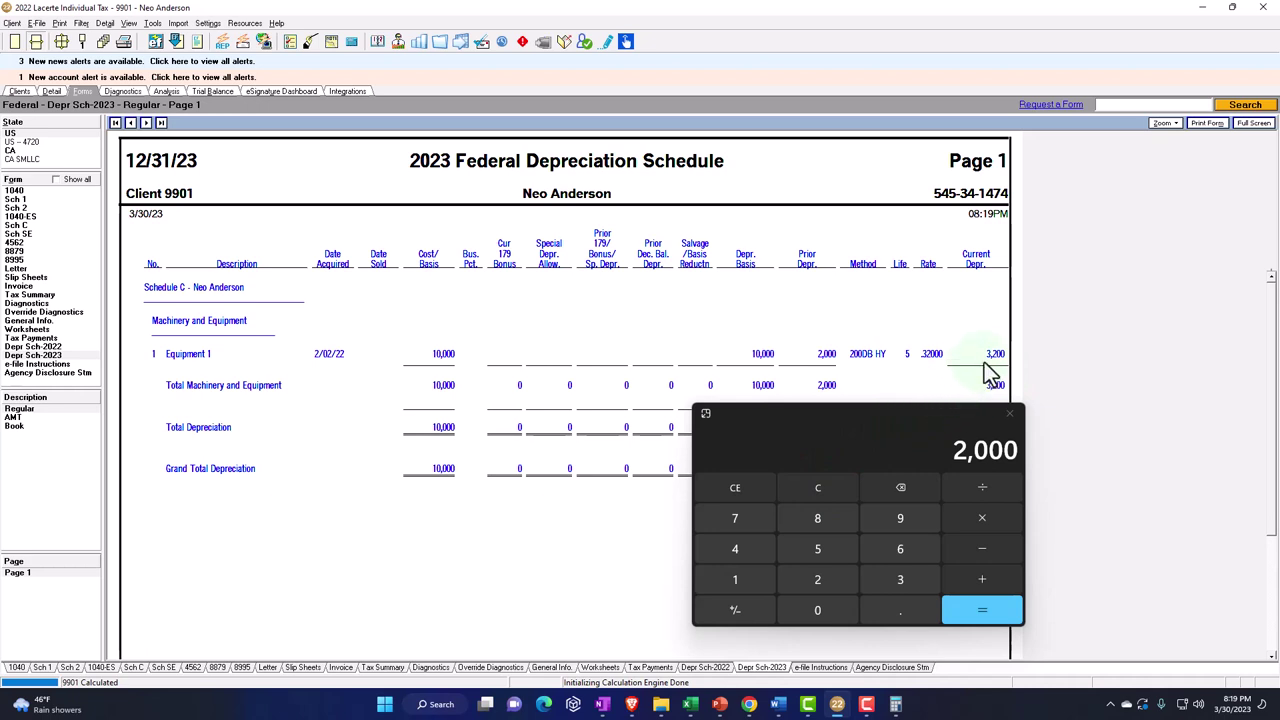
Clear the calculator and recalculate the yearly depreciation to compare it with the 2023 depreciation schedule.
{"action": "left_click", "coordinate": [815, 487]}
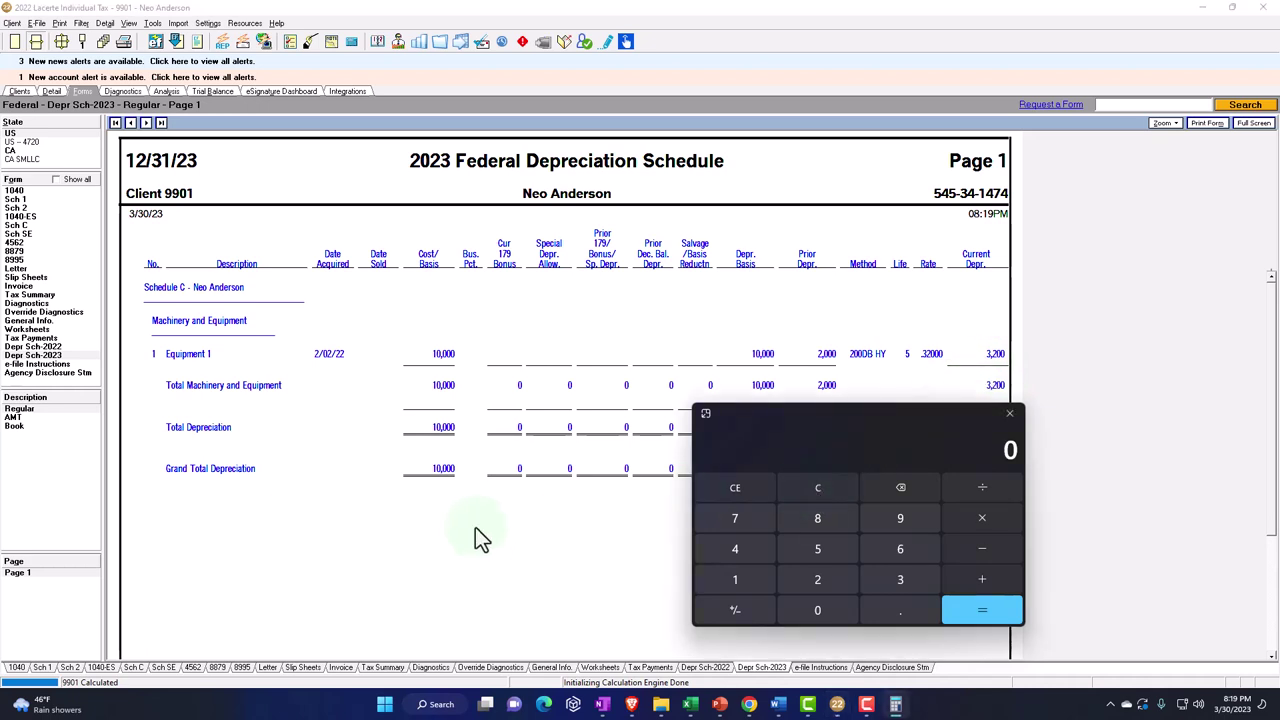
{"action": "type", "text": "100000"}
{"action": "key", "text": "Return"}
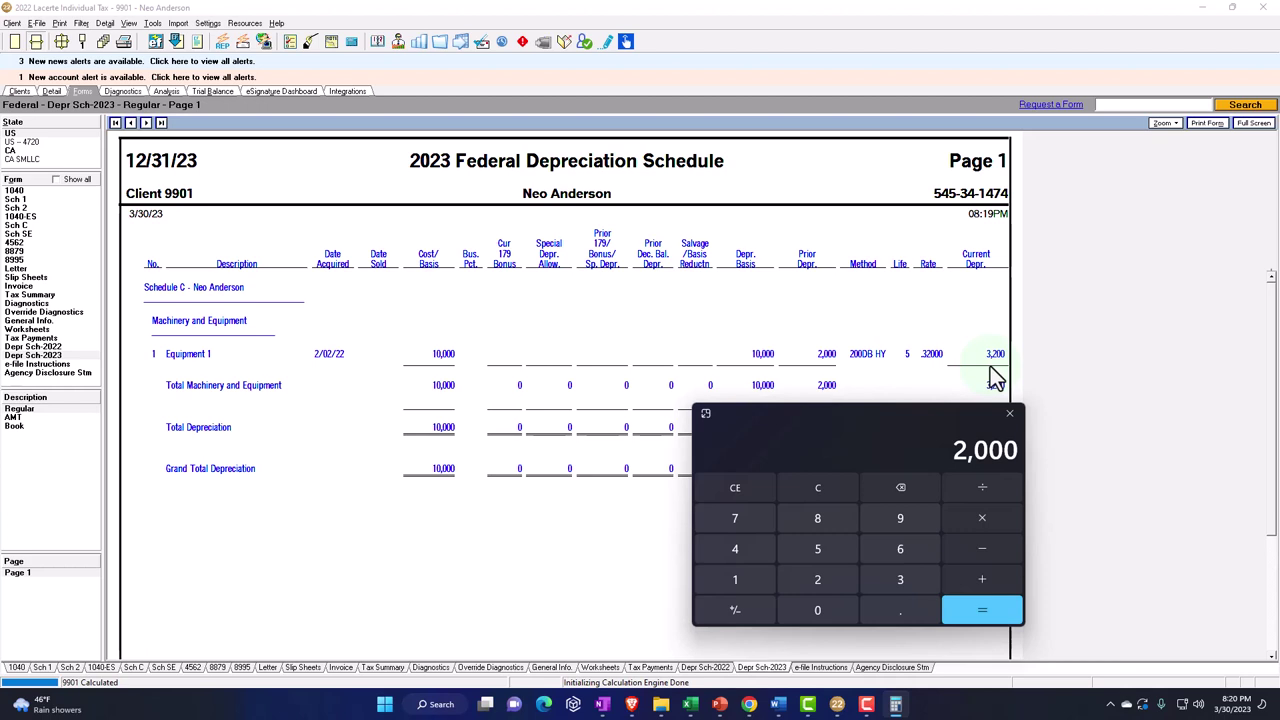
{"action": "left_click", "coordinate": [955, 427]}
{"action": "left_click", "coordinate": [894, 427]}
Review the line 13 depreciation, total expenses and tentative profit on Schedule C, moving the calculator out of the way.
{"action": "left_click", "coordinate": [30, 230]}
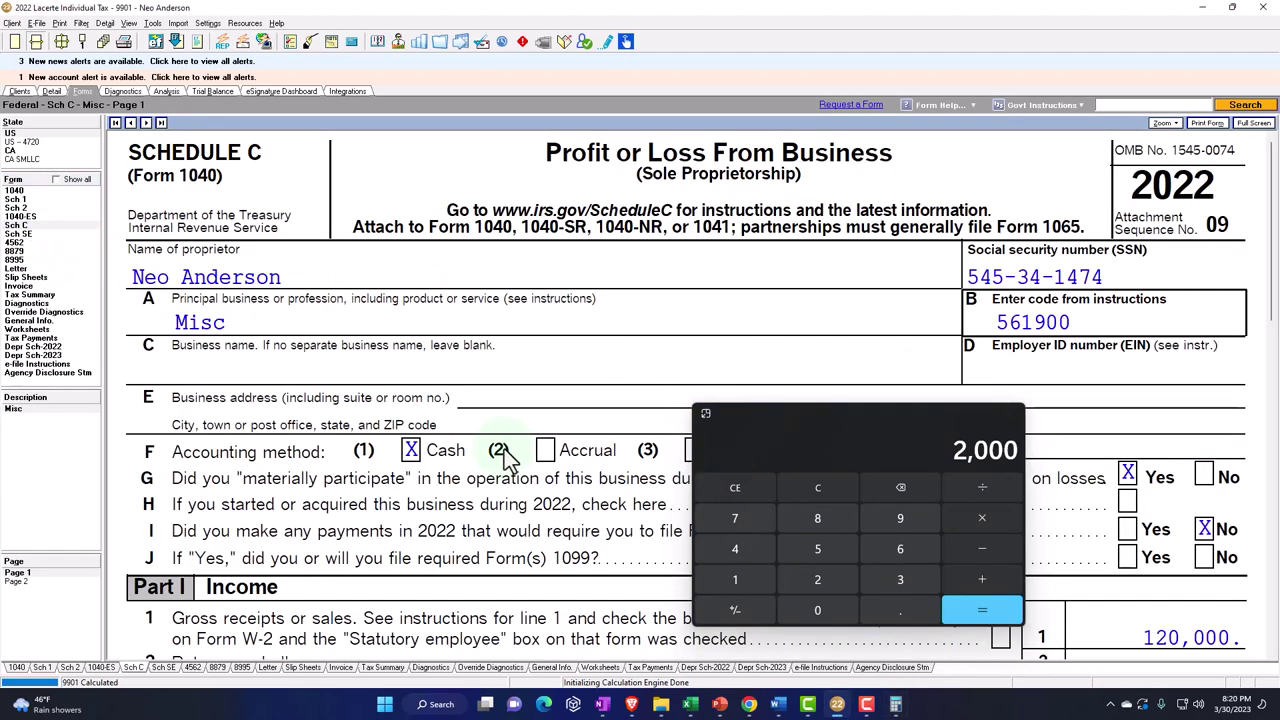
{"action": "left_click_drag", "start_coordinate": [837, 427], "coordinate": [993, 160]}
{"action": "scroll", "coordinate": [670, 452], "scroll_direction": "down", "scroll_amount": 10}
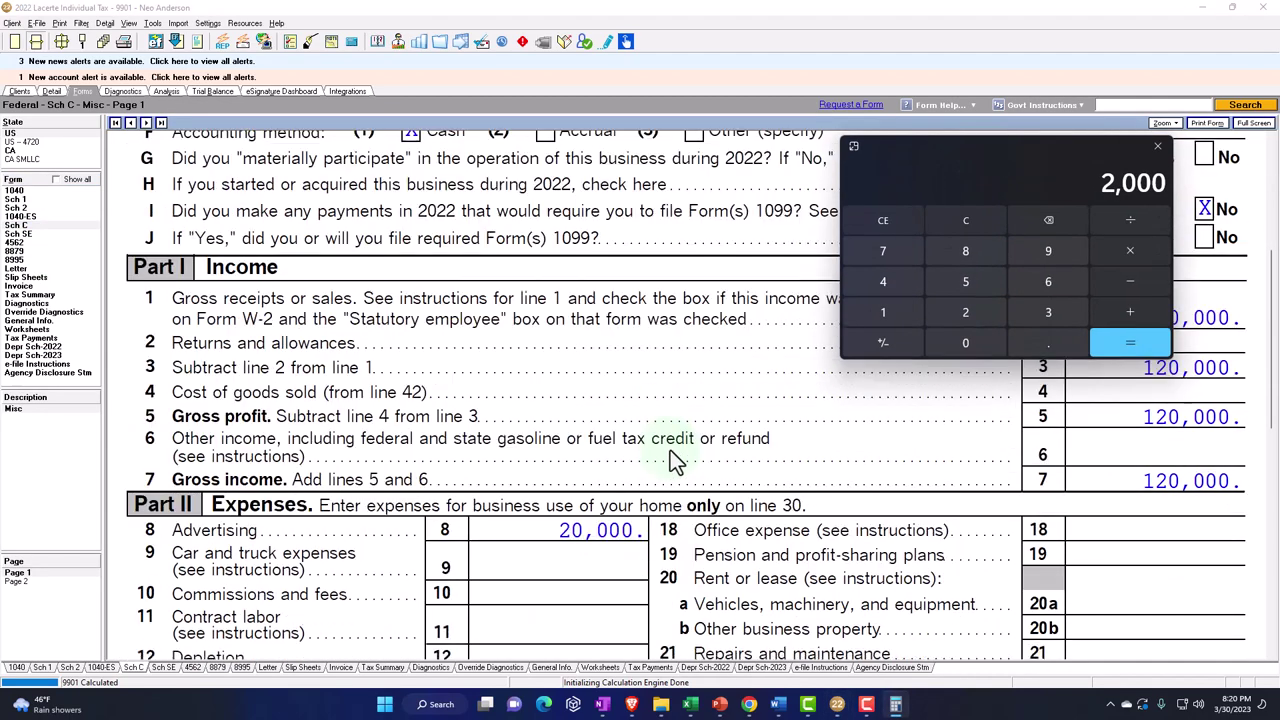
{"action": "left_click", "coordinate": [602, 490]}
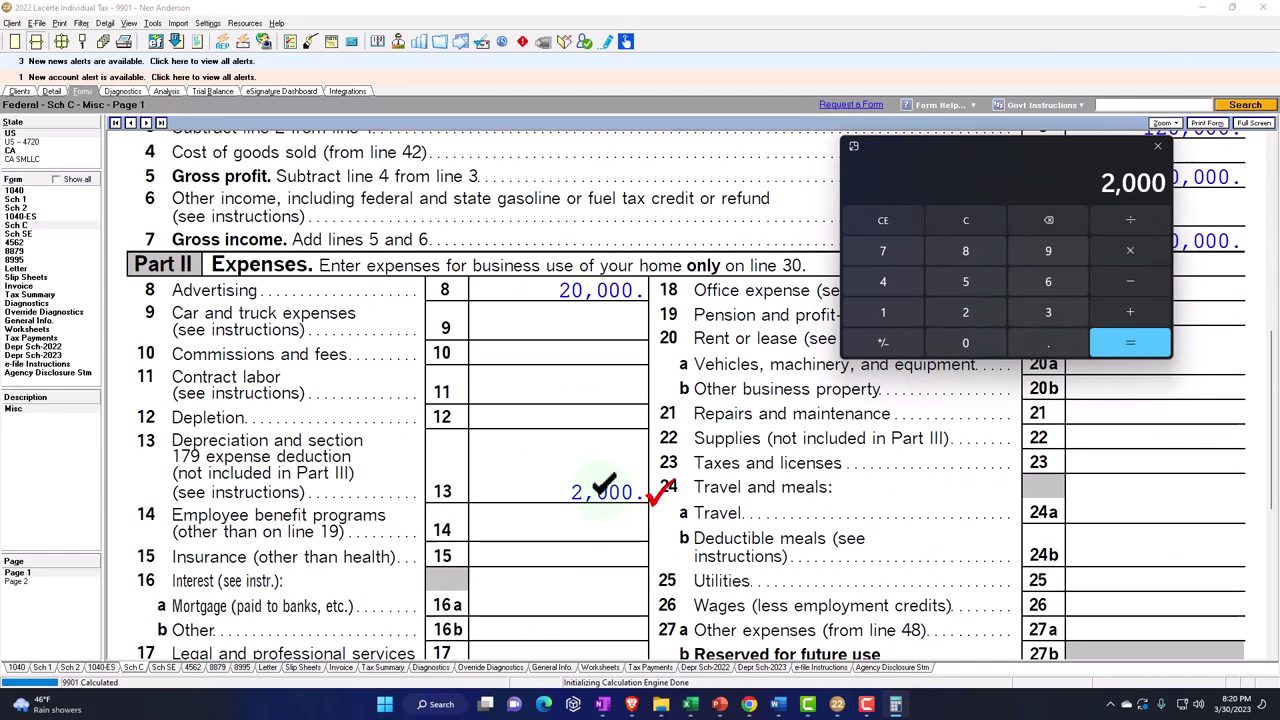
{"action": "scroll", "coordinate": [602, 489], "scroll_direction": "down", "scroll_amount": 4}
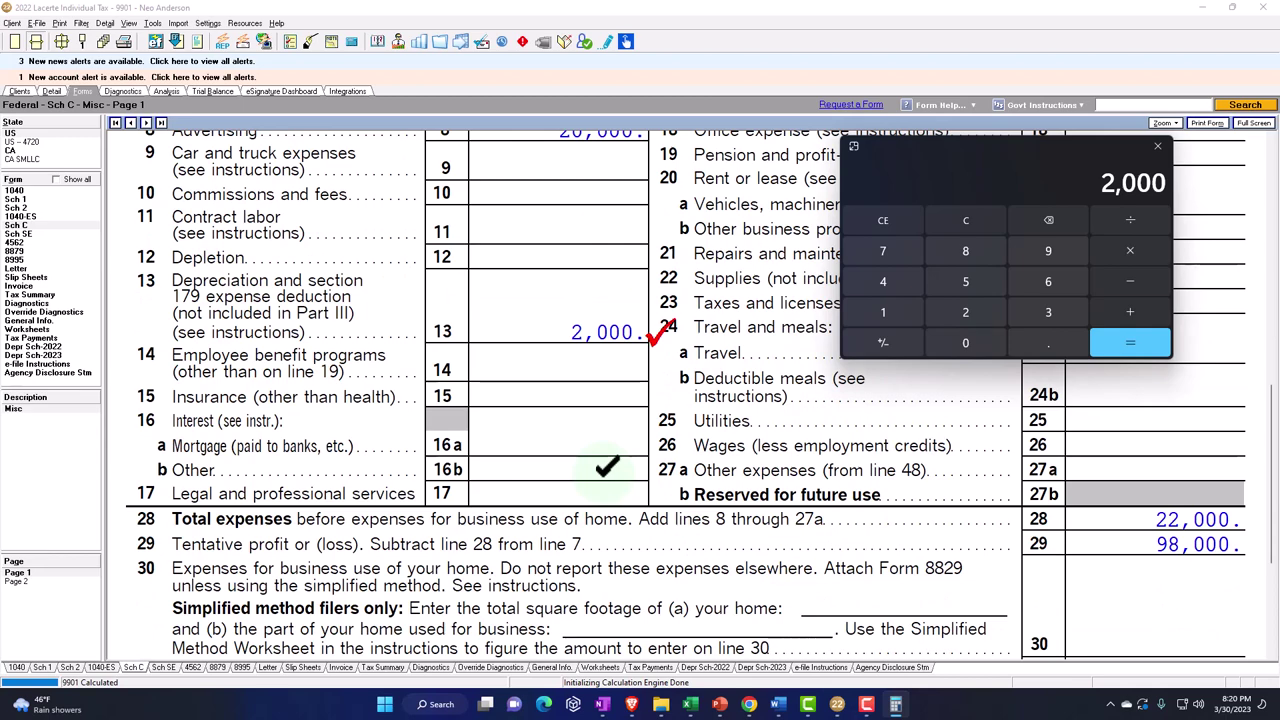
{"action": "scroll", "coordinate": [607, 467], "scroll_direction": "up", "scroll_amount": 2}
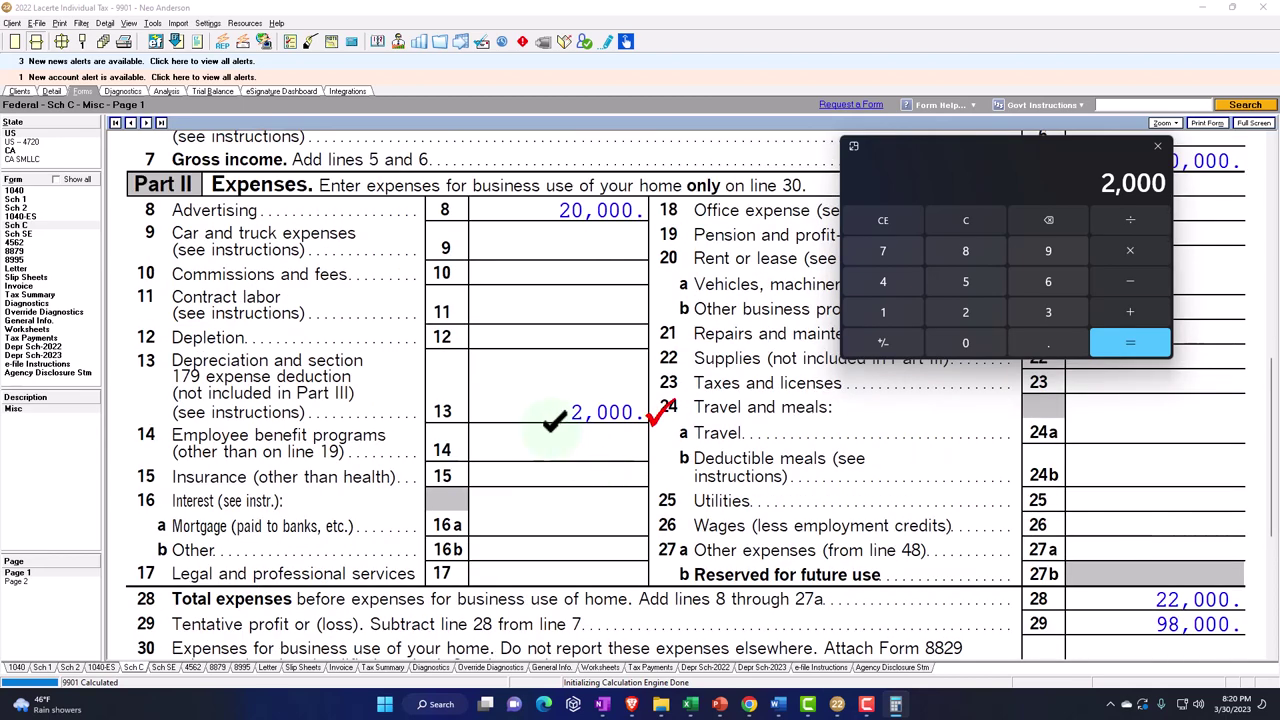
Change Equipment 1's depreciation method to MACRS 5-year SL and display Schedule C again.
{"action": "left_click", "coordinate": [54, 93]}
{"action": "left_click_drag", "start_coordinate": [977, 151], "coordinate": [1198, 387]}
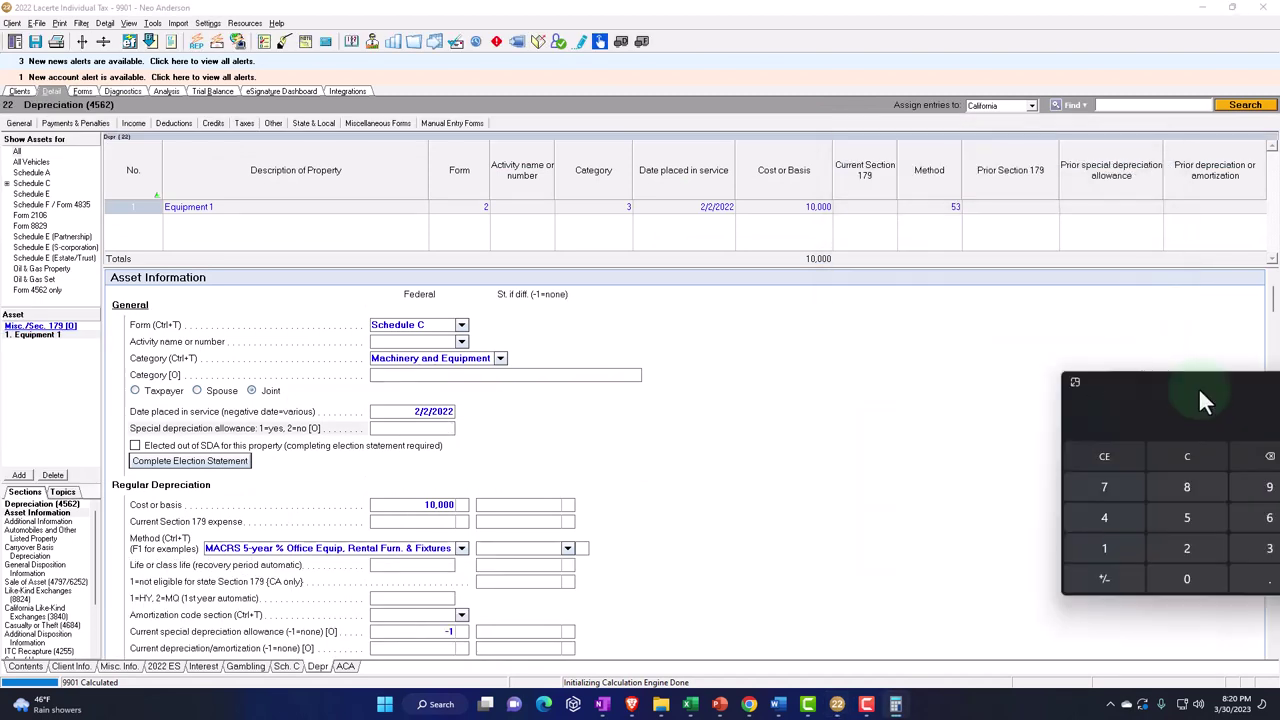
{"action": "left_click", "coordinate": [951, 206]}
{"action": "left_click", "coordinate": [955, 207]}
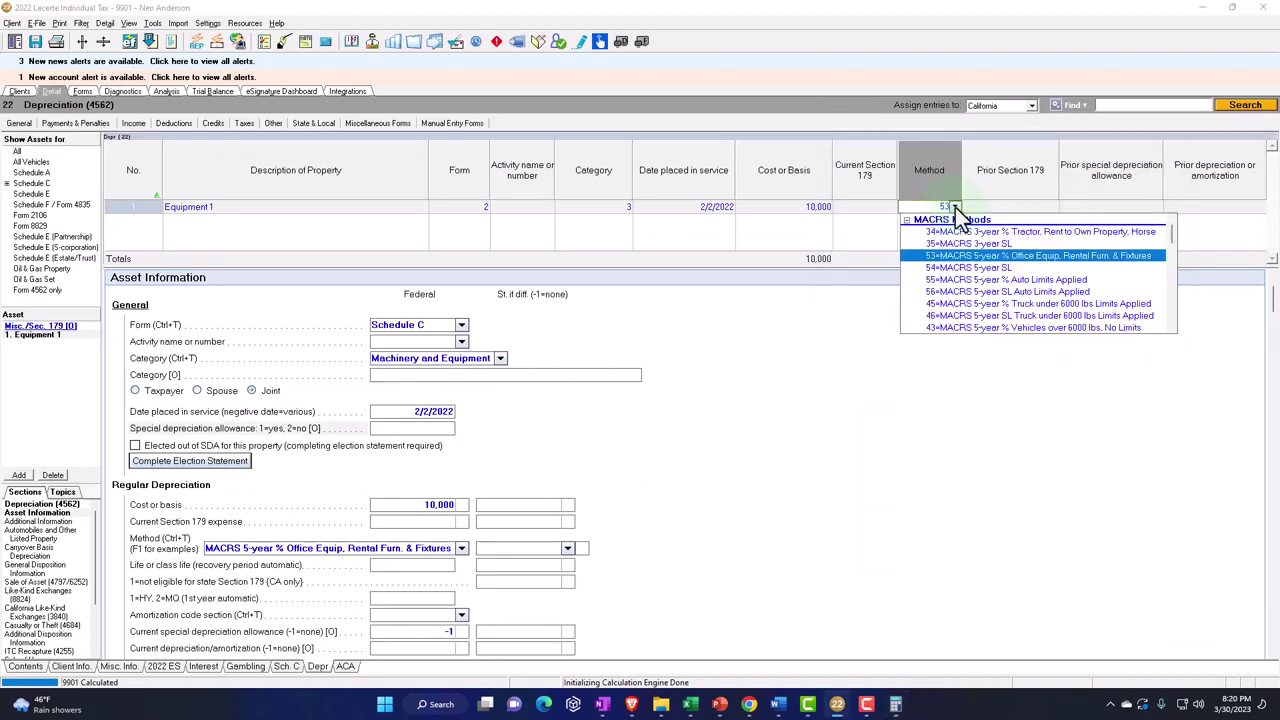
{"action": "left_click", "coordinate": [990, 268]}
{"action": "left_click", "coordinate": [84, 91]}
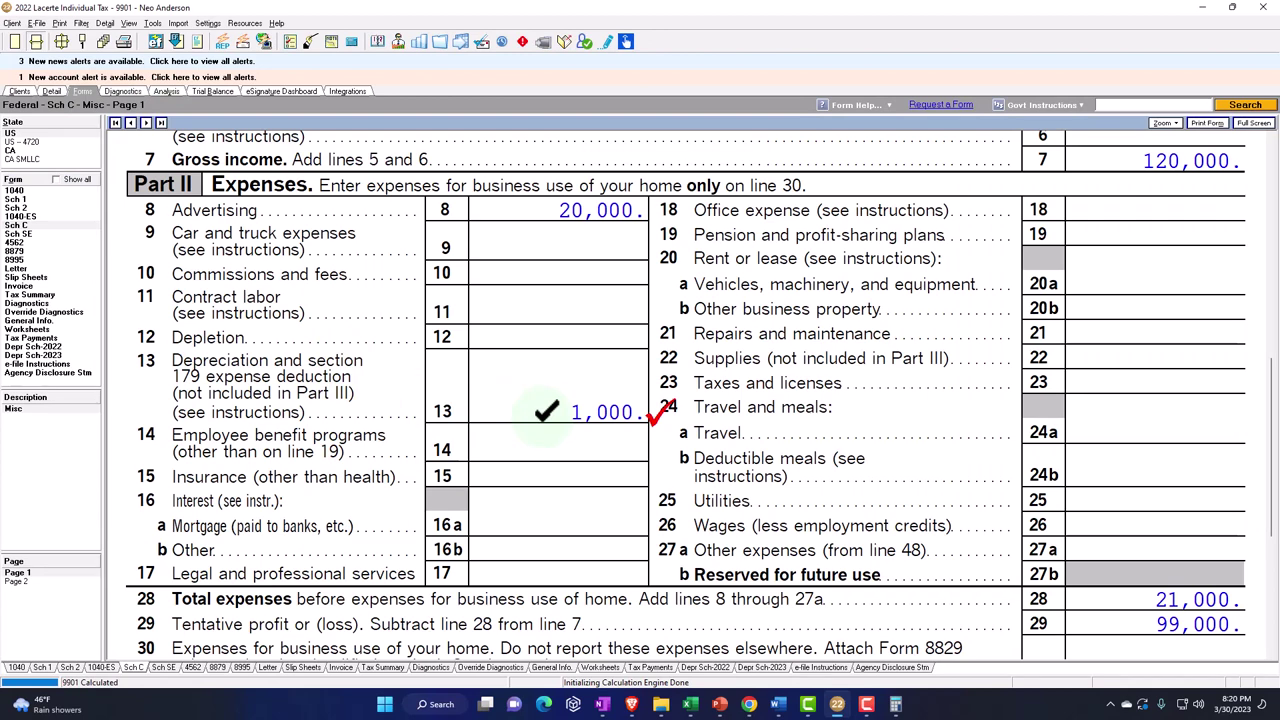
Display the regular 2022 federal depreciation schedule and bring up the calculator over it.
{"action": "left_click", "coordinate": [55, 347]}
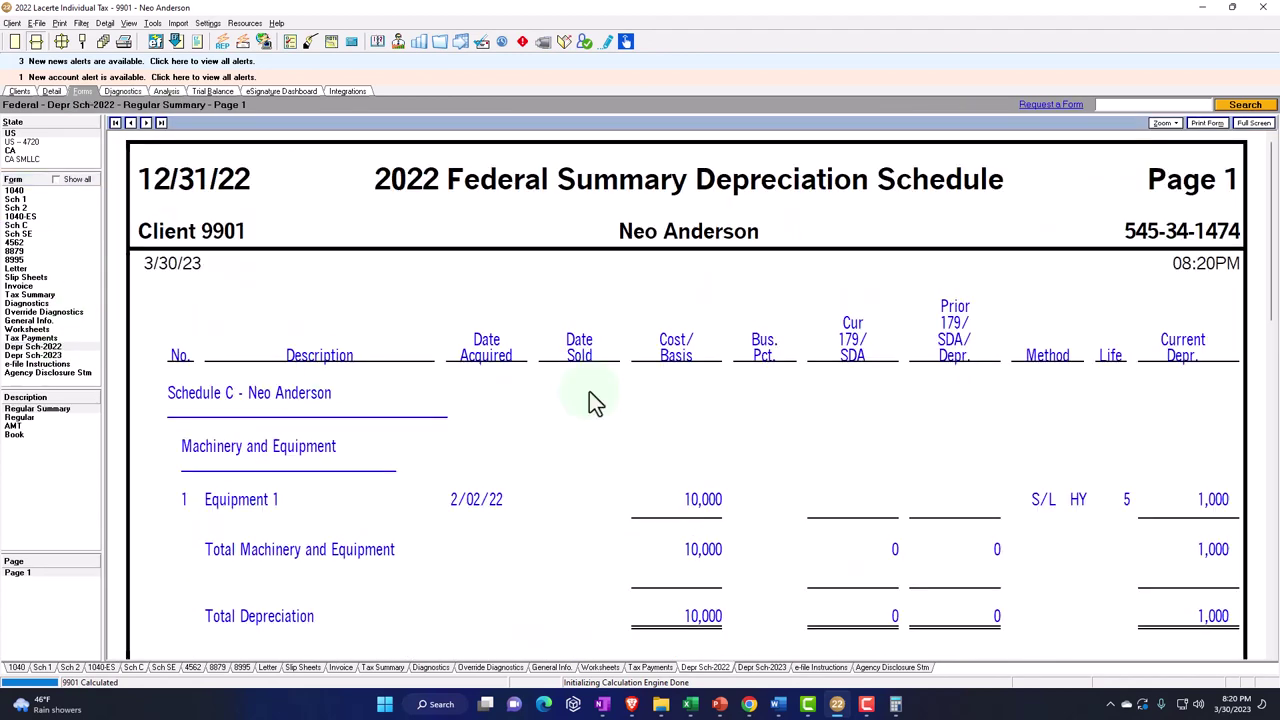
{"action": "left_click", "coordinate": [30, 418]}
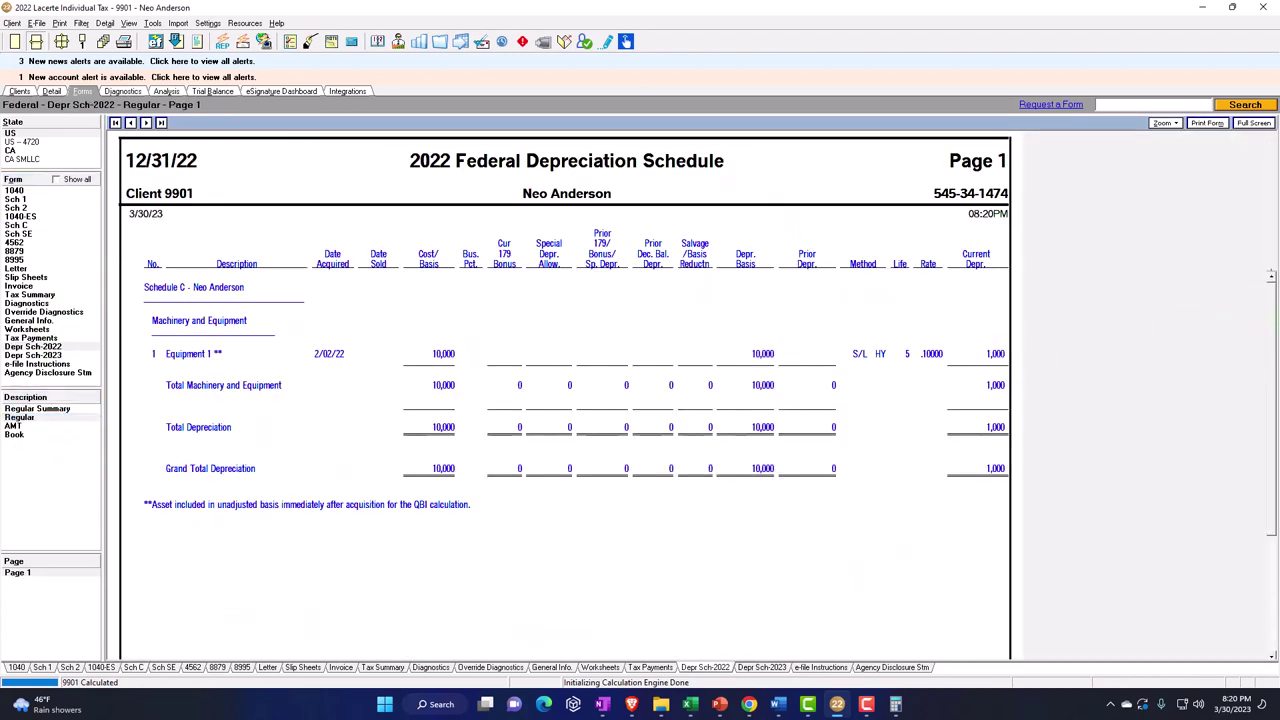
{"action": "left_click", "coordinate": [895, 704]}
{"action": "left_click_drag", "start_coordinate": [785, 379], "coordinate": [640, 399]}
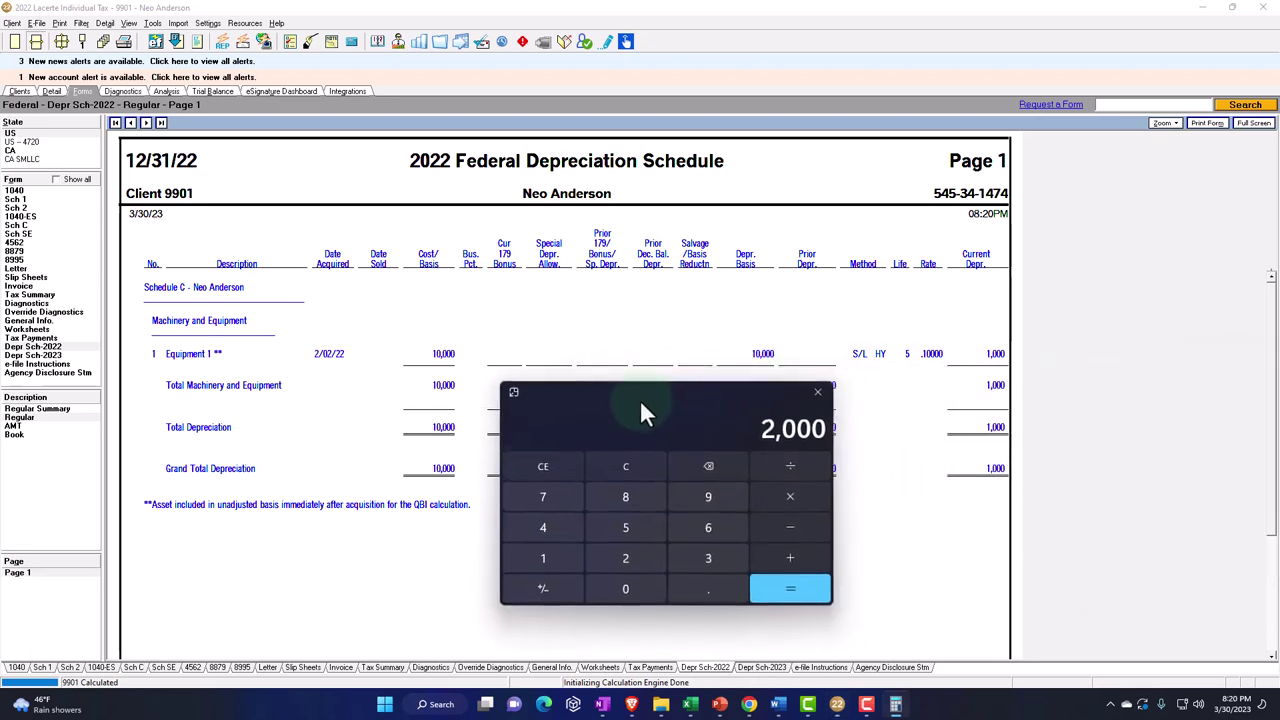
Calculate 10,000 divided by 5, halve it for the half-year convention, and display the regular 2023 depreciation schedule for comparison.
{"action": "left_click", "coordinate": [625, 467]}
{"action": "type", "text": "10000"}
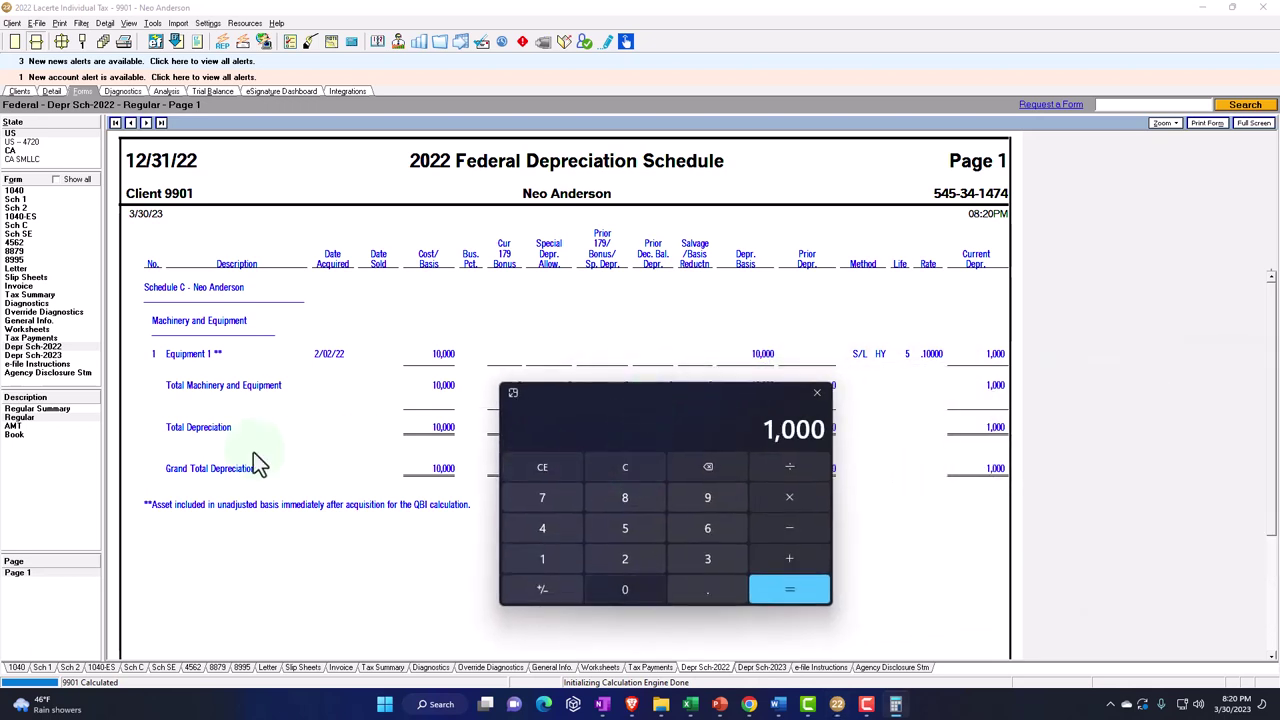
{"action": "type", "text": "/5"}
{"action": "key", "text": "Return"}
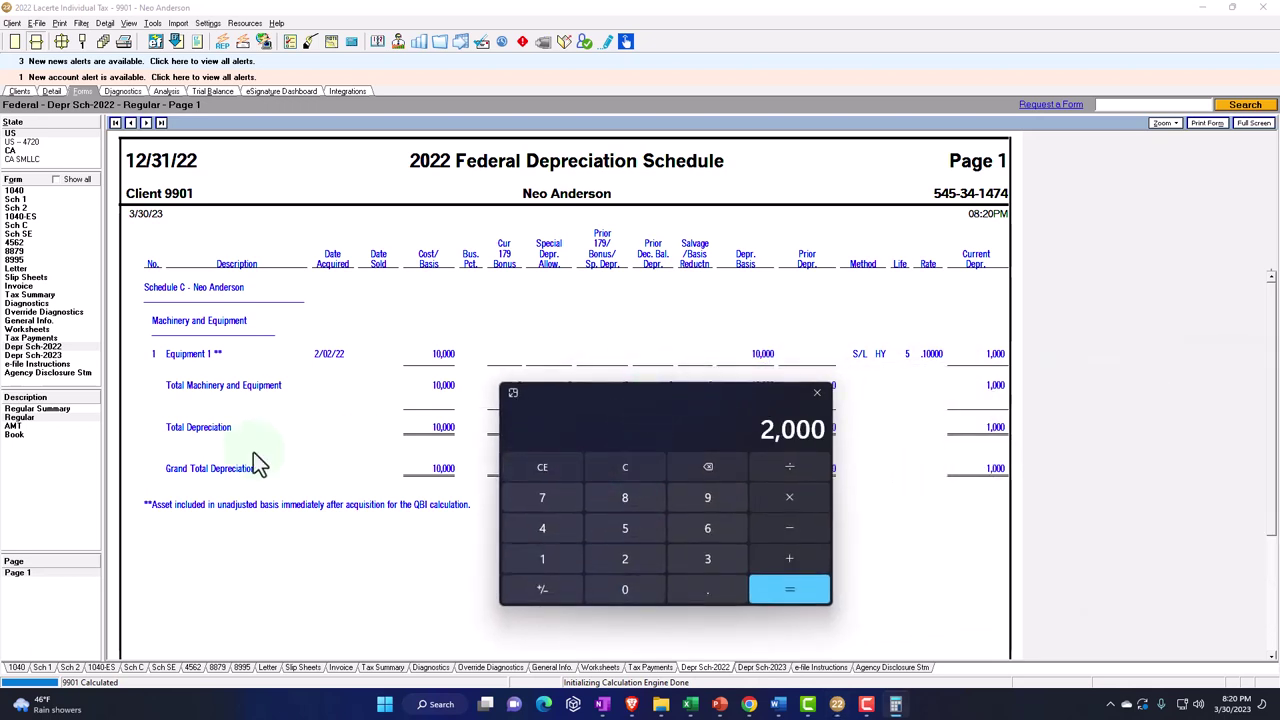
{"action": "type", "text": "2"}
{"action": "key", "text": "Return"}
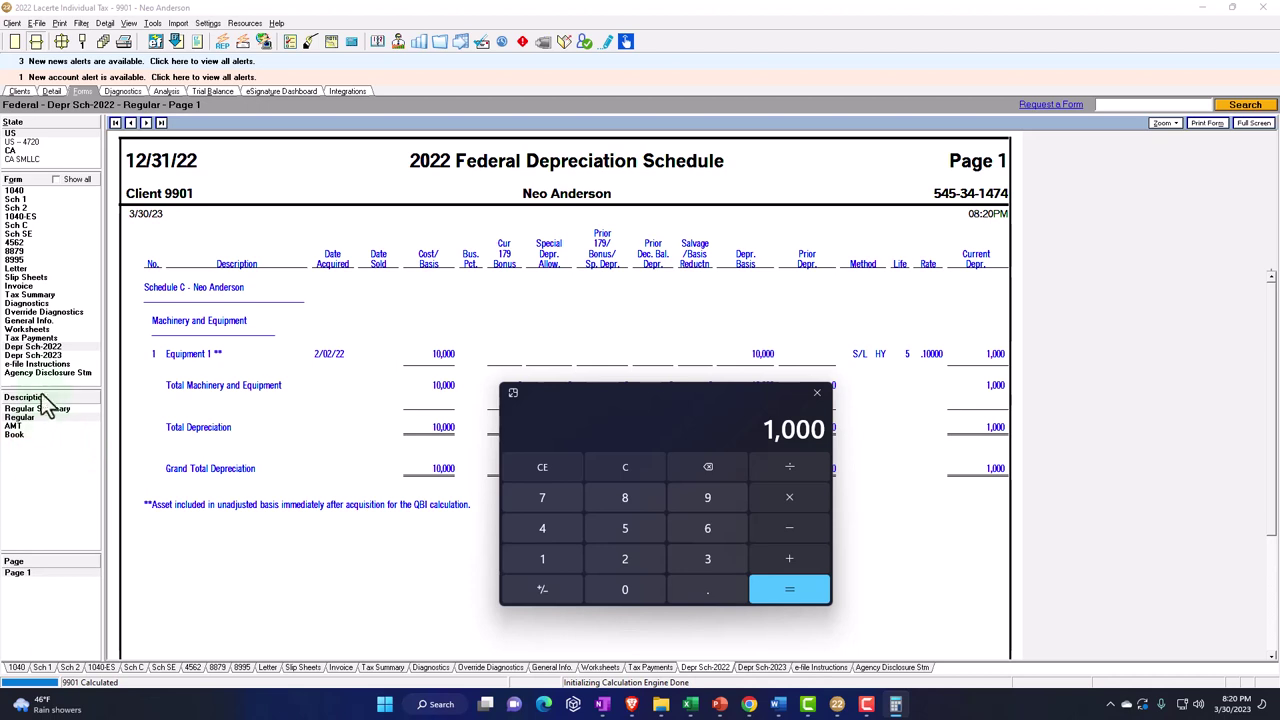
{"action": "left_click", "coordinate": [40, 356]}
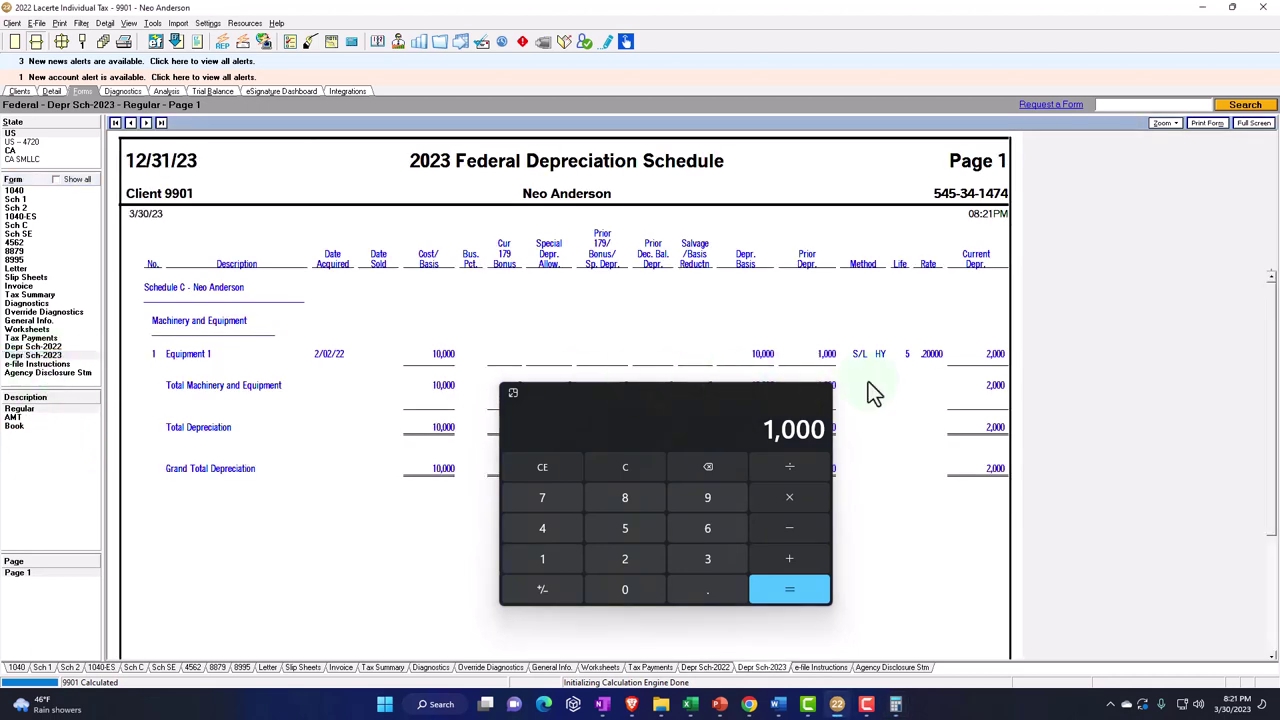
Change Equipment 1's depreciation method to 65, MACRS 10-year SL Fruit & Nut Bearing Plants.
{"action": "double_click", "coordinate": [969, 384]}
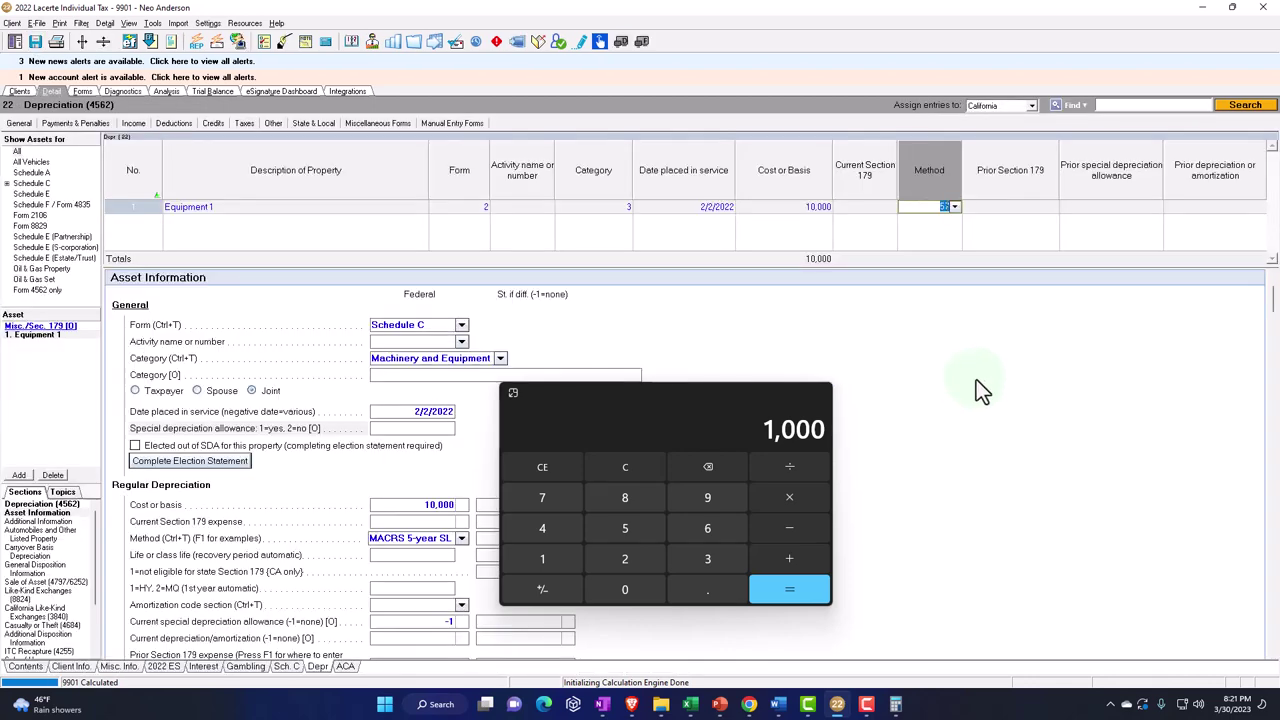
{"action": "left_click", "coordinate": [954, 208]}
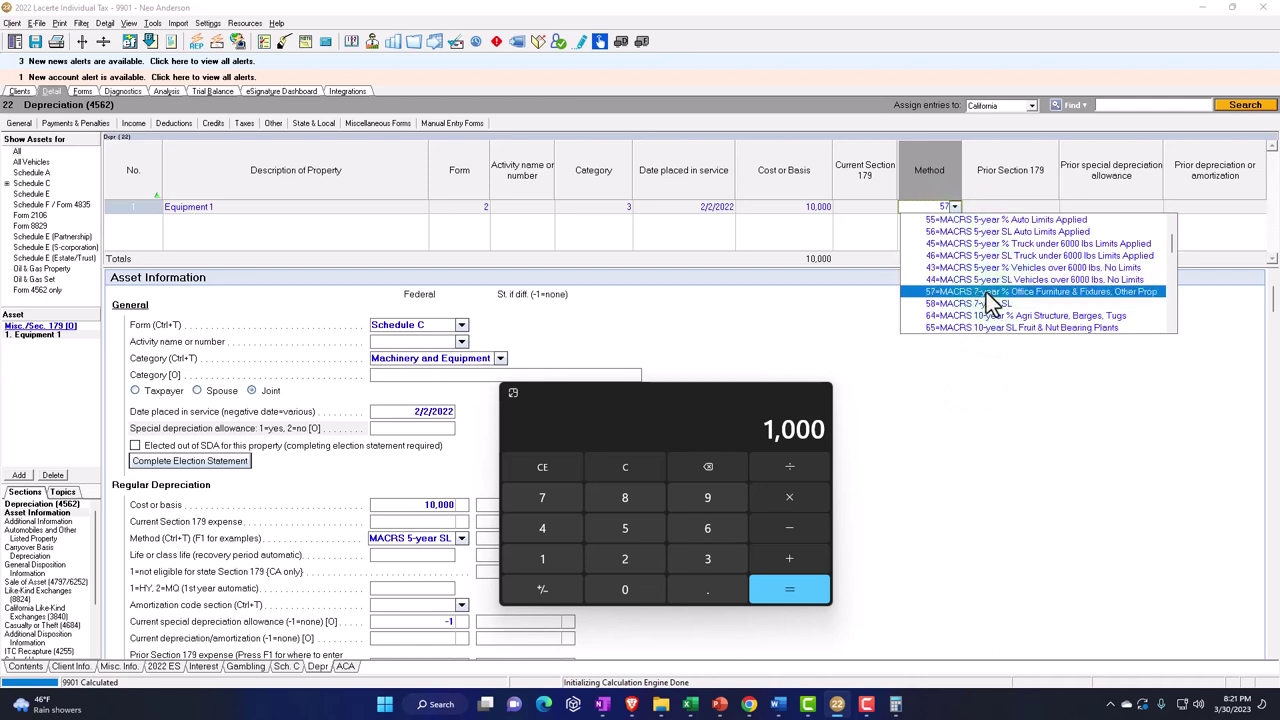
{"action": "left_click", "coordinate": [1096, 327]}
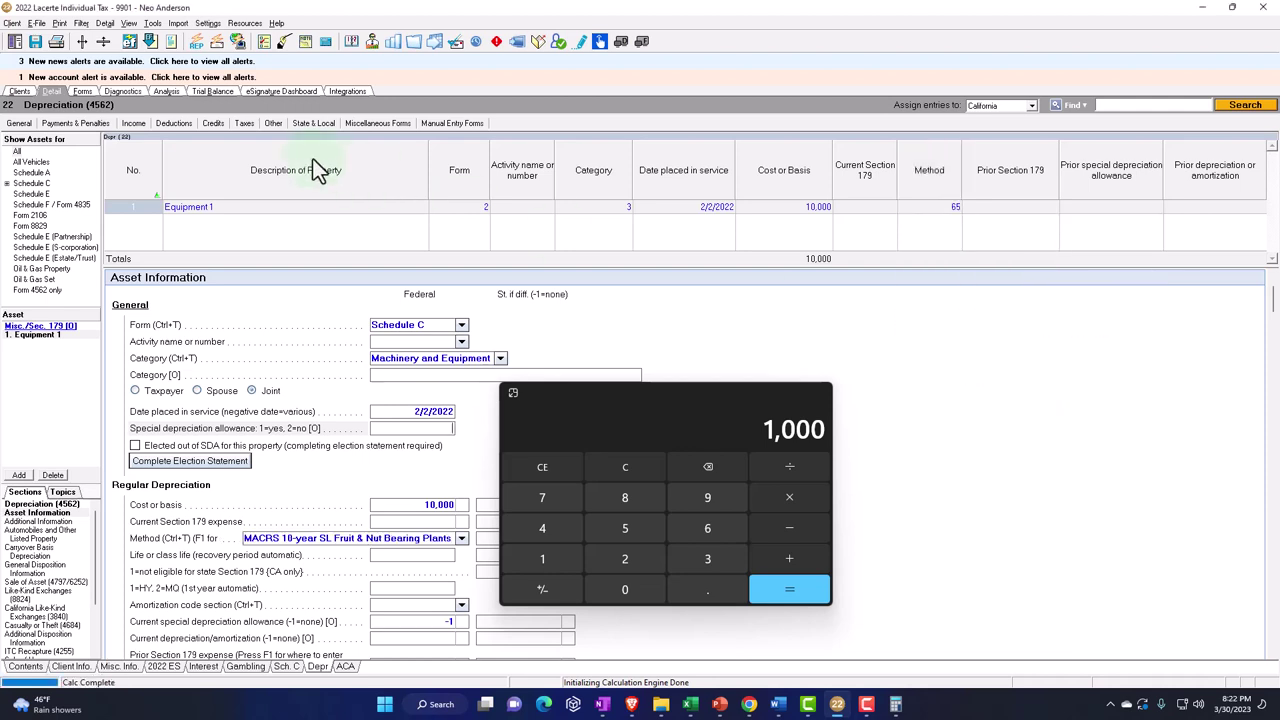
Return to the forms, move the calculator out of the way and display the regular 2022 depreciation schedule.
{"action": "left_click", "coordinate": [84, 91]}
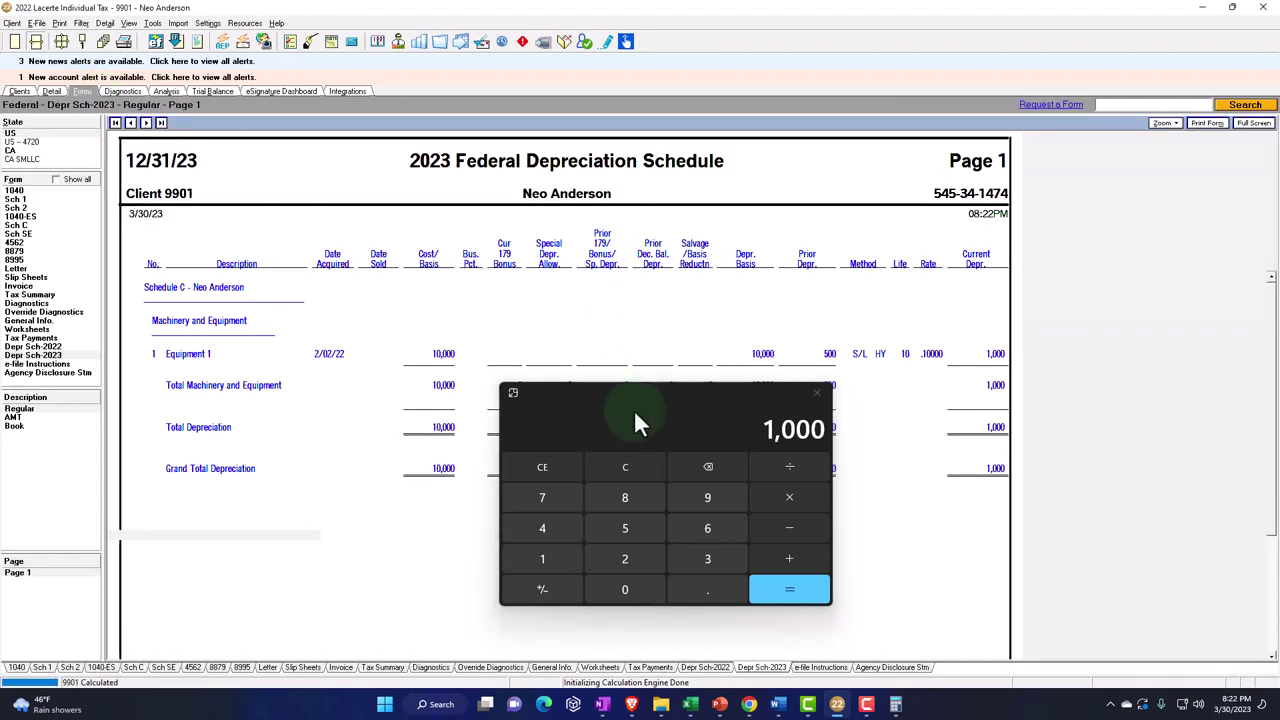
{"action": "left_click_drag", "start_coordinate": [634, 406], "coordinate": [1279, 336]}
{"action": "left_click", "coordinate": [35, 339]}
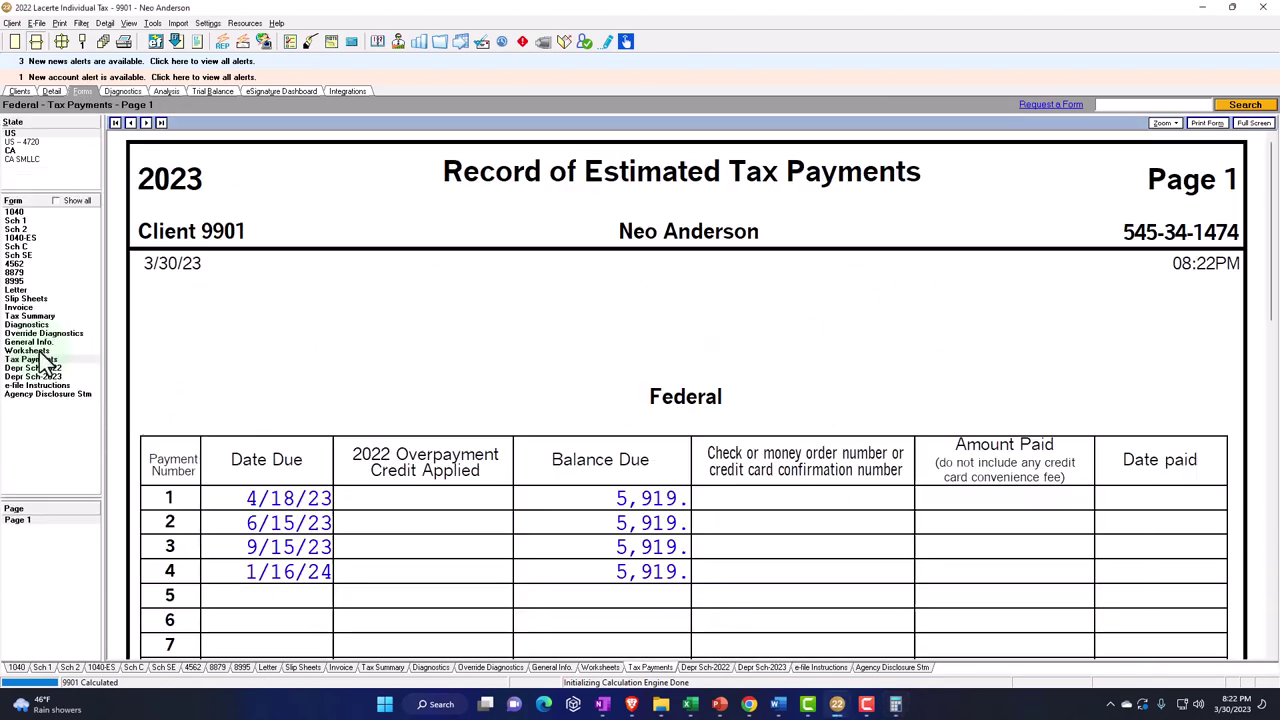
{"action": "left_click", "coordinate": [47, 368]}
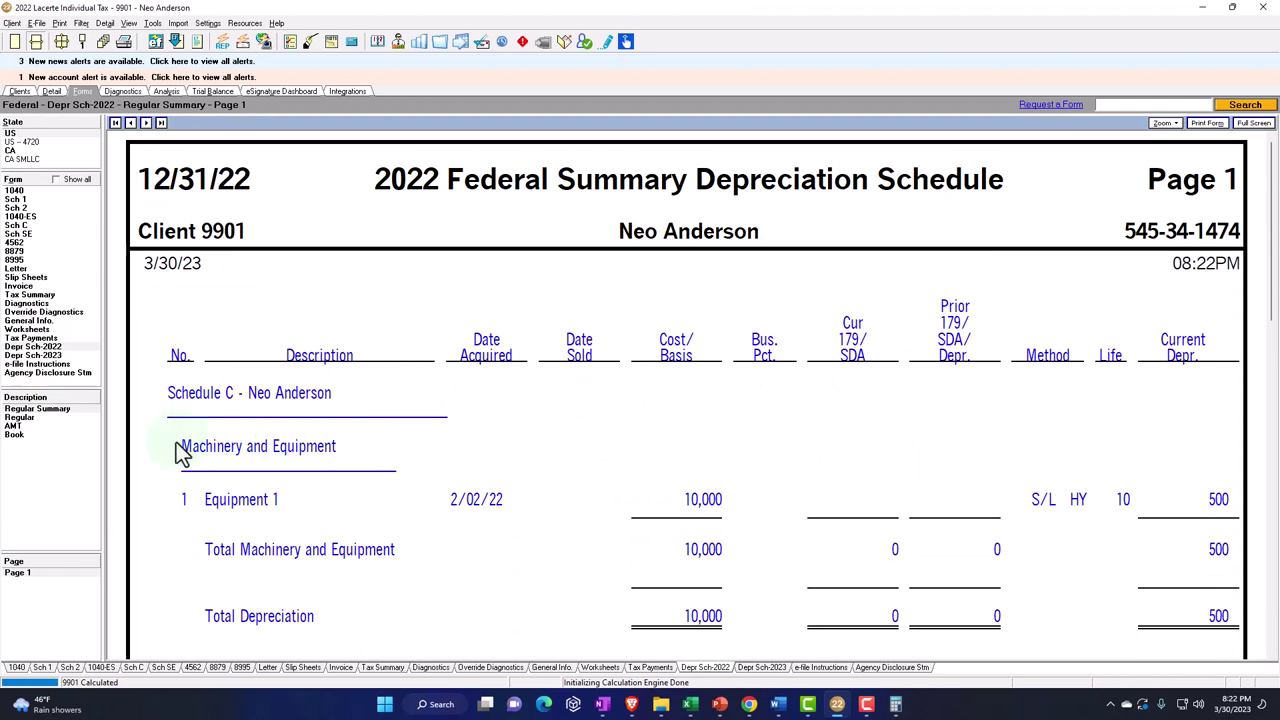
{"action": "left_click", "coordinate": [19, 417]}
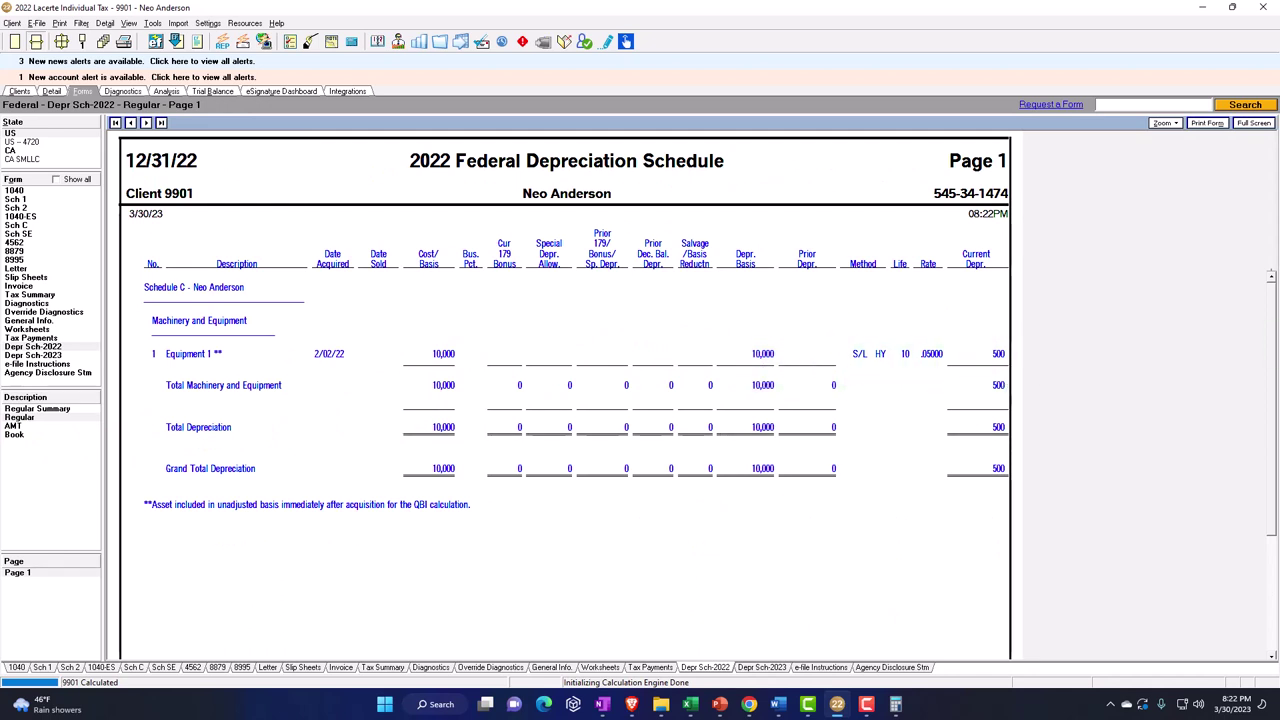
Bring up the calculator, divide 10,000 by 7, and divide the result by 10,000 to find the yearly straight-line rate.
{"action": "key", "text": "XF86Calculator"}
{"action": "left_click_drag", "start_coordinate": [671, 449], "coordinate": [583, 393]}
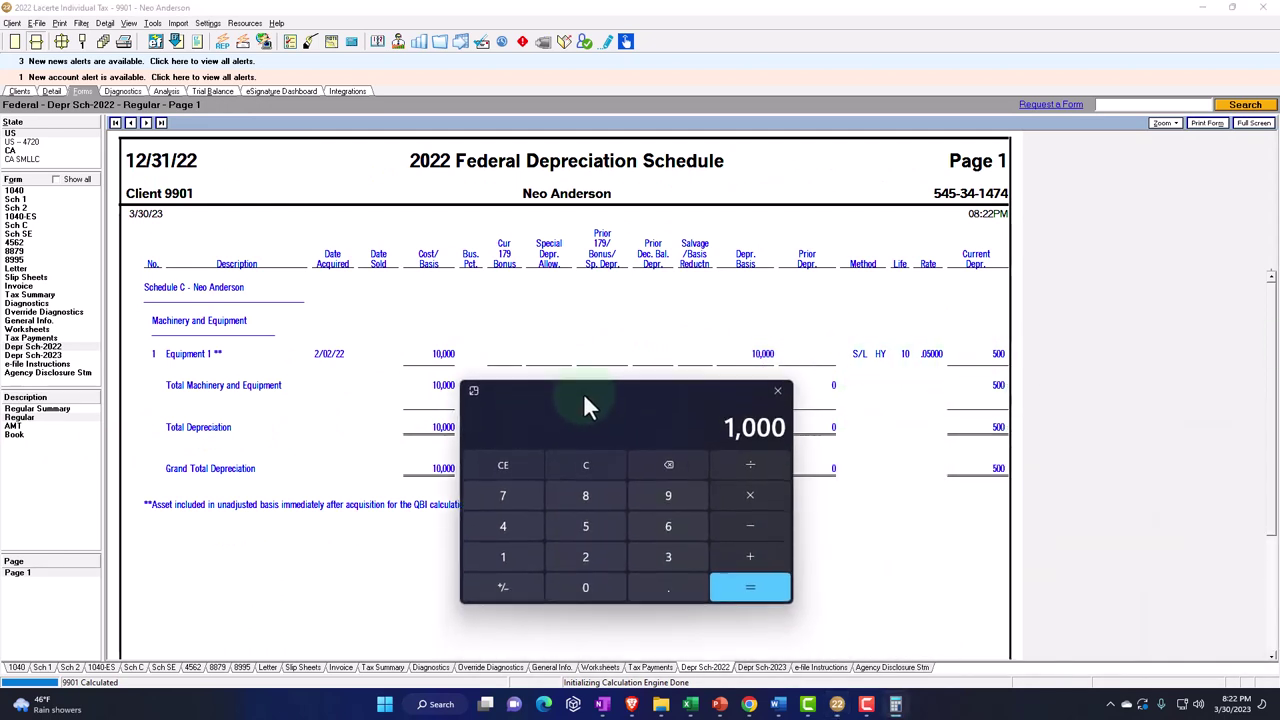
{"action": "left_click", "coordinate": [585, 465]}
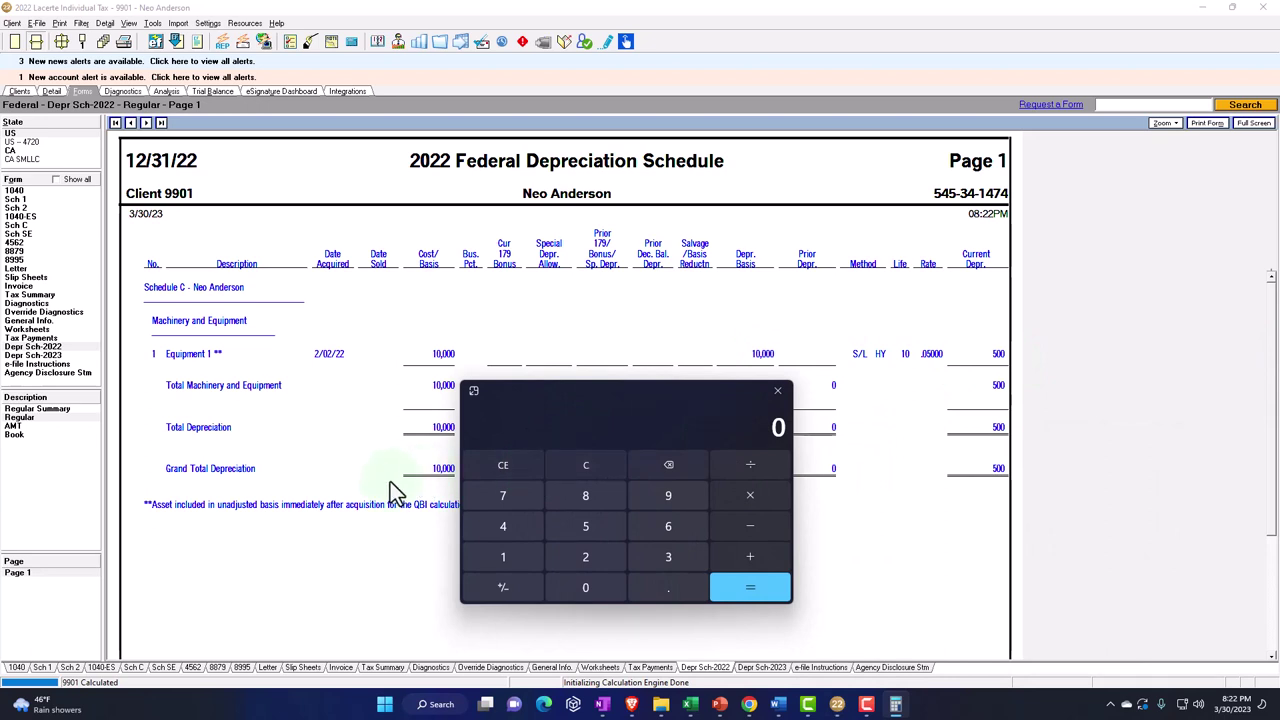
{"action": "type", "text": "10000"}
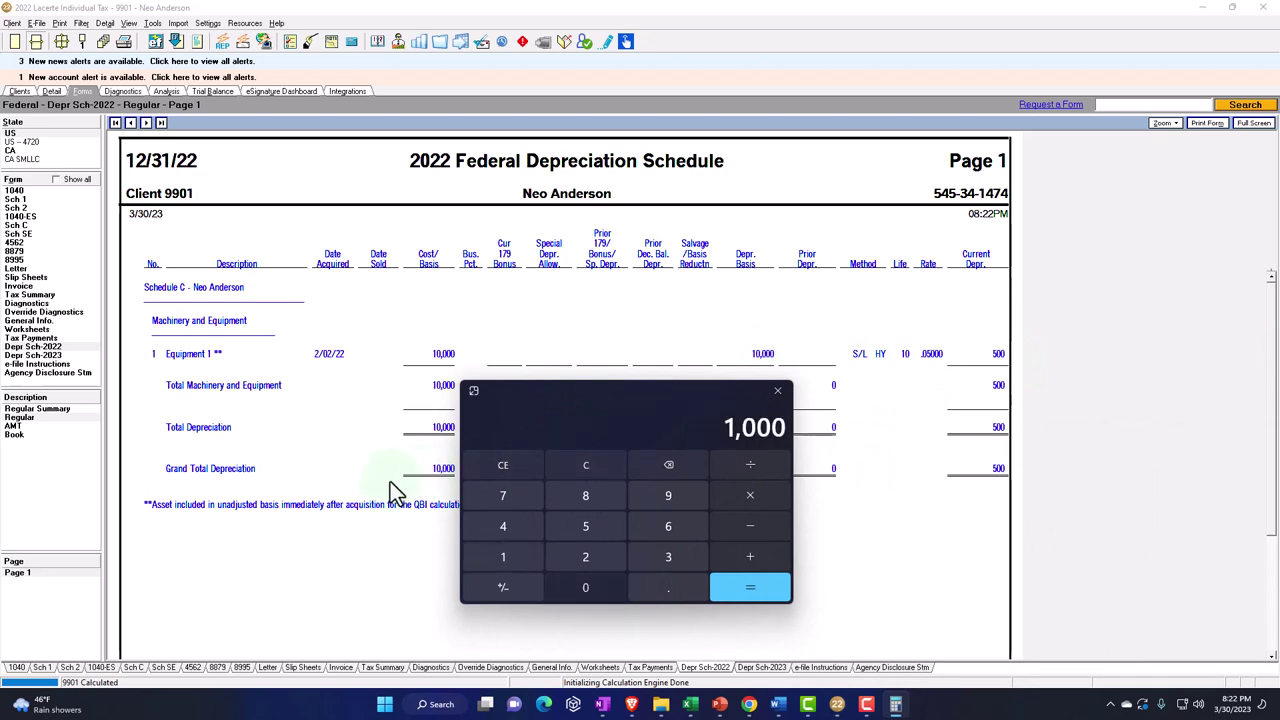
{"action": "type", "text": "/7"}
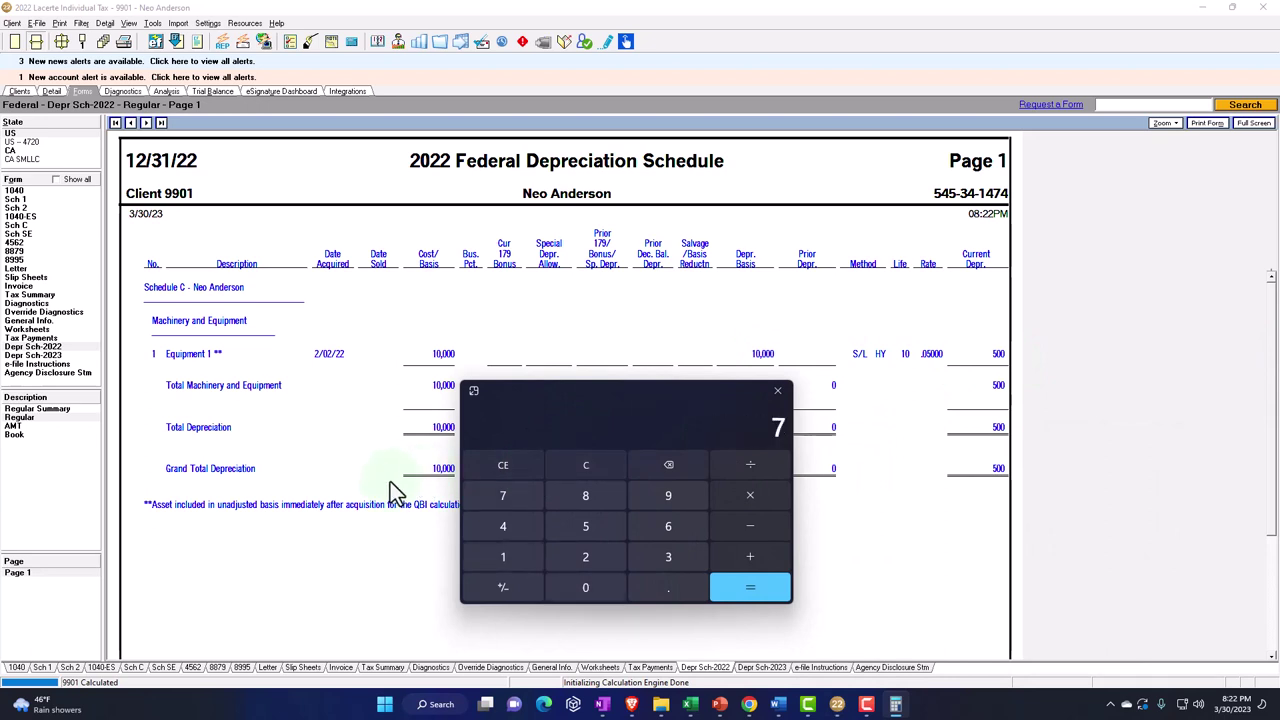
{"action": "key", "text": "Return"}
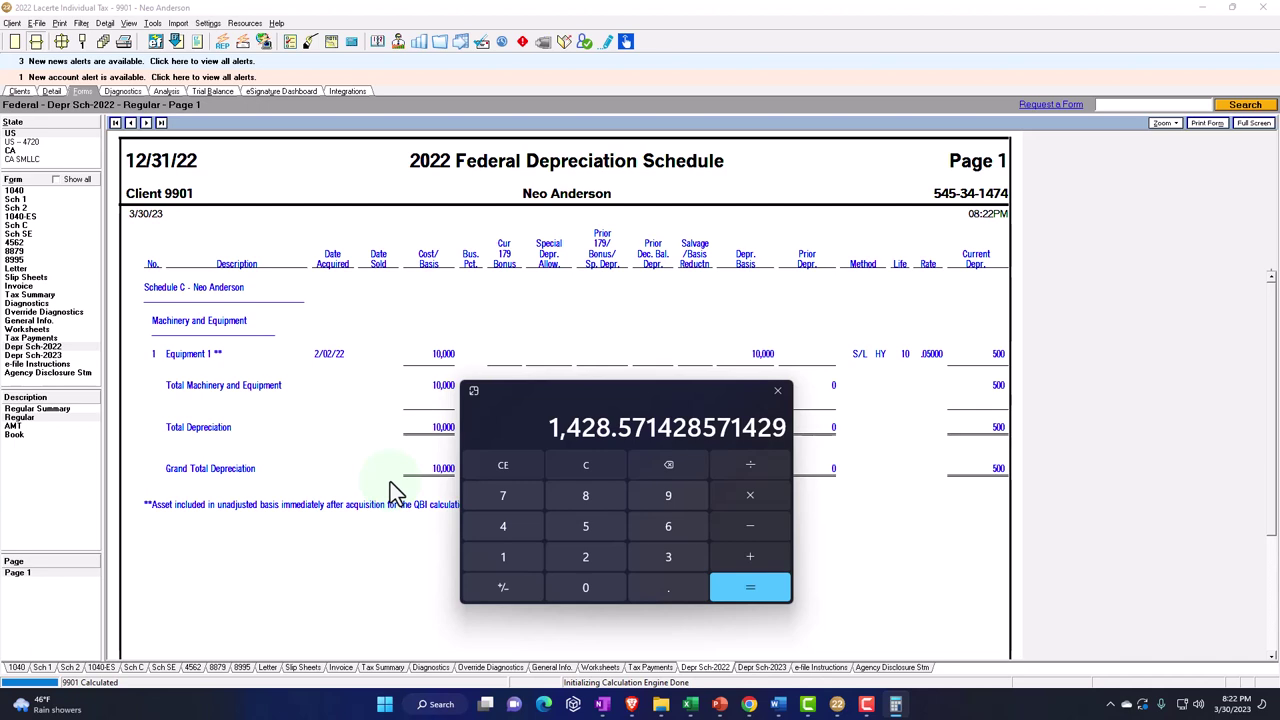
{"action": "type", "text": "100000"}
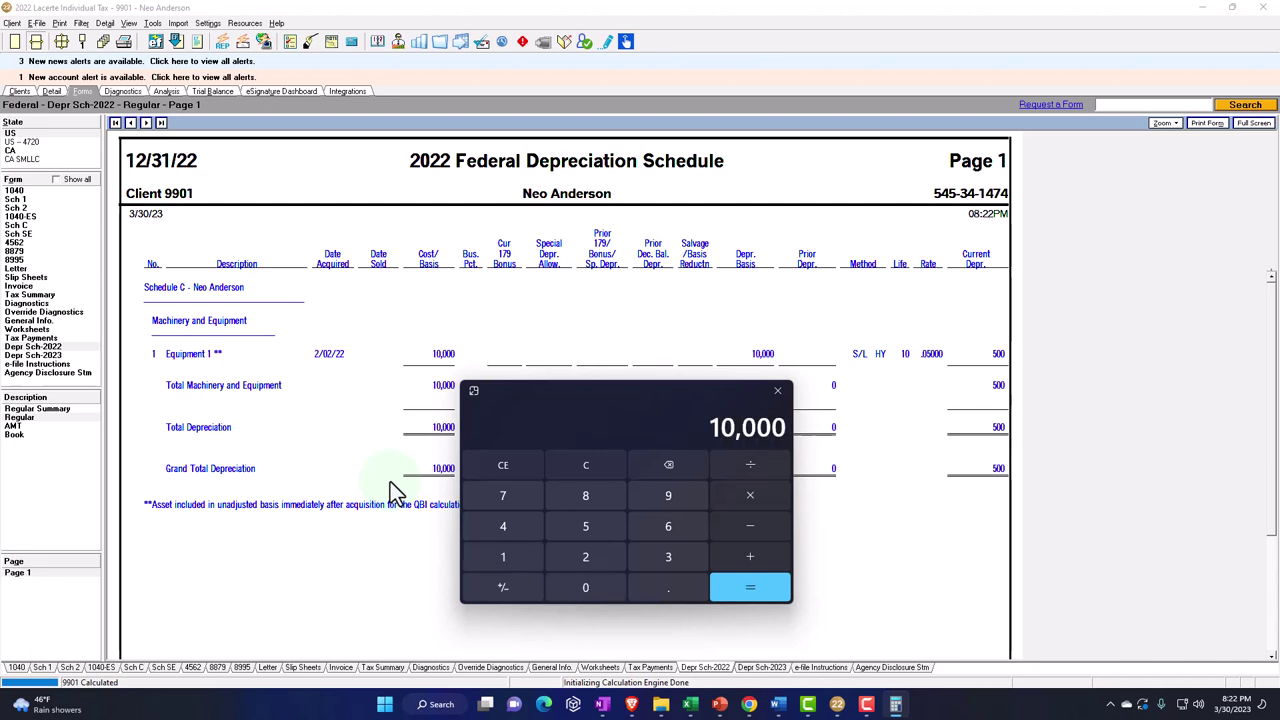
{"action": "key", "text": "Return"}
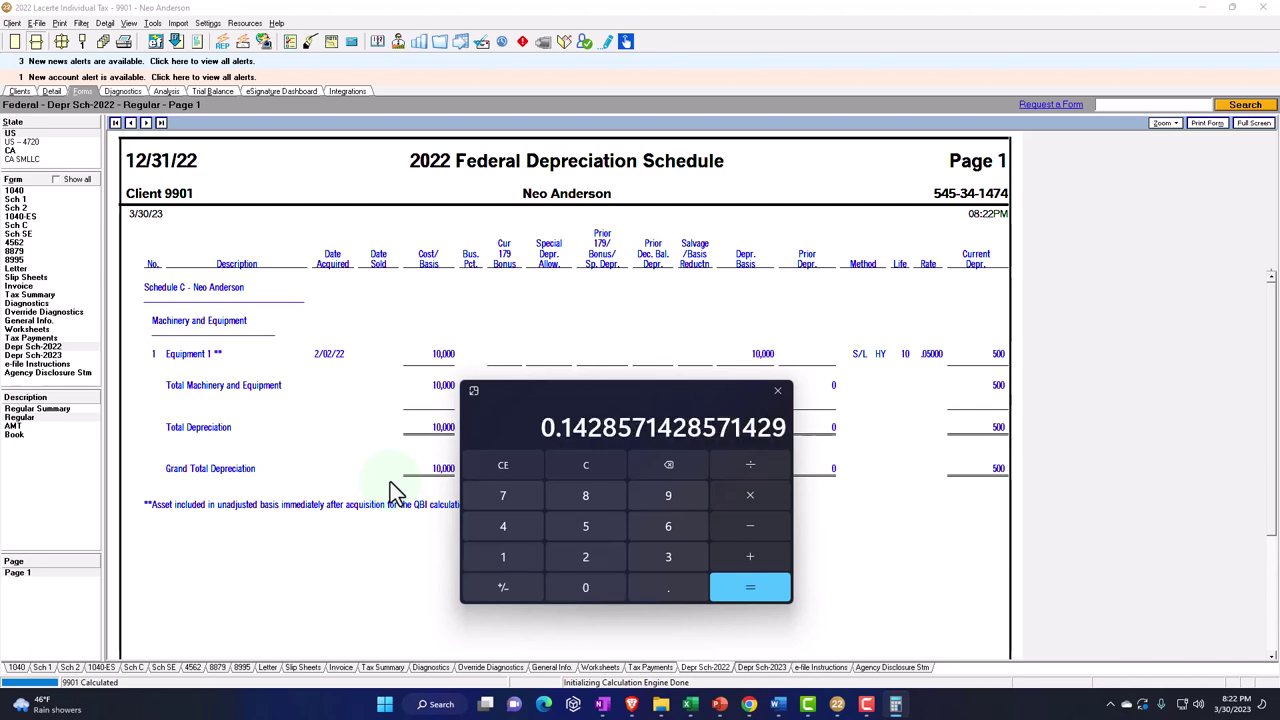
Clear the calculator, divide 1 by 7 and double the result to find the double-declining rate.
{"action": "left_click", "coordinate": [586, 464]}
{"action": "type", "text": "1"}
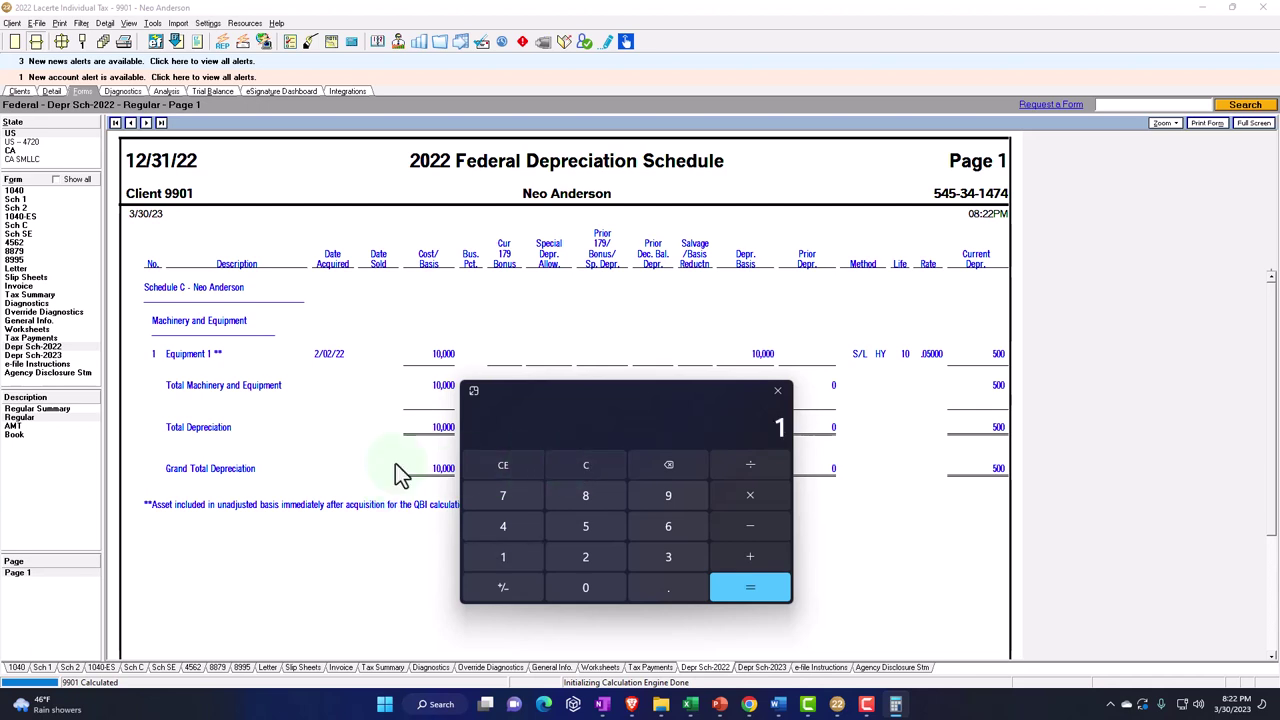
{"action": "type", "text": "/7"}
{"action": "key", "text": "Return"}
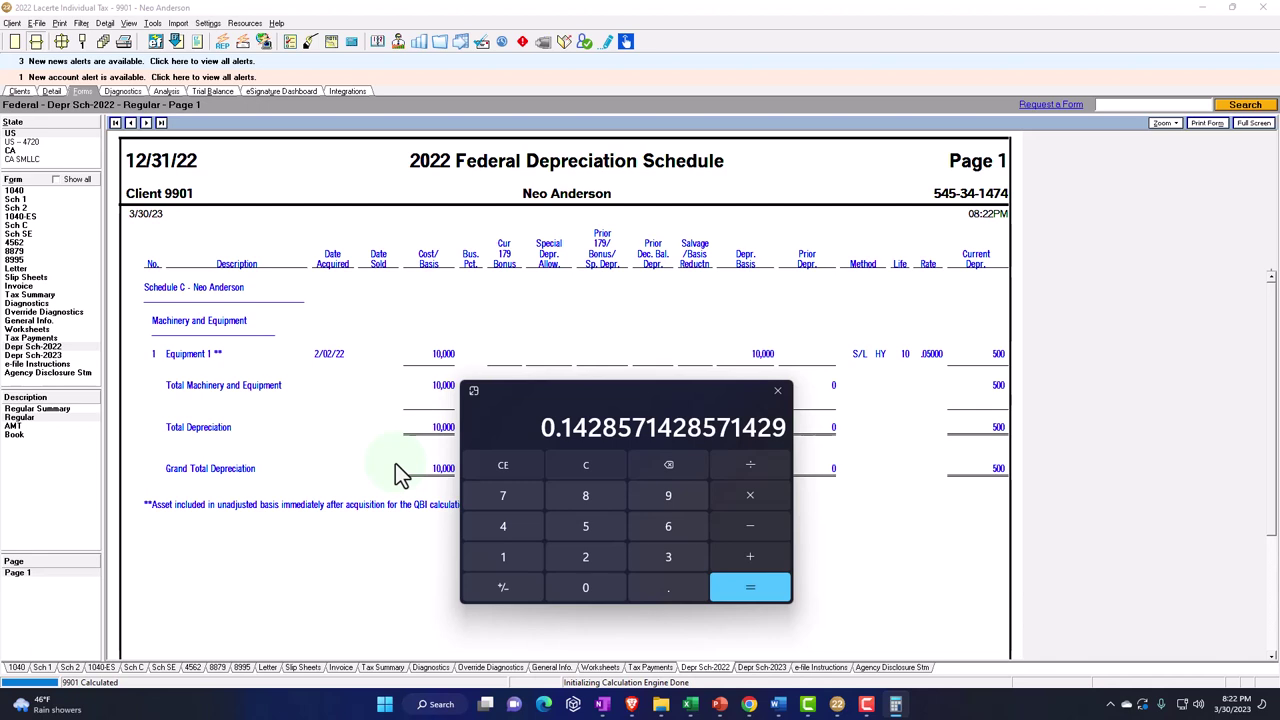
{"action": "type", "text": "2"}
{"action": "key", "text": "Return"}
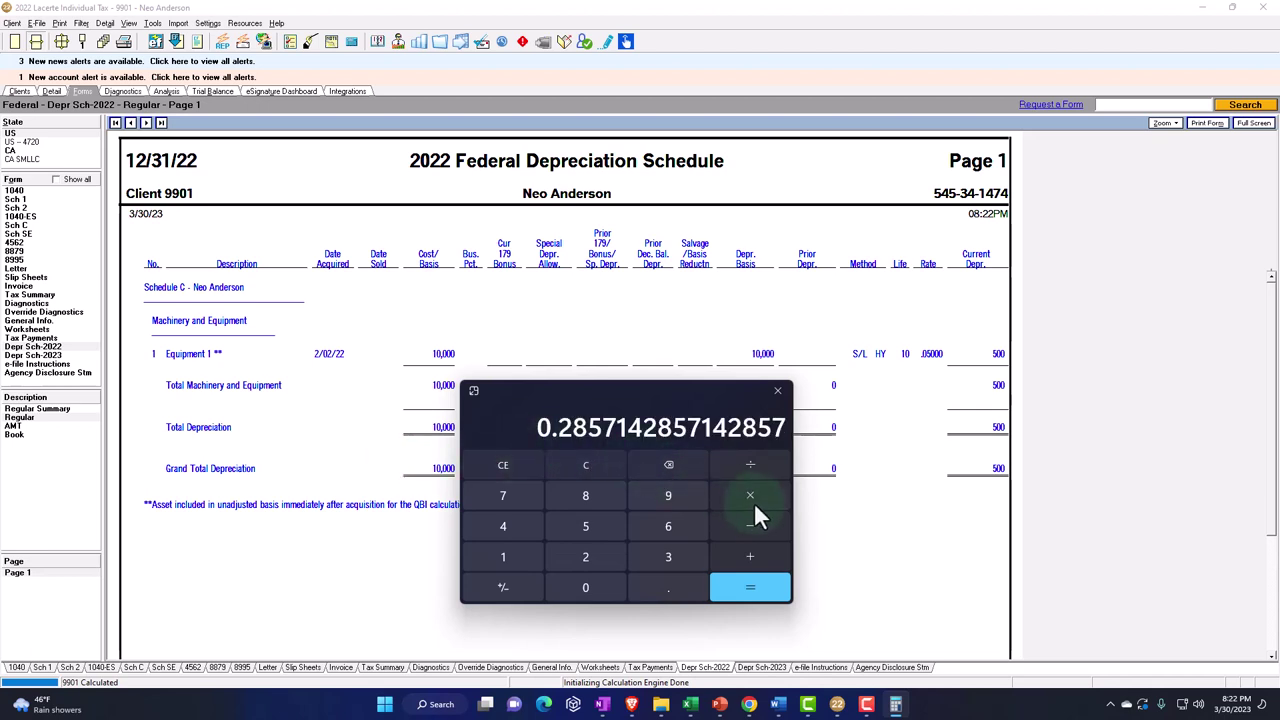
Multiply the double-declining rate by 10,000 and halve the result for the half-year convention.
{"action": "type", "text": "*10000"}
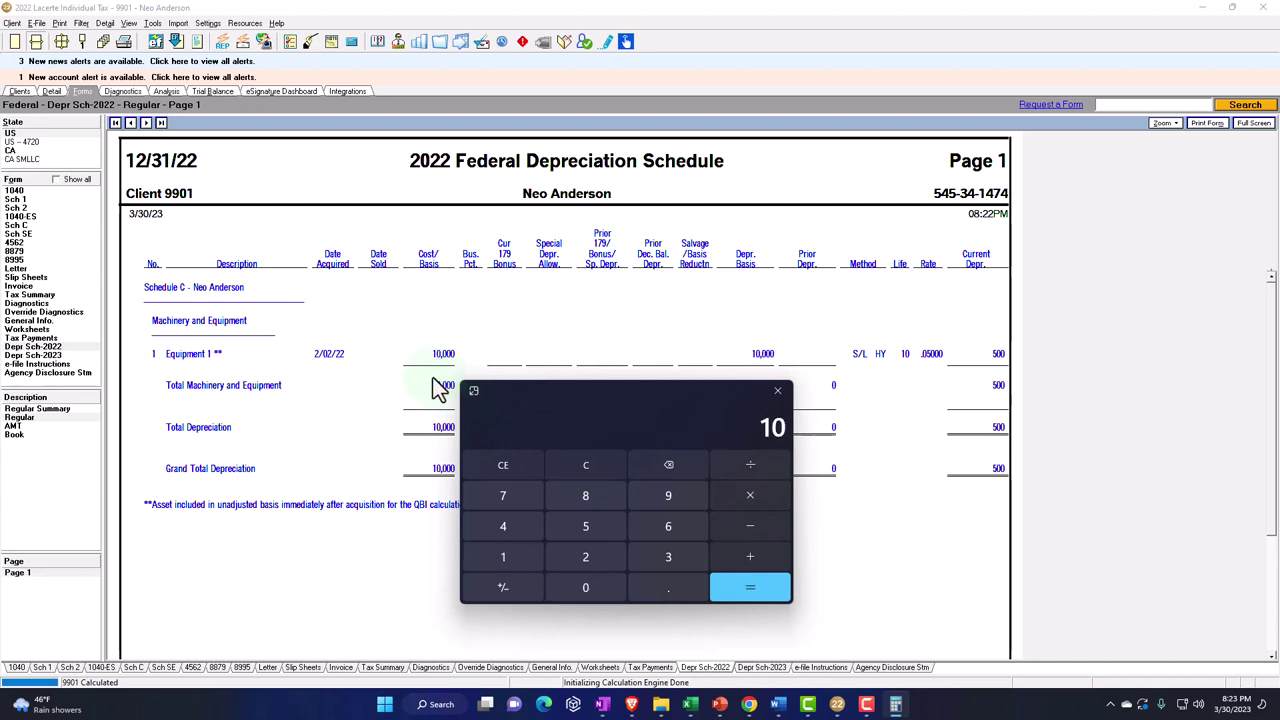
{"action": "key", "text": "Return"}
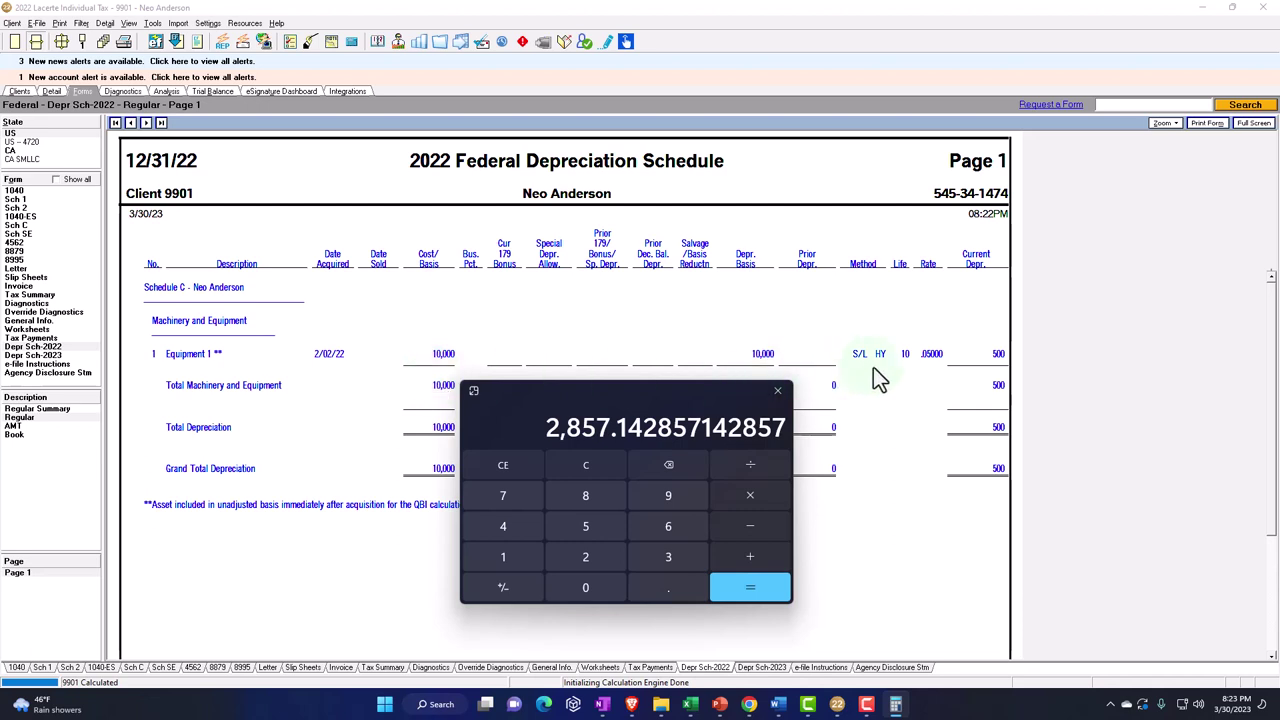
{"action": "type", "text": "2"}
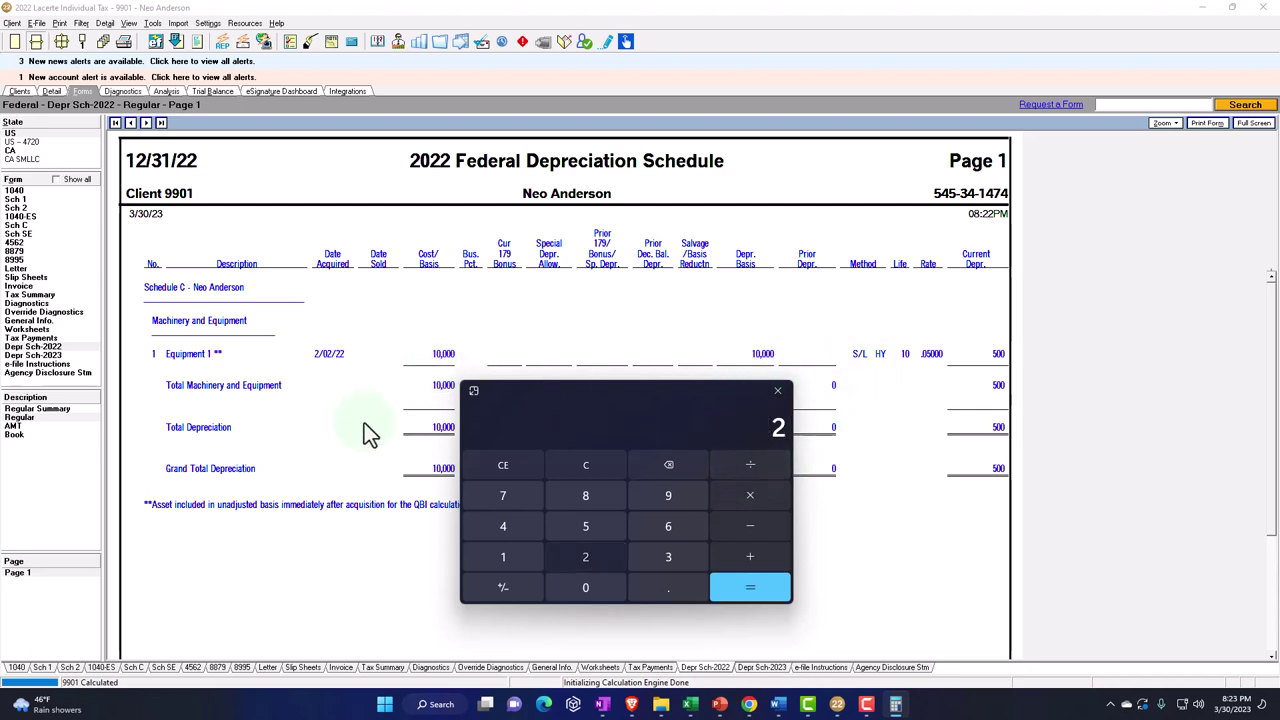
{"action": "key", "text": "Return"}
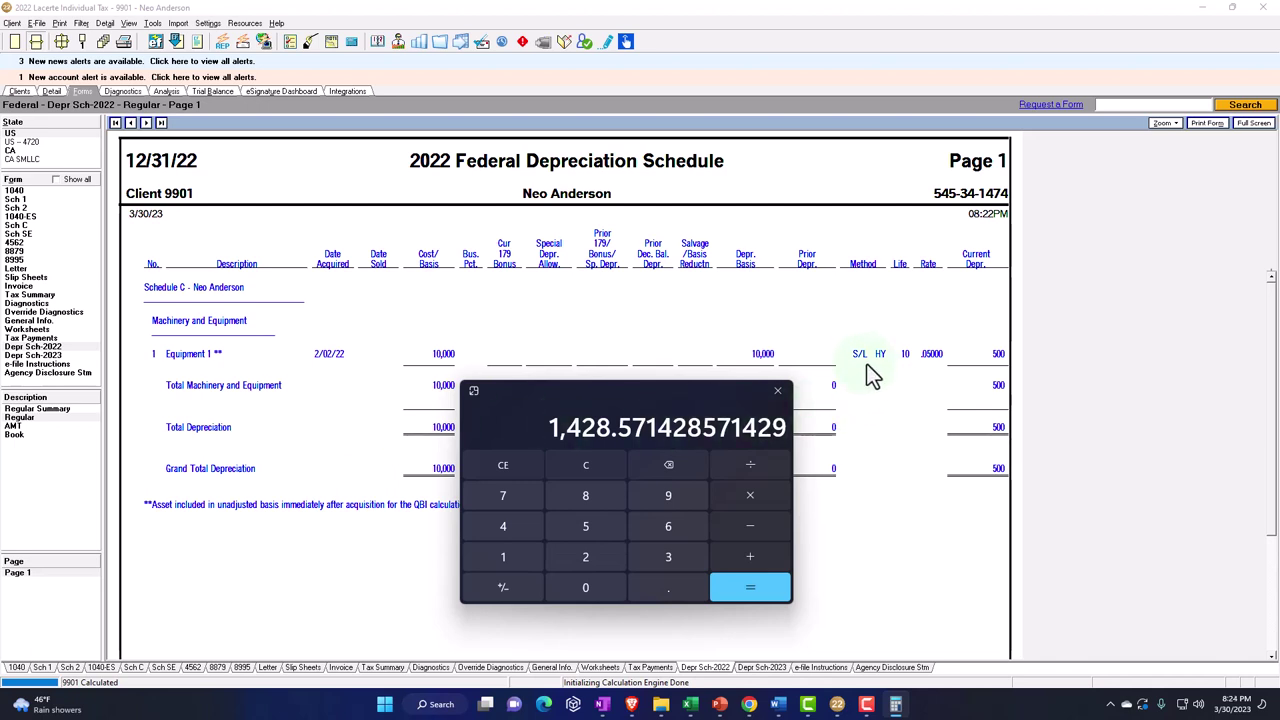
Set Equipment 1's depreciation method to 57, MACRS 7-year % Office Furniture & Fixtures, Other Prop, and display the 2022 depreciation schedule.
{"action": "left_click", "coordinate": [54, 93]}
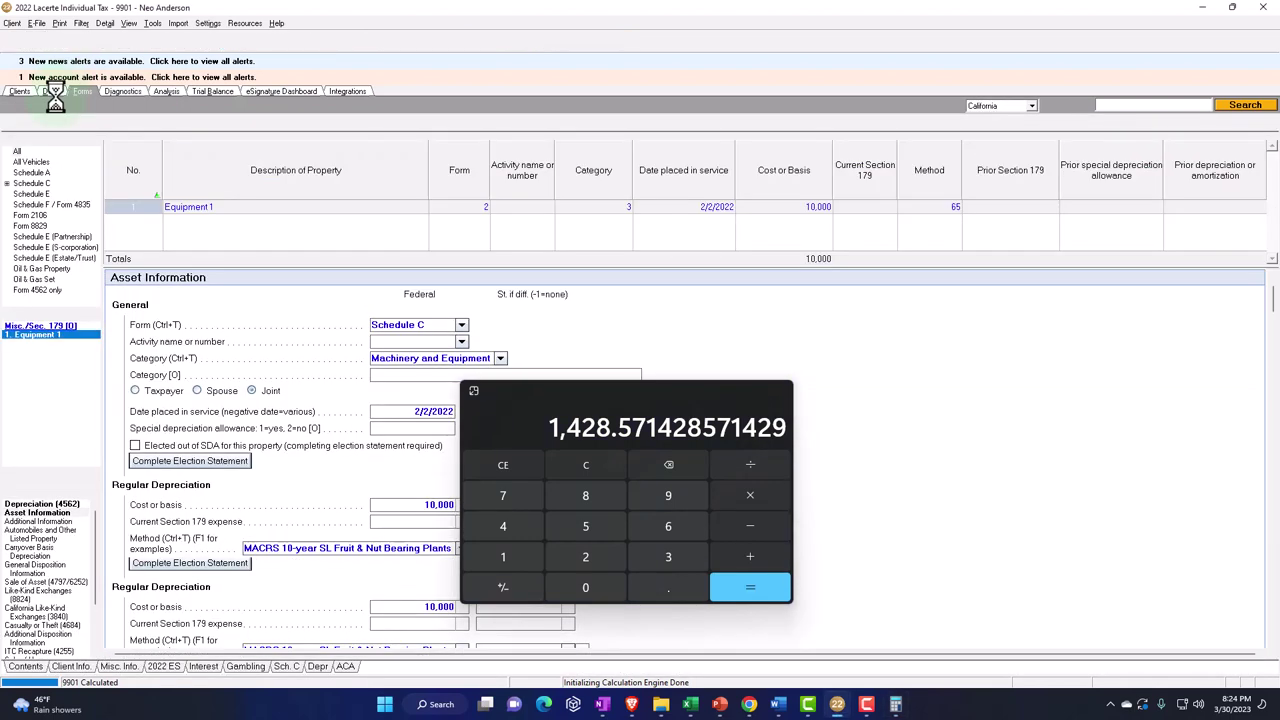
{"action": "left_click", "coordinate": [926, 208]}
{"action": "left_click", "coordinate": [955, 207]}
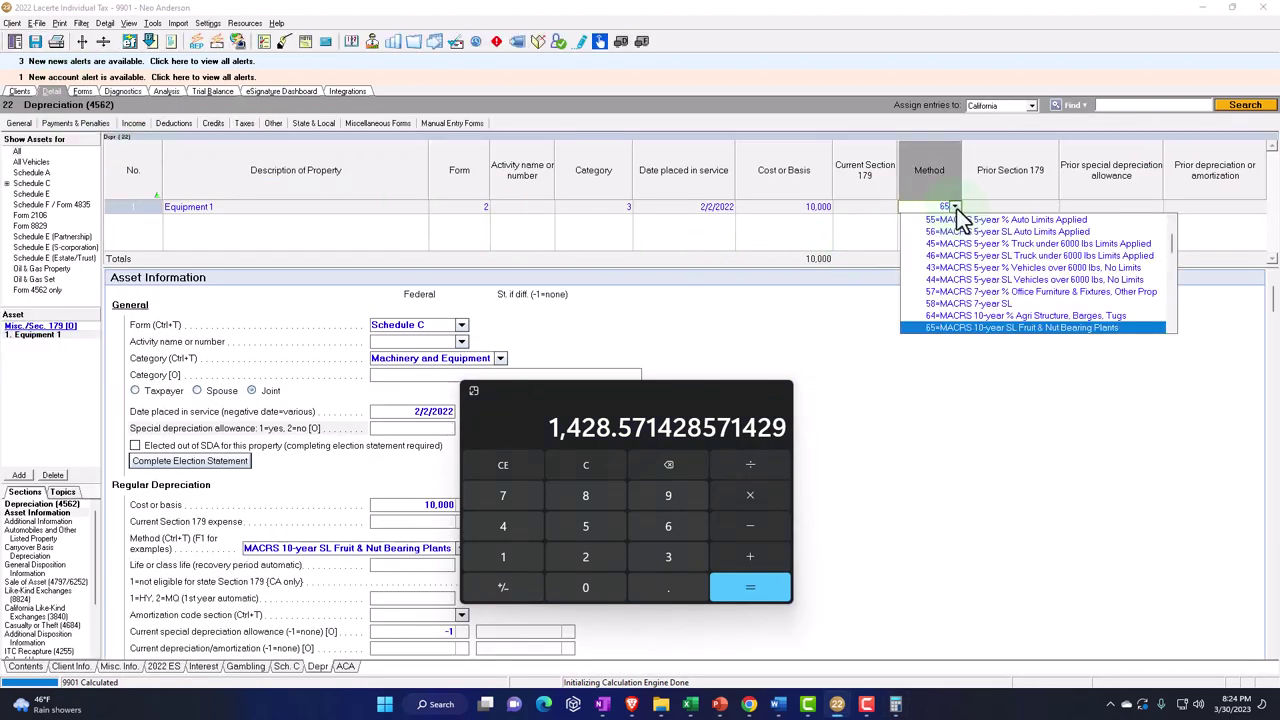
{"action": "scroll", "coordinate": [983, 270], "scroll_direction": "down", "scroll_amount": 1}
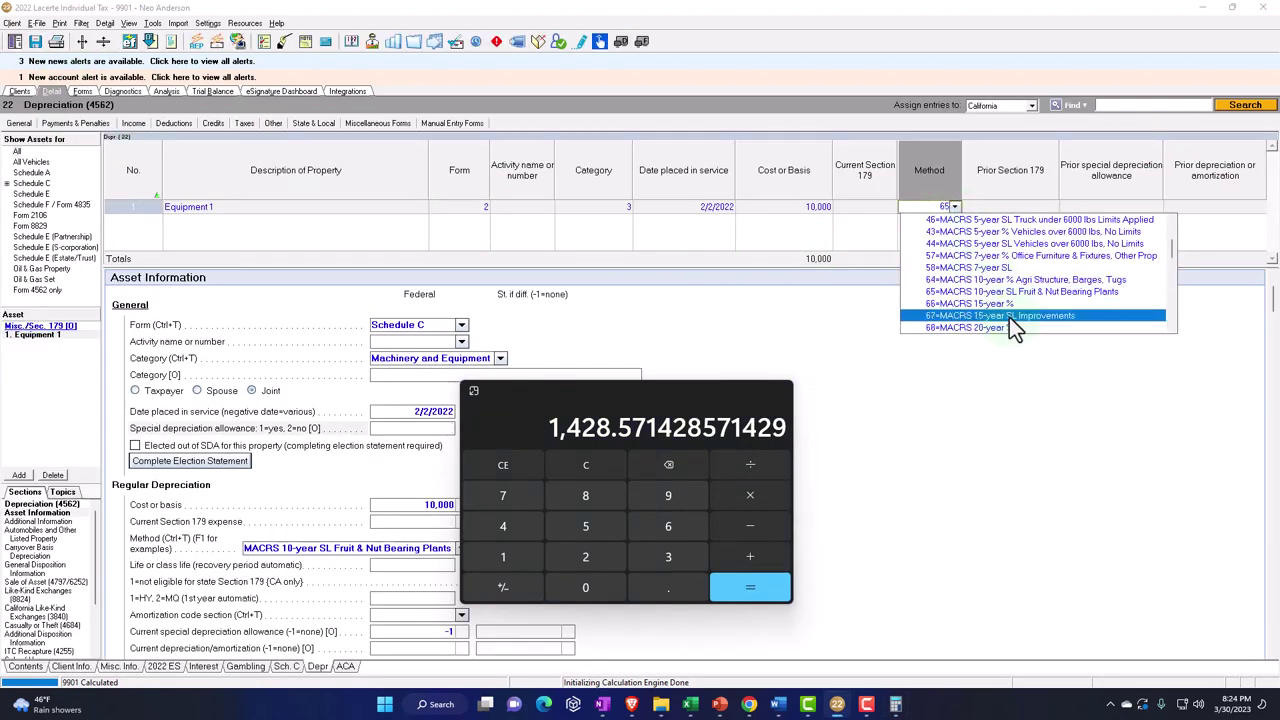
{"action": "left_click", "coordinate": [1033, 258]}
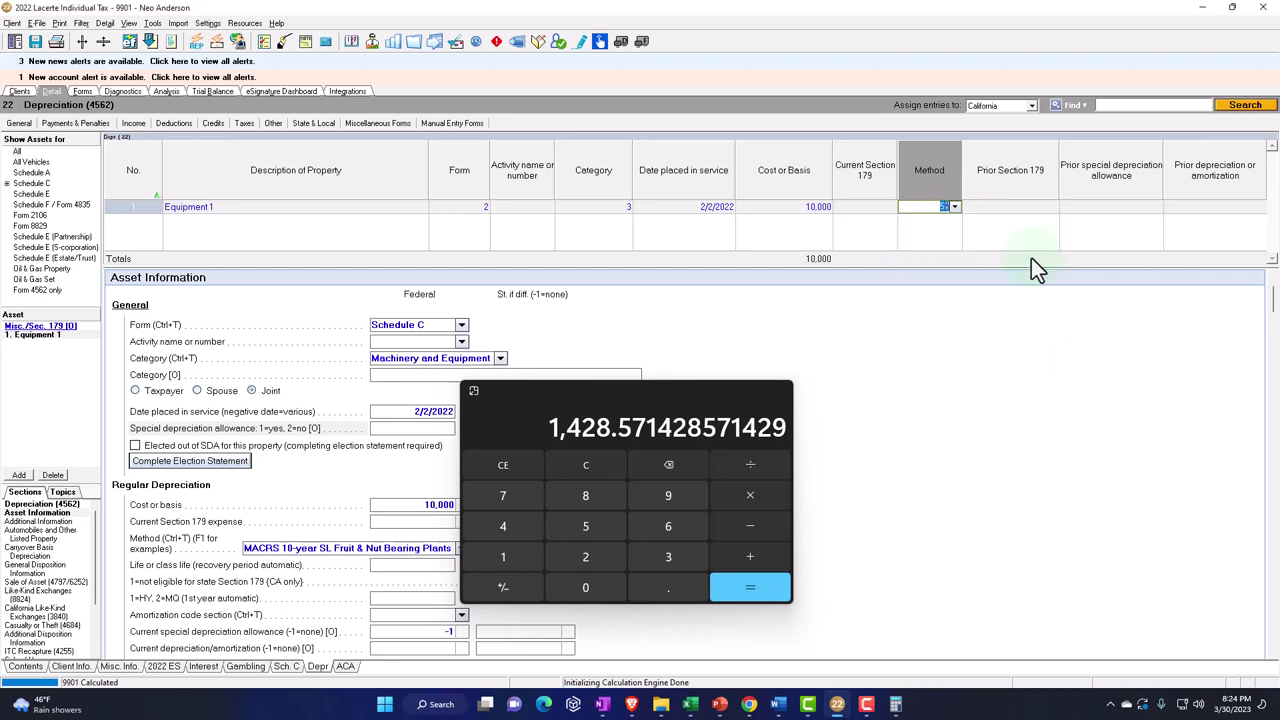
{"action": "left_click", "coordinate": [83, 92]}
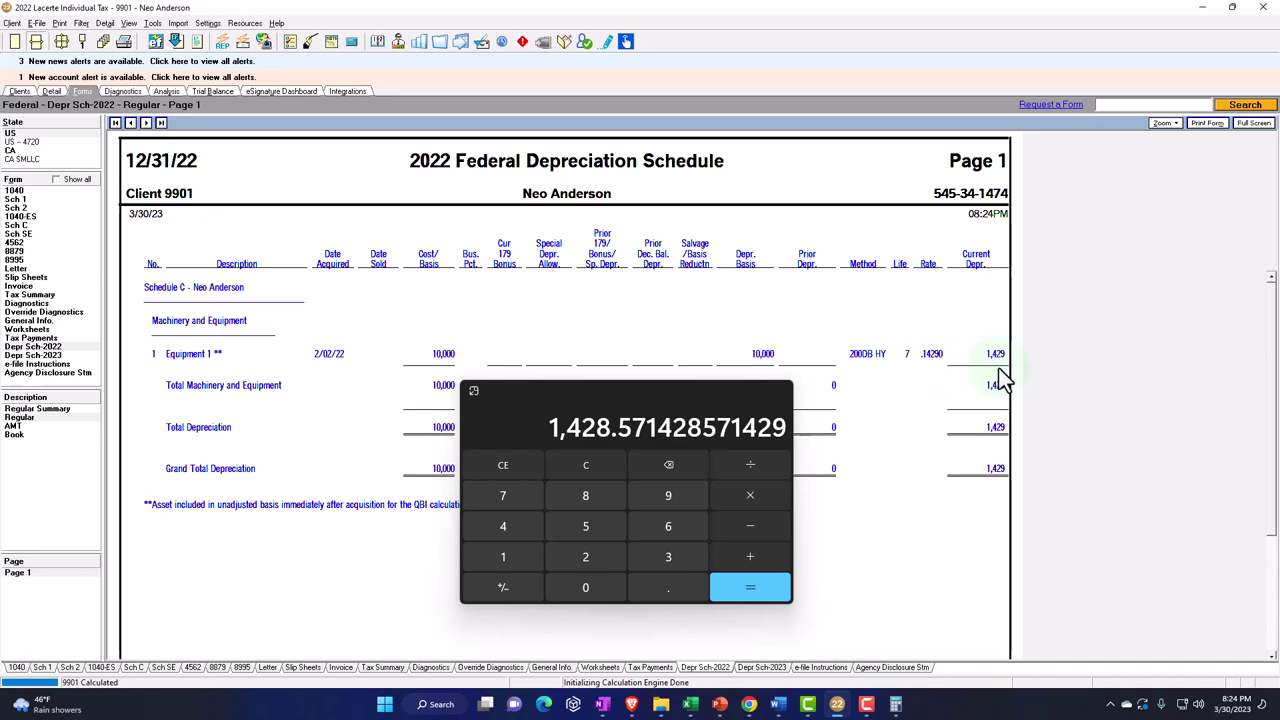
Change Equipment 1's depreciation method to 58, MACRS 7-year SL, and display the 2022 depreciation schedule.
{"action": "left_click", "coordinate": [51, 92]}
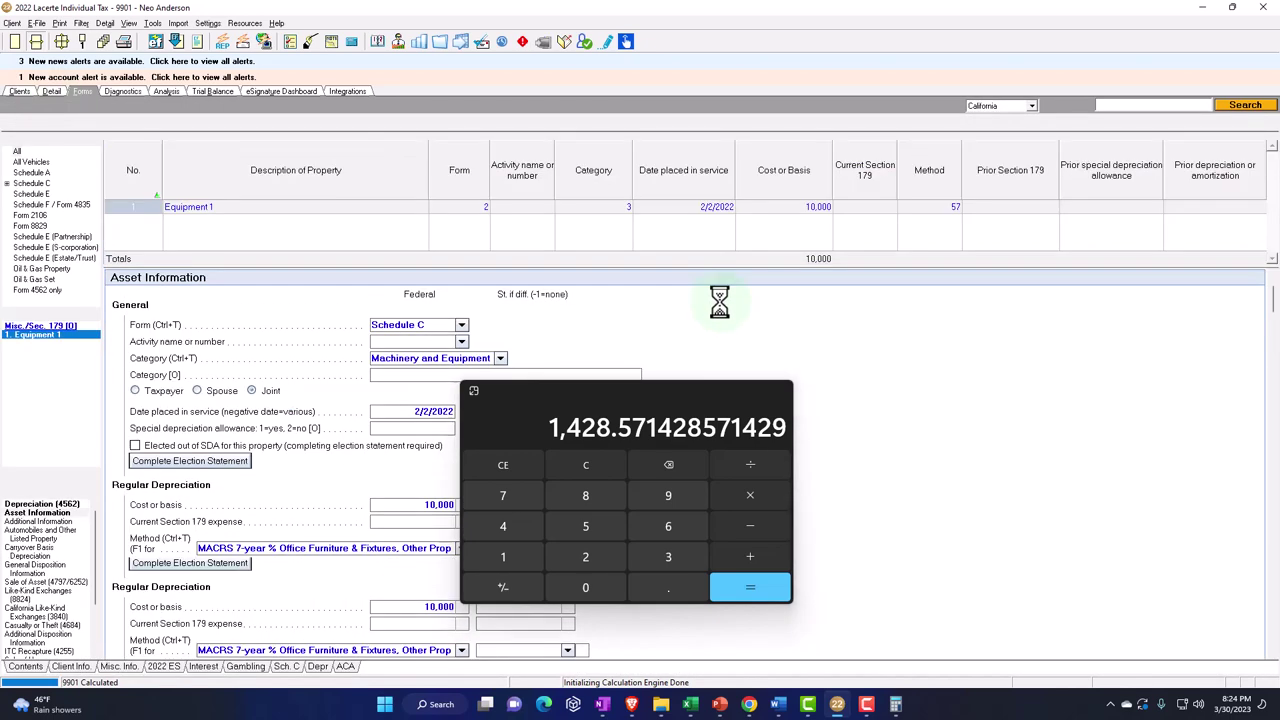
{"action": "left_click", "coordinate": [950, 208]}
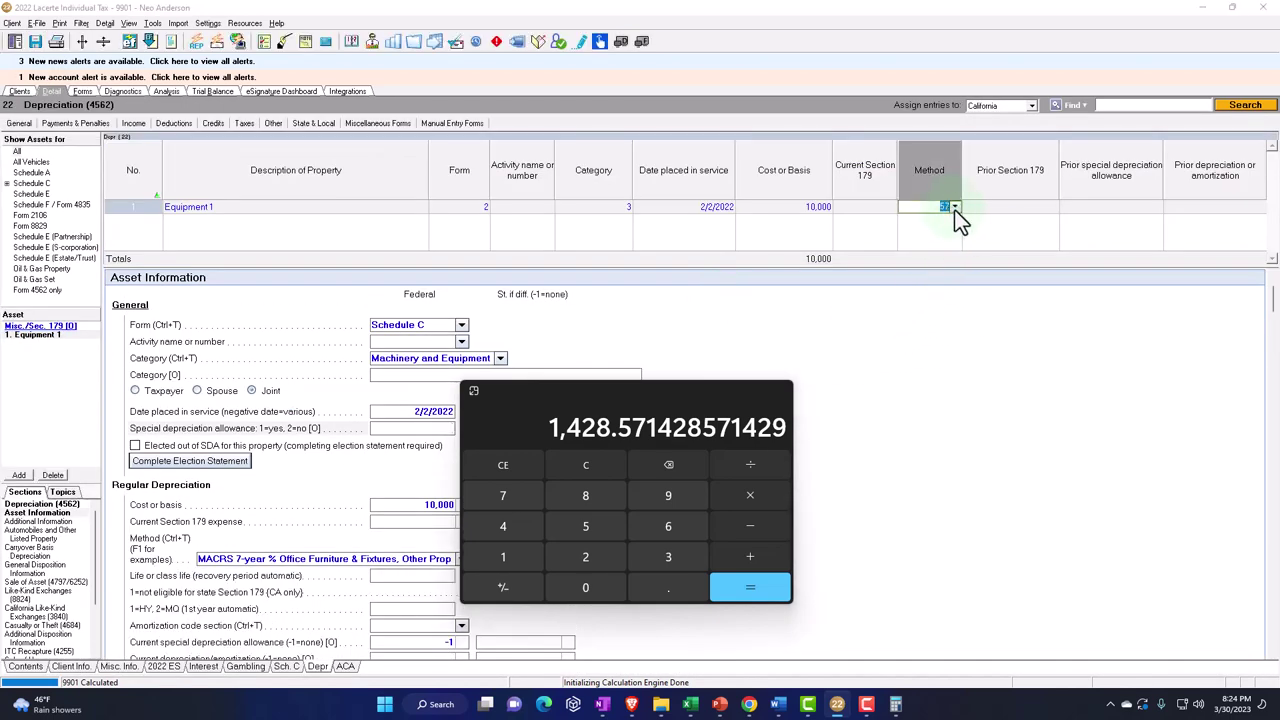
{"action": "left_click", "coordinate": [954, 207]}
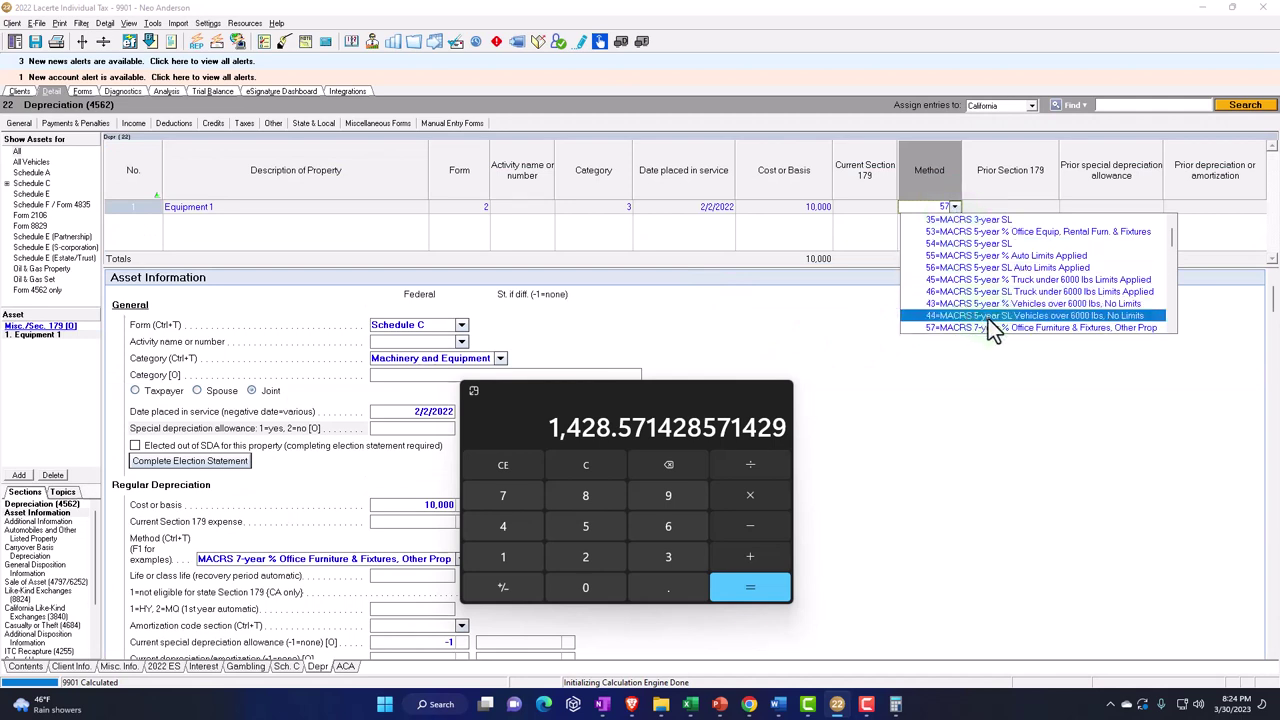
{"action": "scroll", "coordinate": [989, 315], "scroll_direction": "down", "scroll_amount": 1}
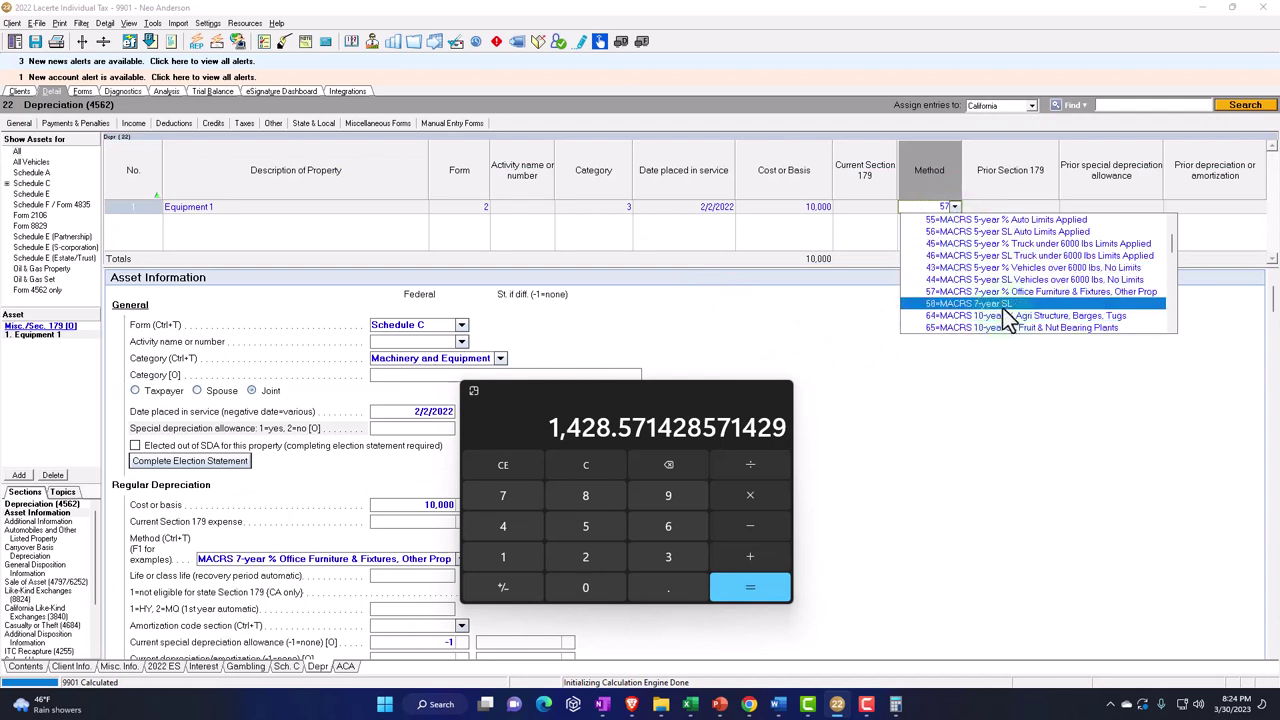
{"action": "left_click", "coordinate": [1002, 304]}
{"action": "left_click", "coordinate": [82, 92]}
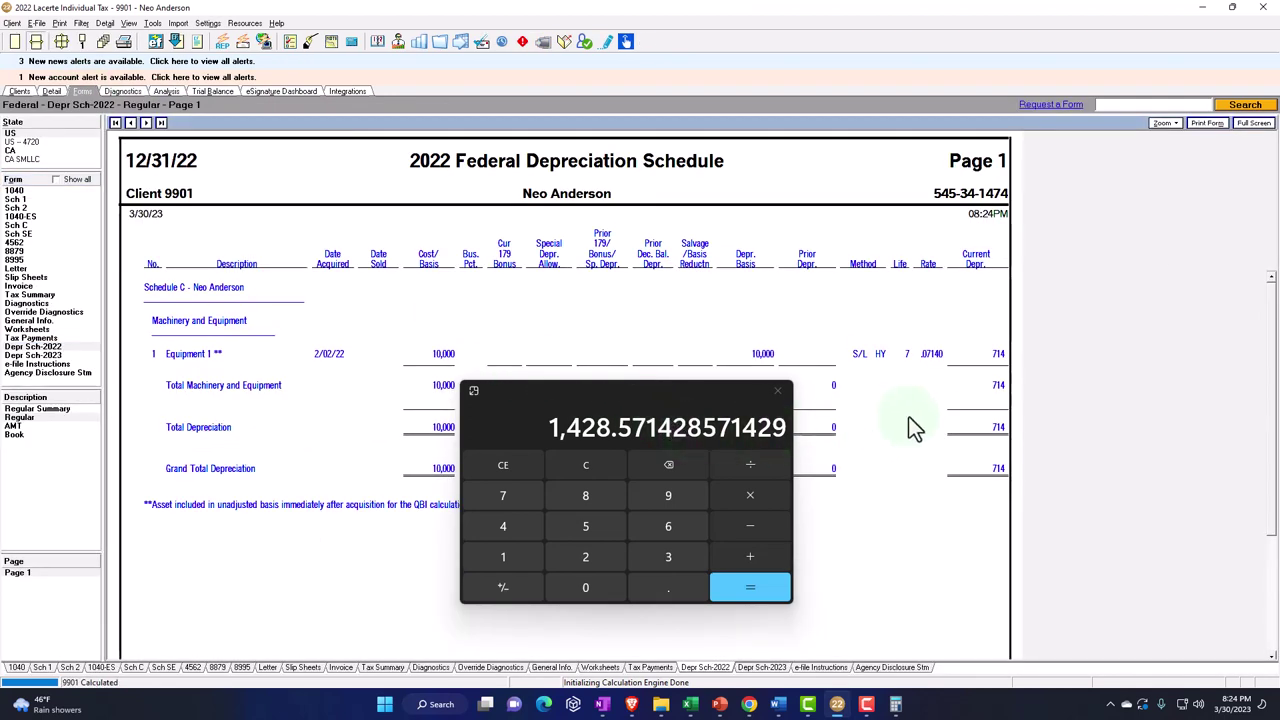
Clear the calculator, divide 10,000 by 7 and halve the result to check the first-year straight-line depreciation.
{"action": "left_click", "coordinate": [608, 463]}
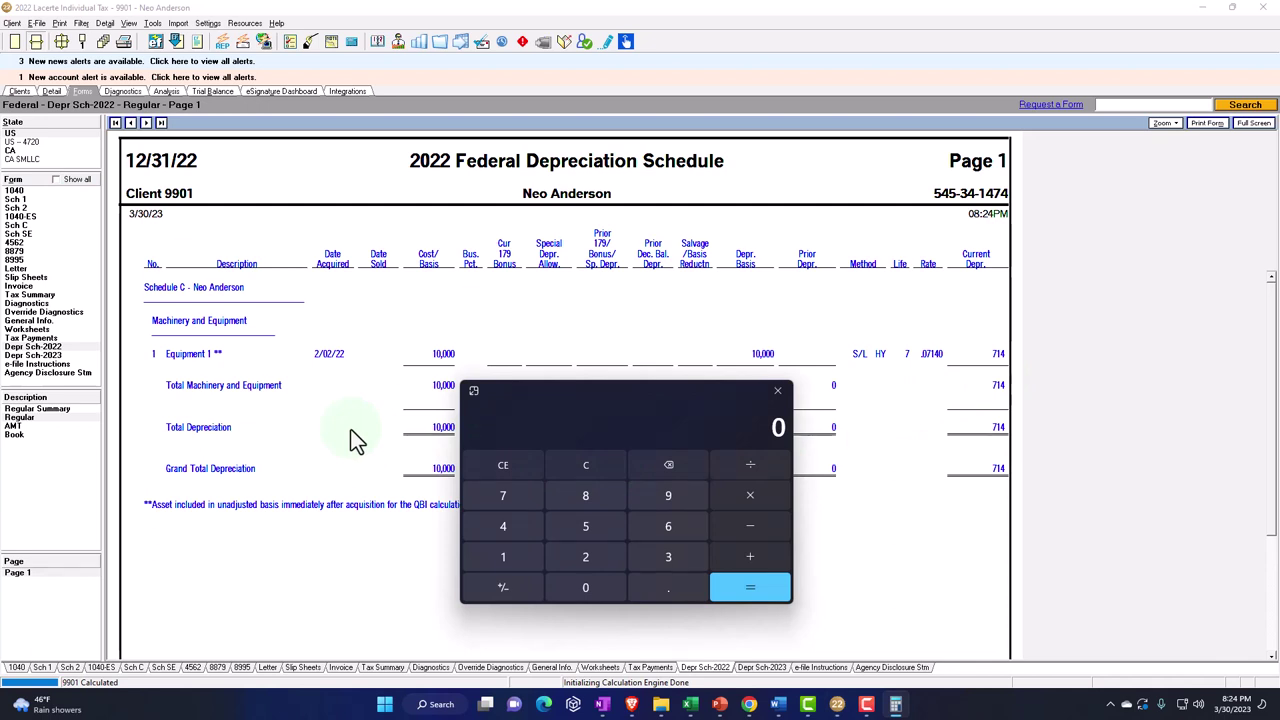
{"action": "type", "text": "000"}
{"action": "key", "text": "Escape"}
{"action": "type", "text": "7"}
{"action": "key", "text": "Return"}
{"action": "type", "text": "/2"}
{"action": "key", "text": "Return"}
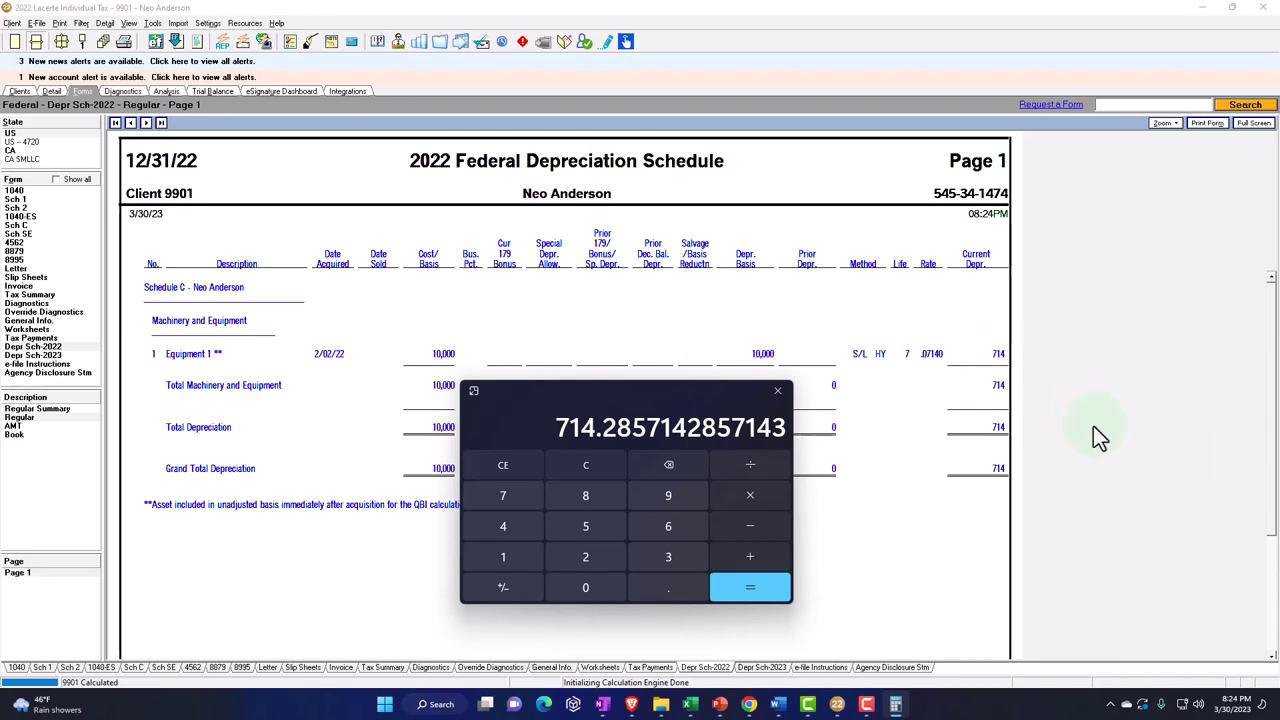
Following the PowerPoint example, set Equipment 1's cost to 39,000 and current Section 179 expense to 24,000 in Lacerte, and display the depreciation schedule.
{"action": "key", "text": "alt+Tab"}
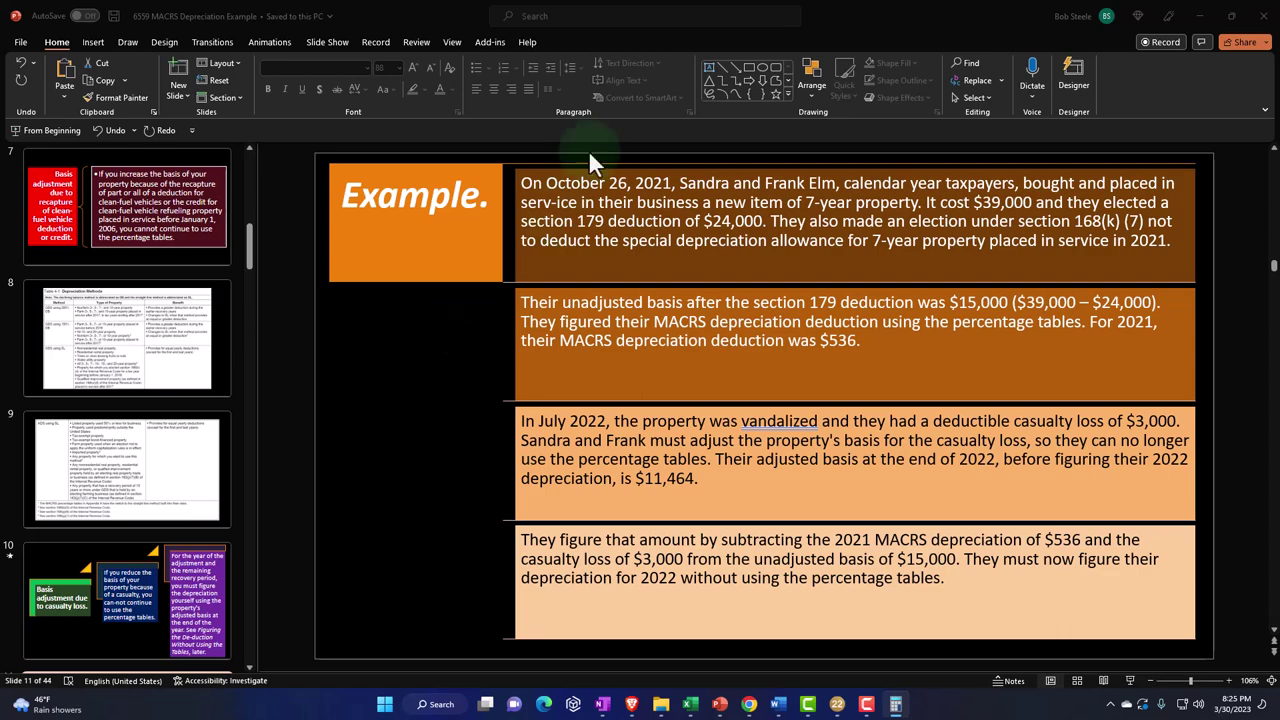
{"action": "left_click", "coordinate": [720, 704]}
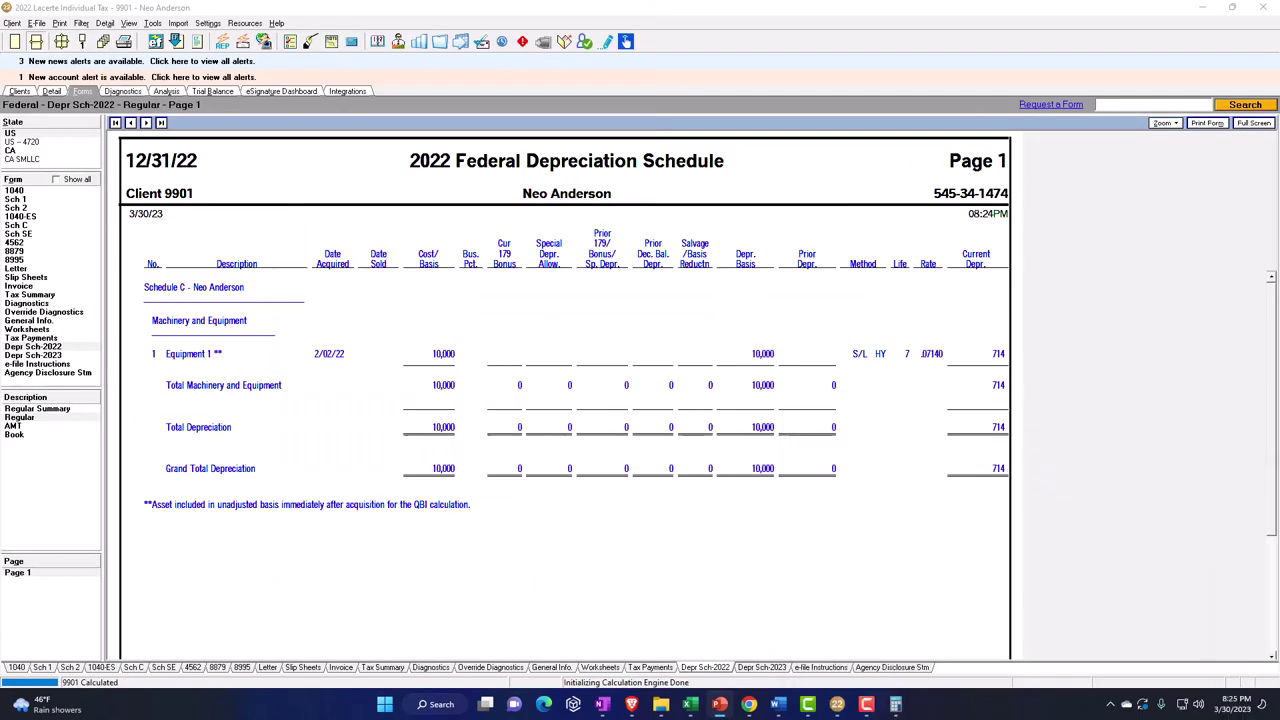
{"action": "left_click", "coordinate": [51, 91]}
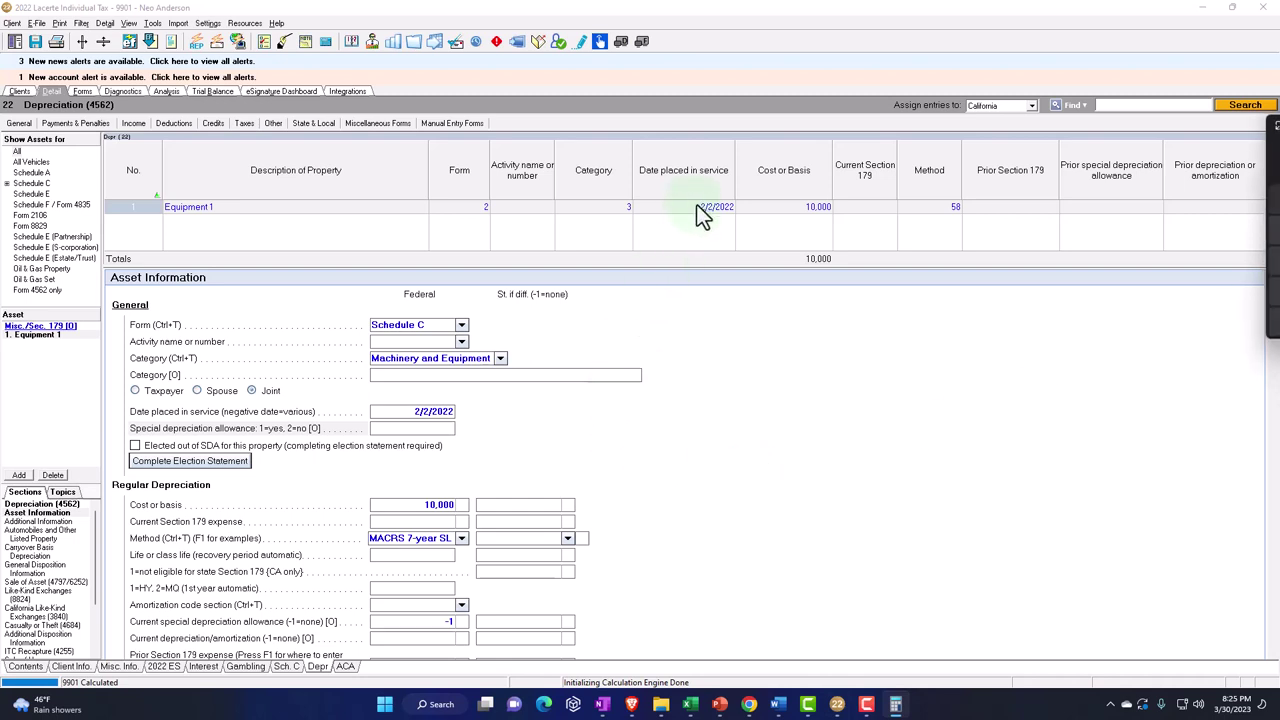
{"action": "left_click", "coordinate": [784, 210]}
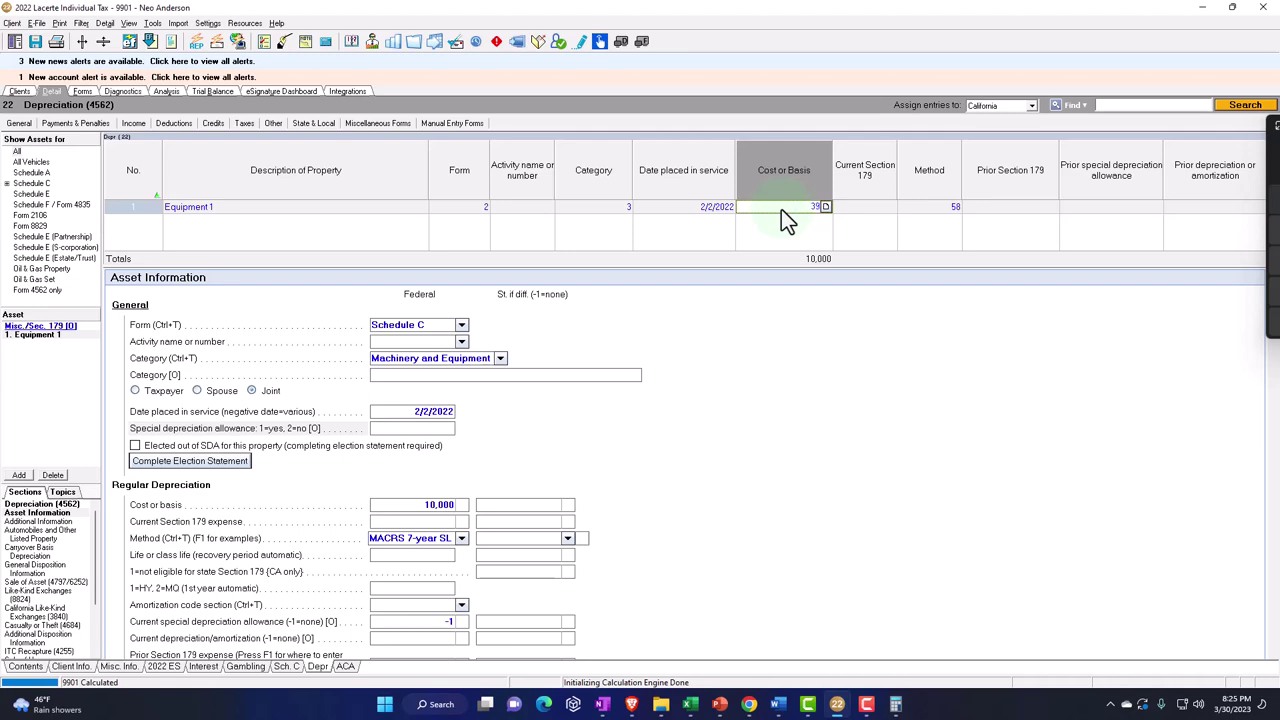
{"action": "type", "text": "39,000"}
{"action": "key", "text": "Tab"}
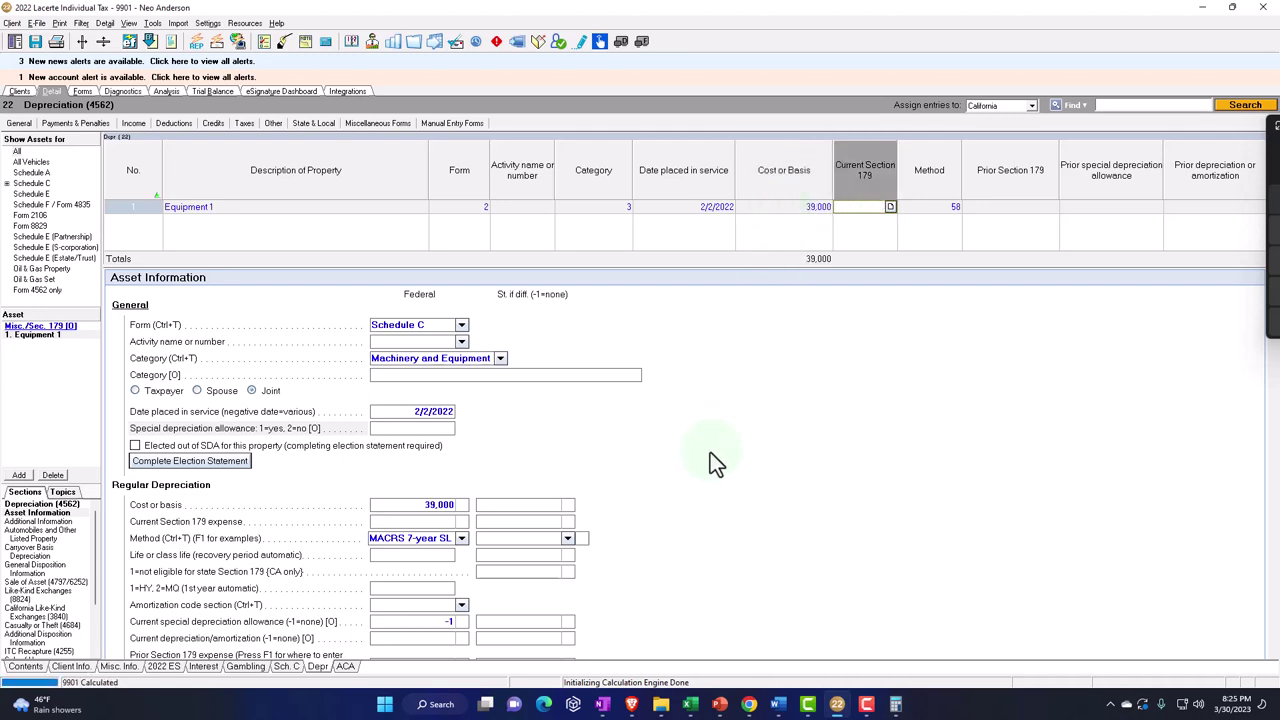
{"action": "key", "text": "ctrl+f"}
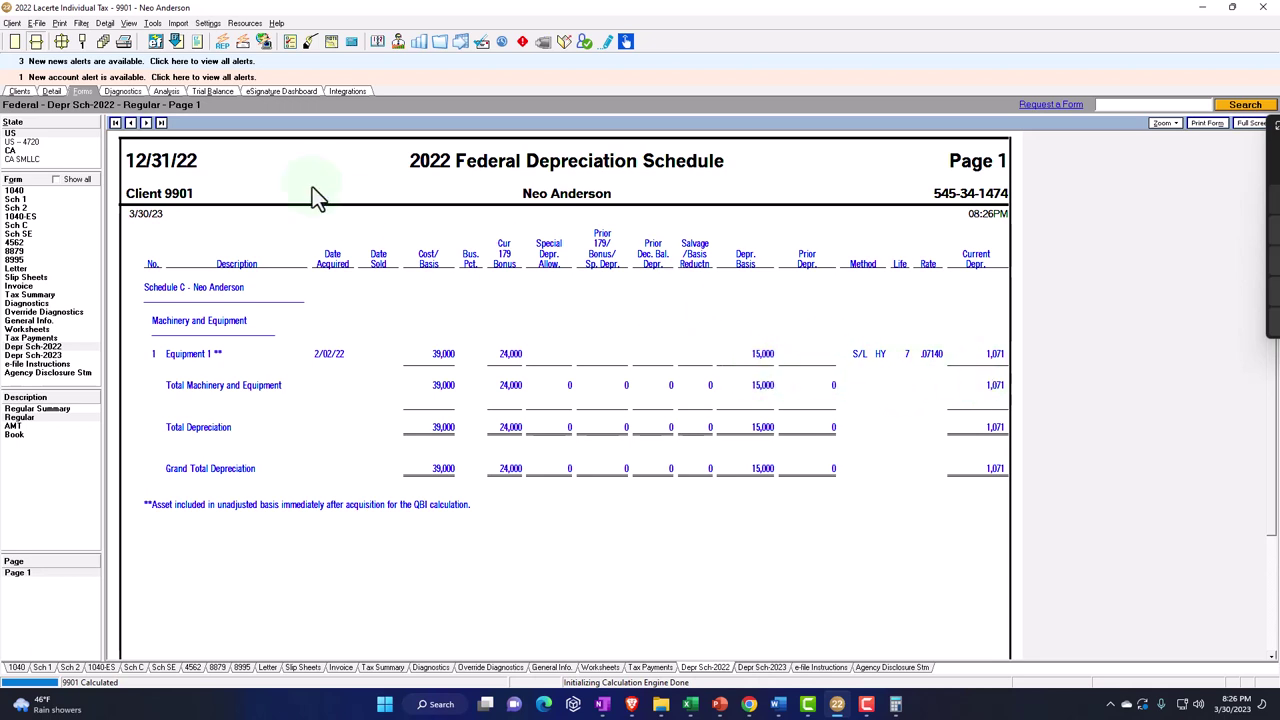
Switch Equipment 1 back to method 57, MACRS 7-year % Office Furniture & Fixtures, Other Prop, and display the recalculated 2022 depreciation schedule.
{"action": "left_click", "coordinate": [51, 91]}
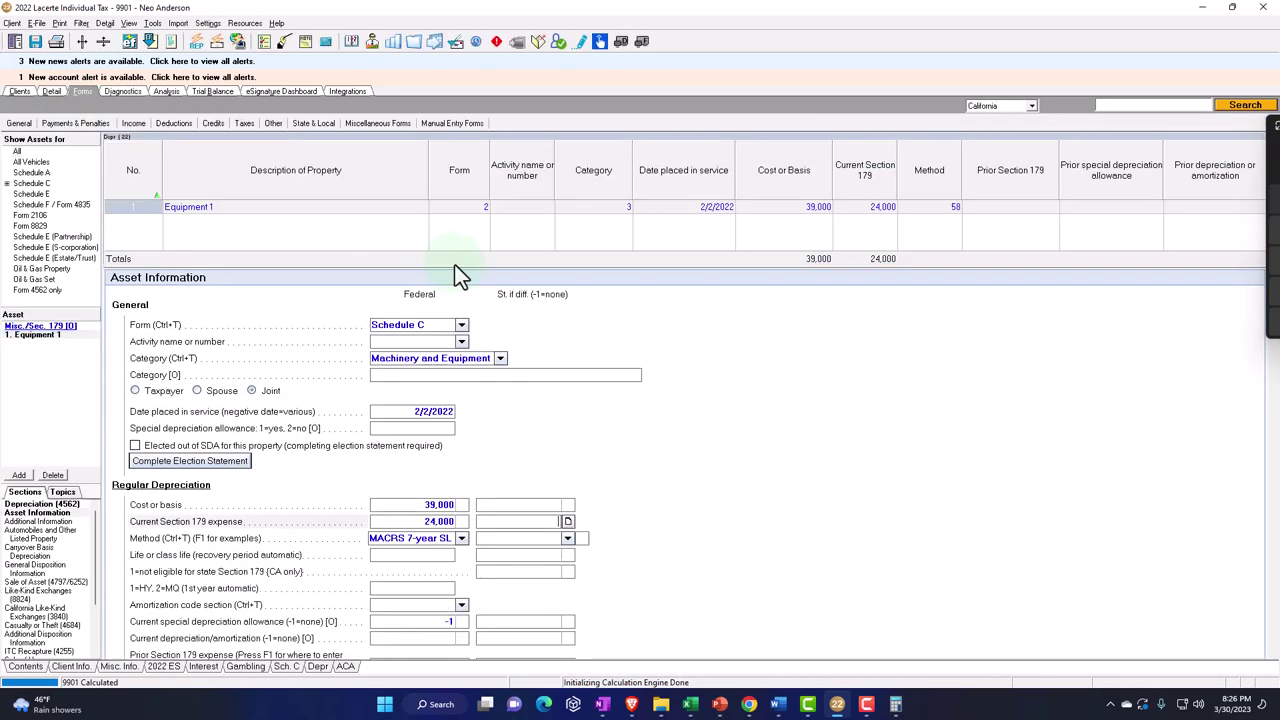
{"action": "left_click", "coordinate": [945, 220]}
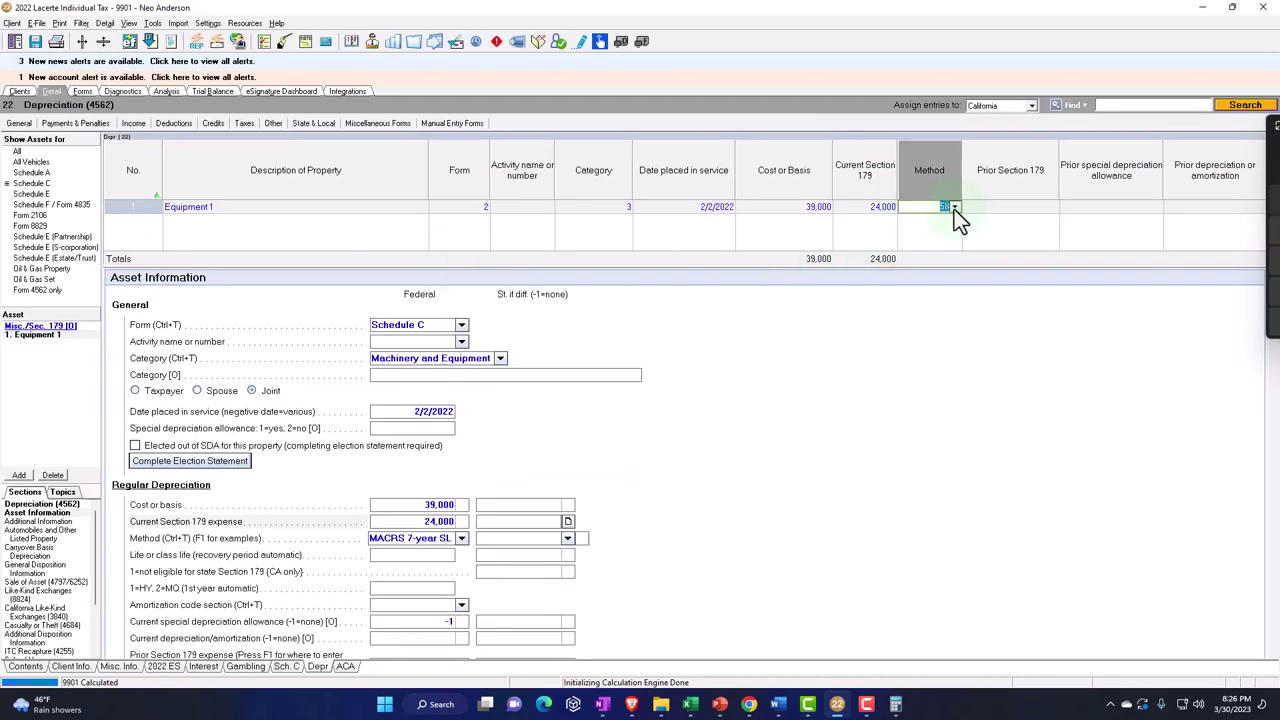
{"action": "left_click", "coordinate": [954, 207]}
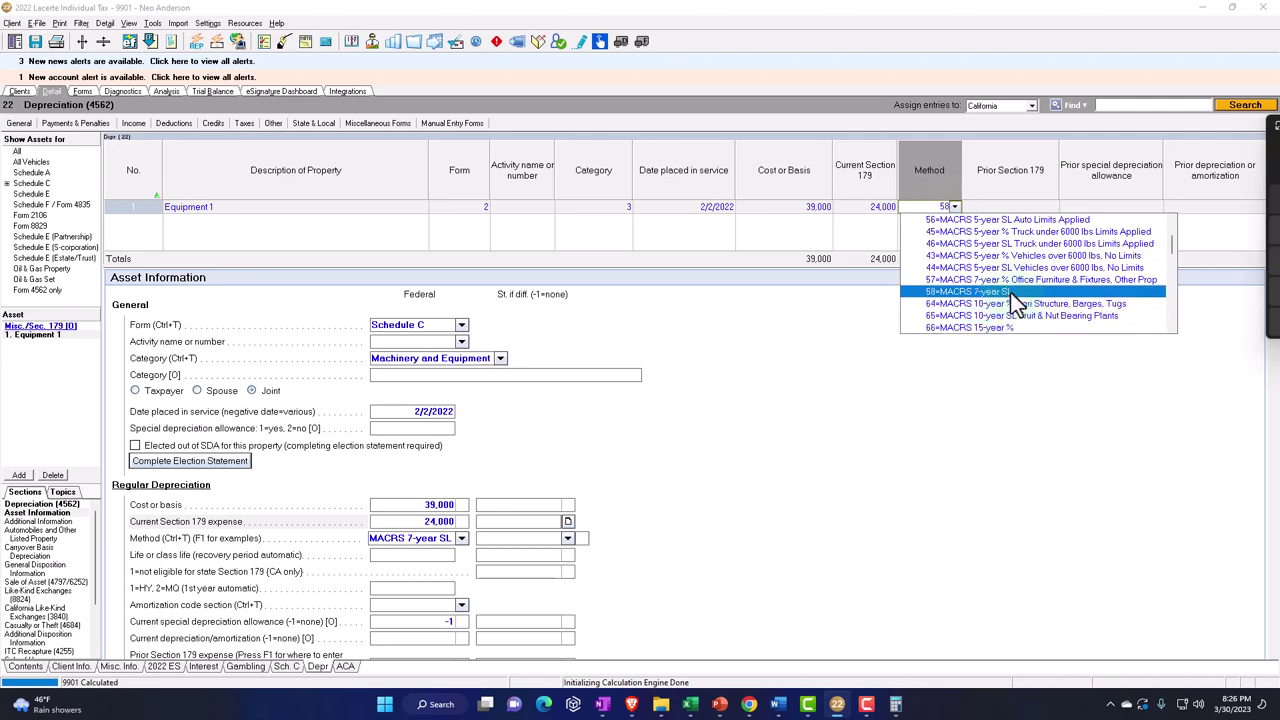
{"action": "left_click", "coordinate": [1032, 281]}
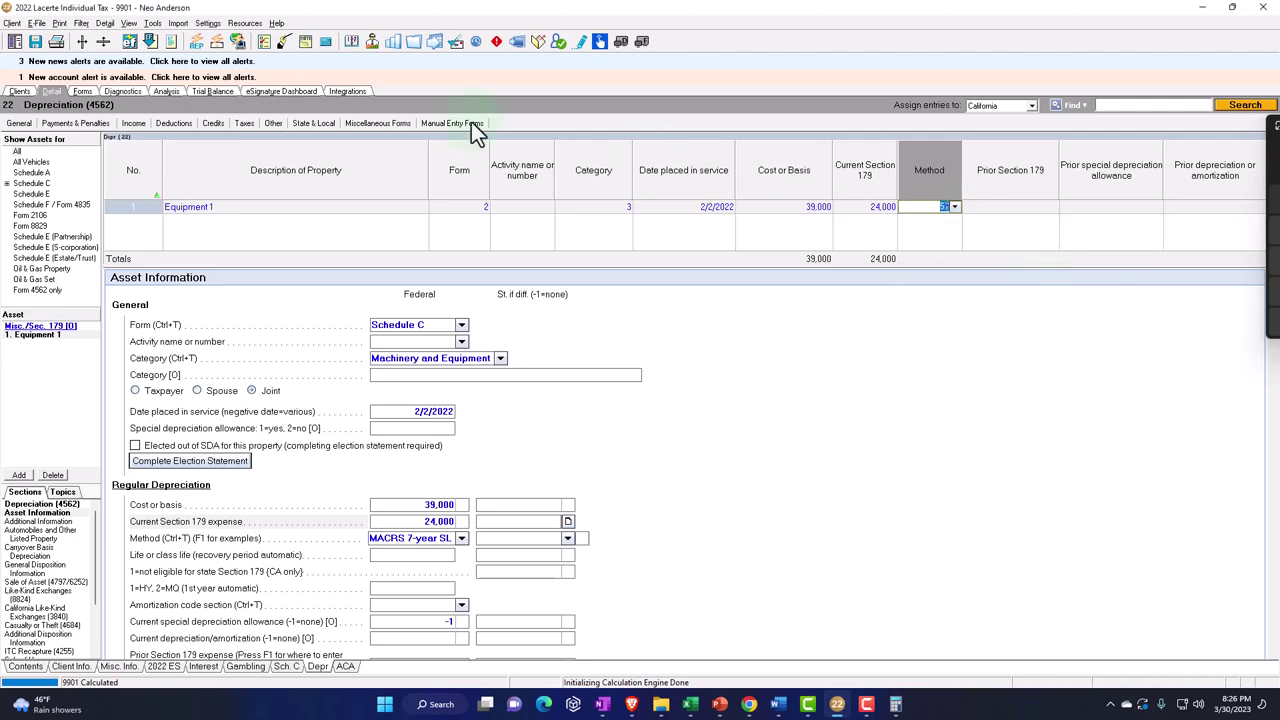
{"action": "left_click", "coordinate": [84, 92]}
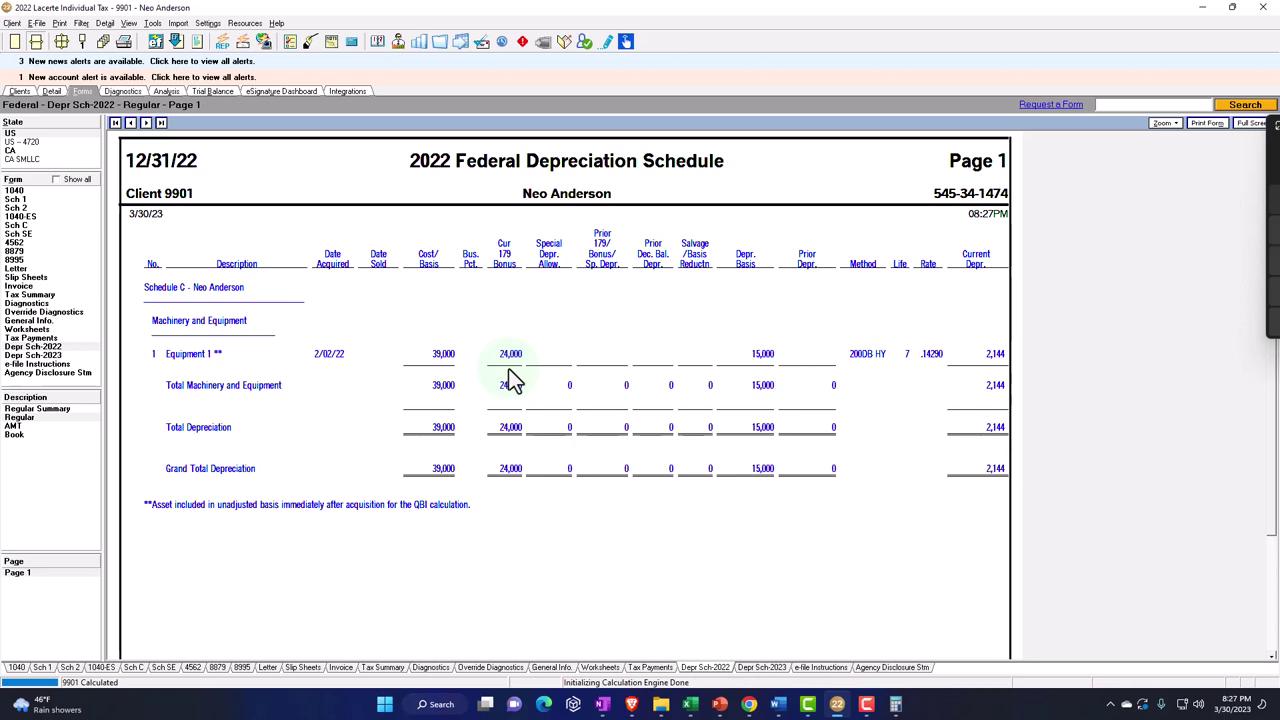
Examine the depreciation and section 179 deduction on Schedule C line 13, and return to the regular 2022 depreciation schedule.
{"action": "left_click", "coordinate": [32, 225]}
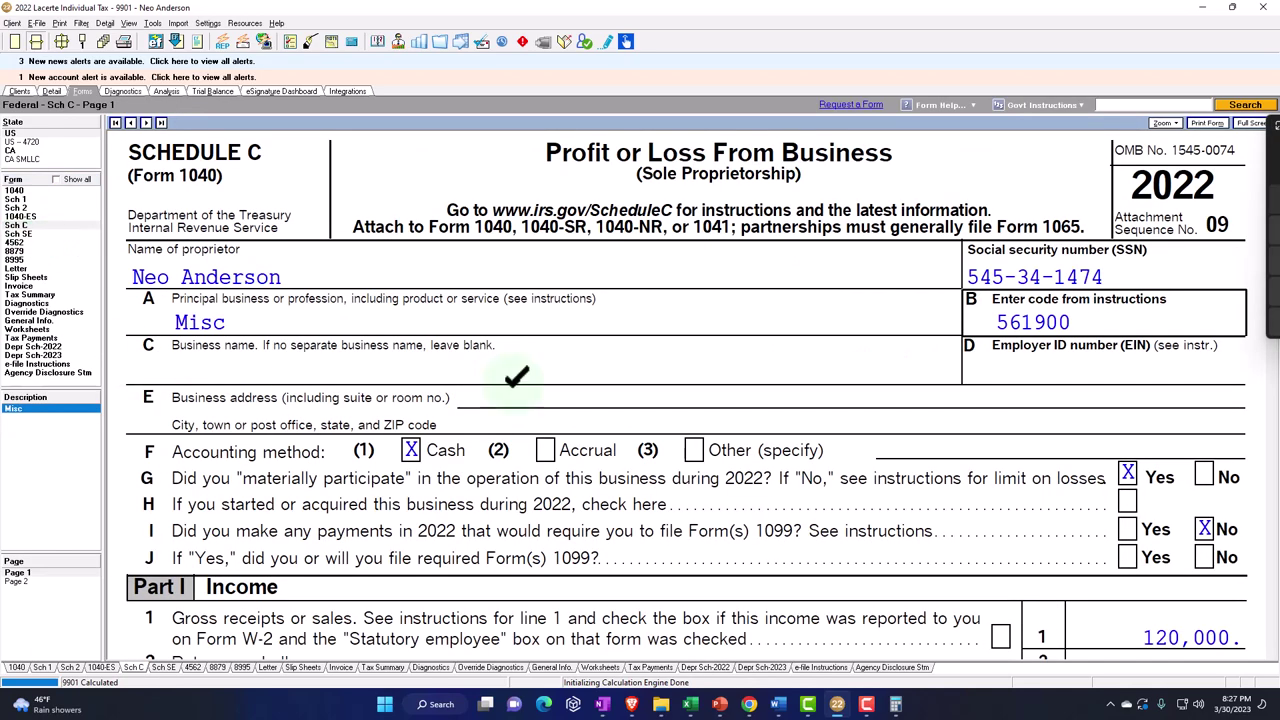
{"action": "scroll", "coordinate": [572, 410], "scroll_direction": "down", "scroll_amount": 5}
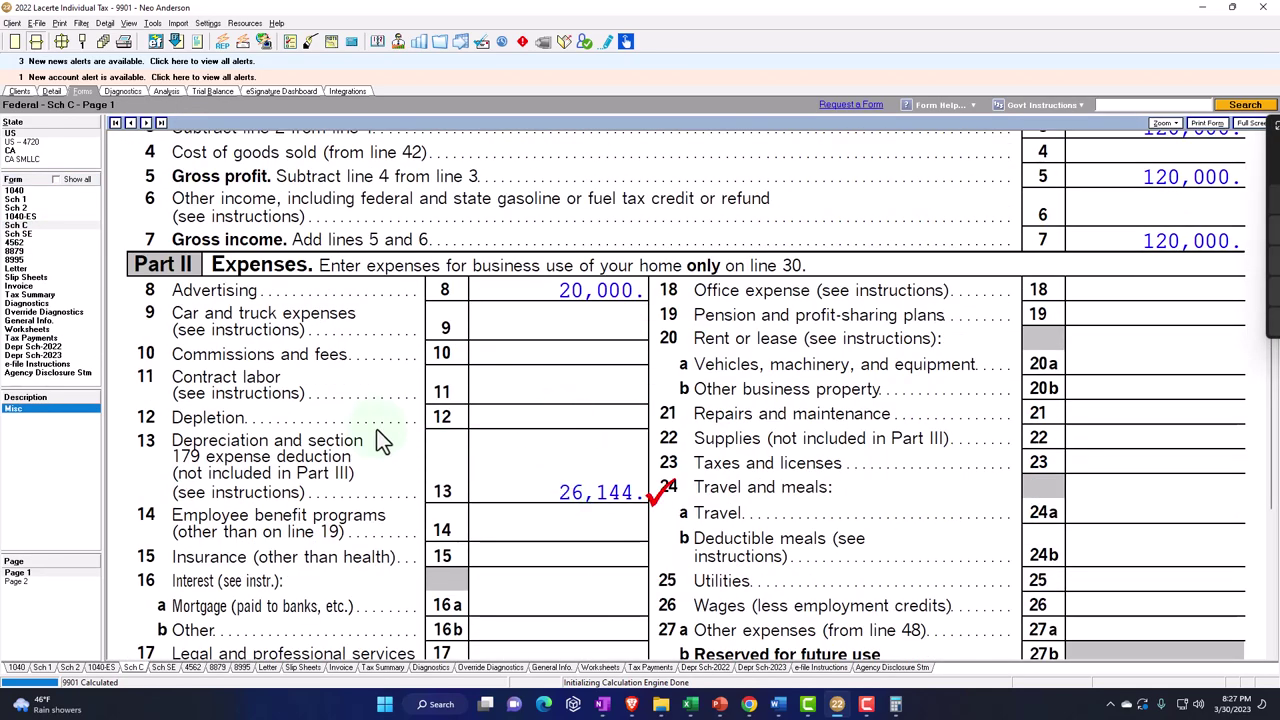
{"action": "left_click", "coordinate": [70, 347]}
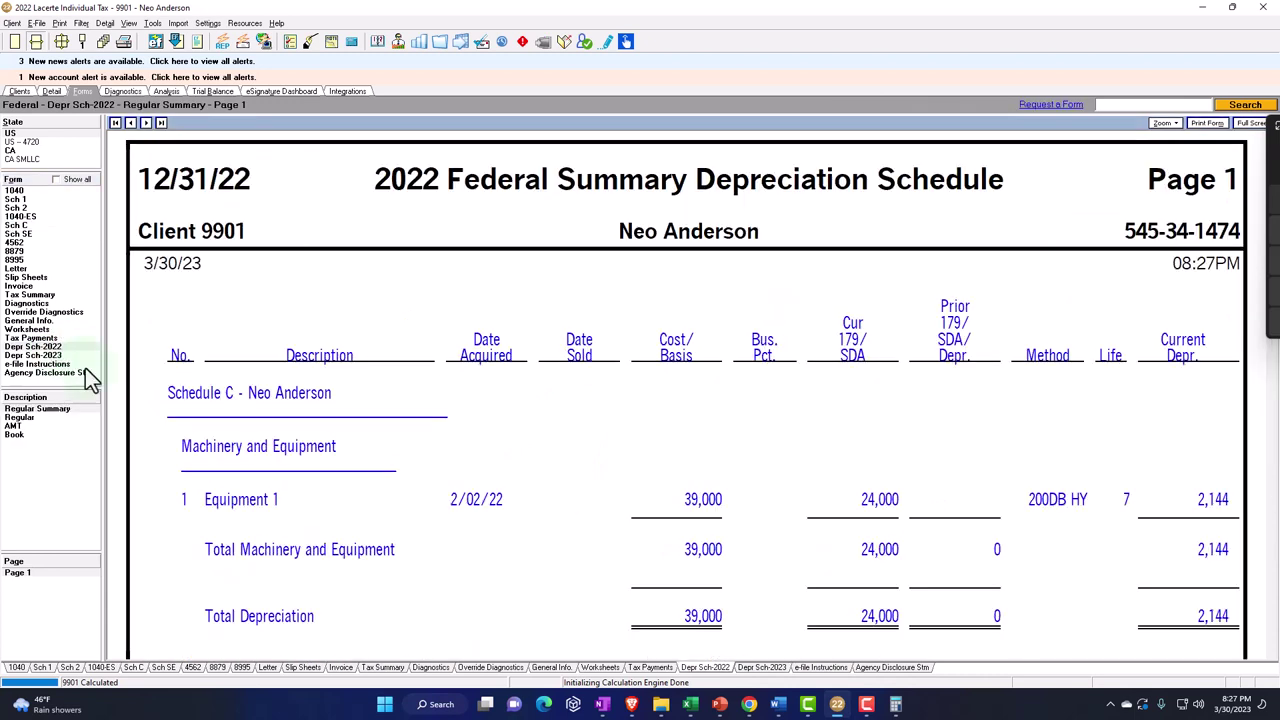
{"action": "left_click", "coordinate": [24, 418]}
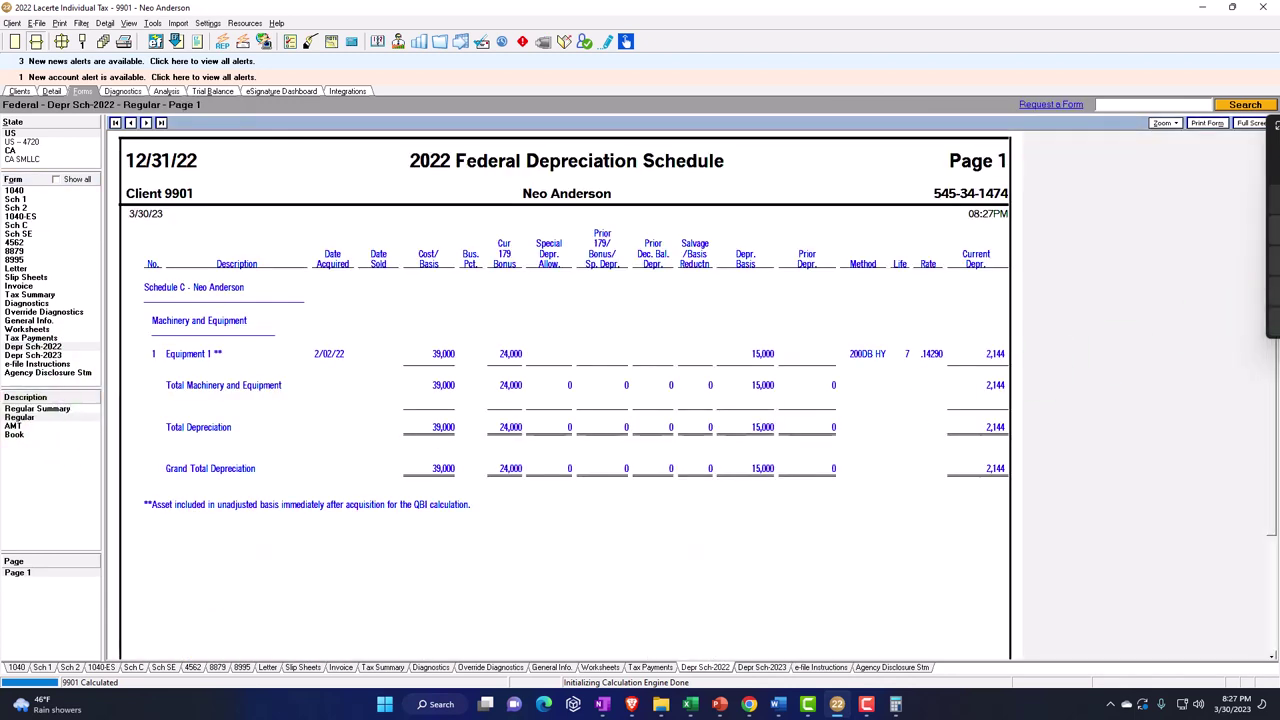
Bring up the calculator and add the 24,000 Section 179 expense and the 2,144 current depreciation.
{"action": "left_click", "coordinate": [895, 704]}
{"action": "left_click", "coordinate": [783, 466]}
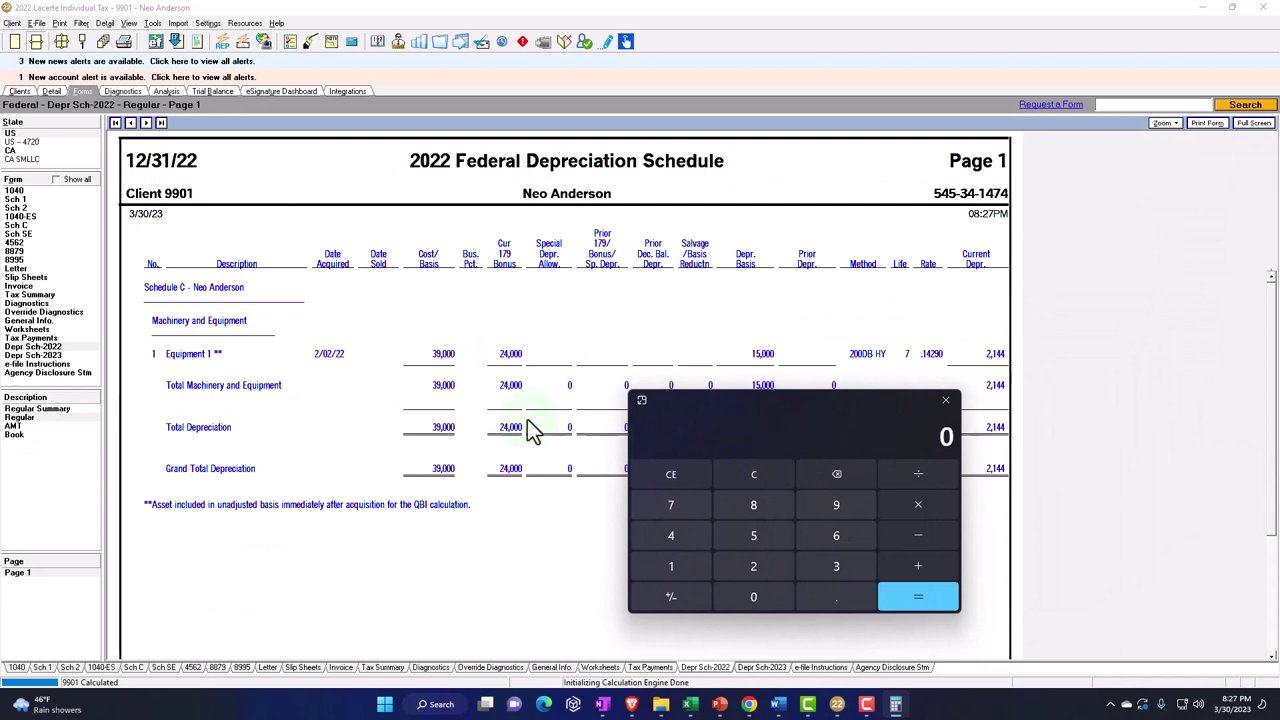
{"action": "type", "text": "24000"}
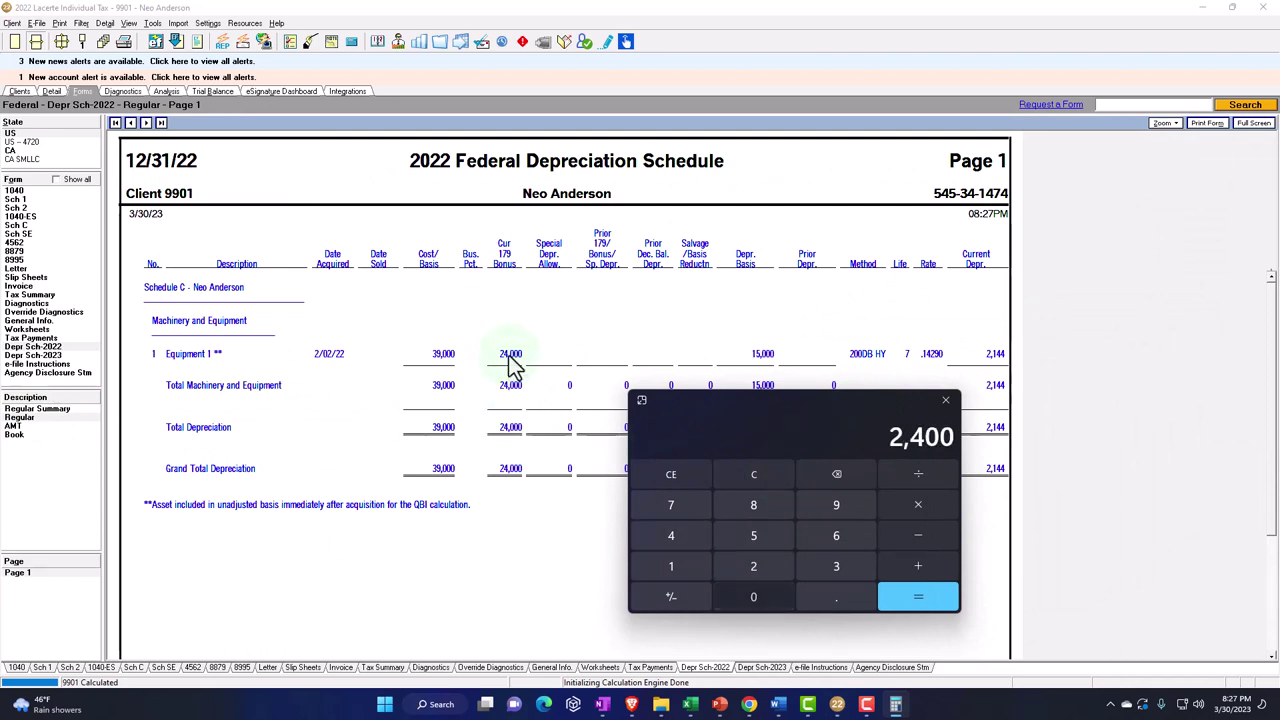
{"action": "type", "text": "+2144"}
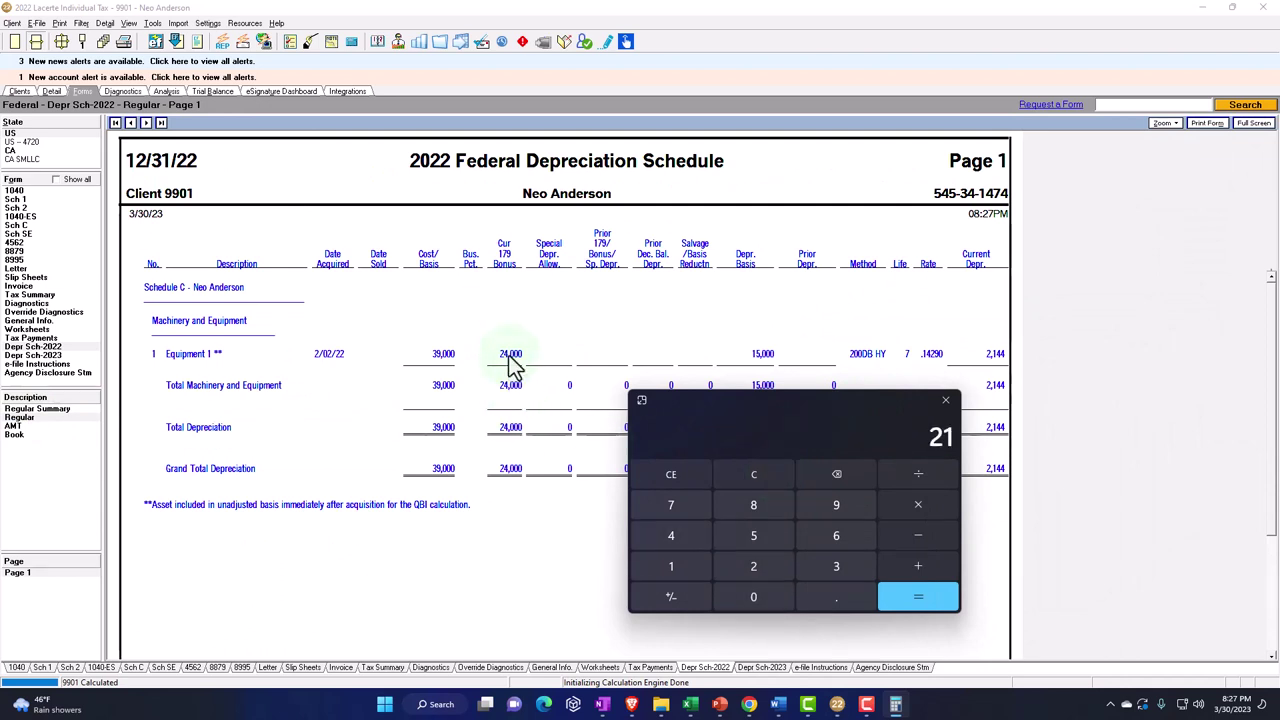
{"action": "key", "text": "Return"}
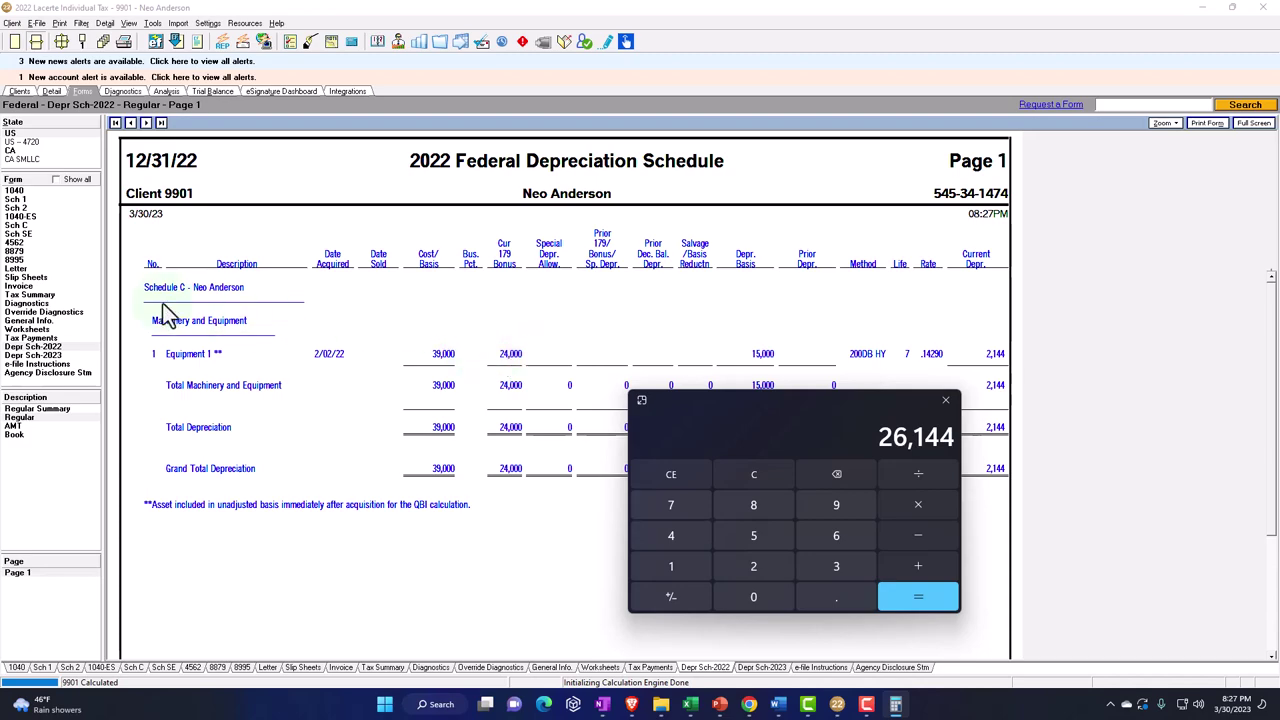
Compare the calculator's sum with line 13 of Schedule C, moving the calculator clear of that line.
{"action": "left_click", "coordinate": [22, 226]}
{"action": "scroll", "coordinate": [360, 397], "scroll_direction": "down", "scroll_amount": 10}
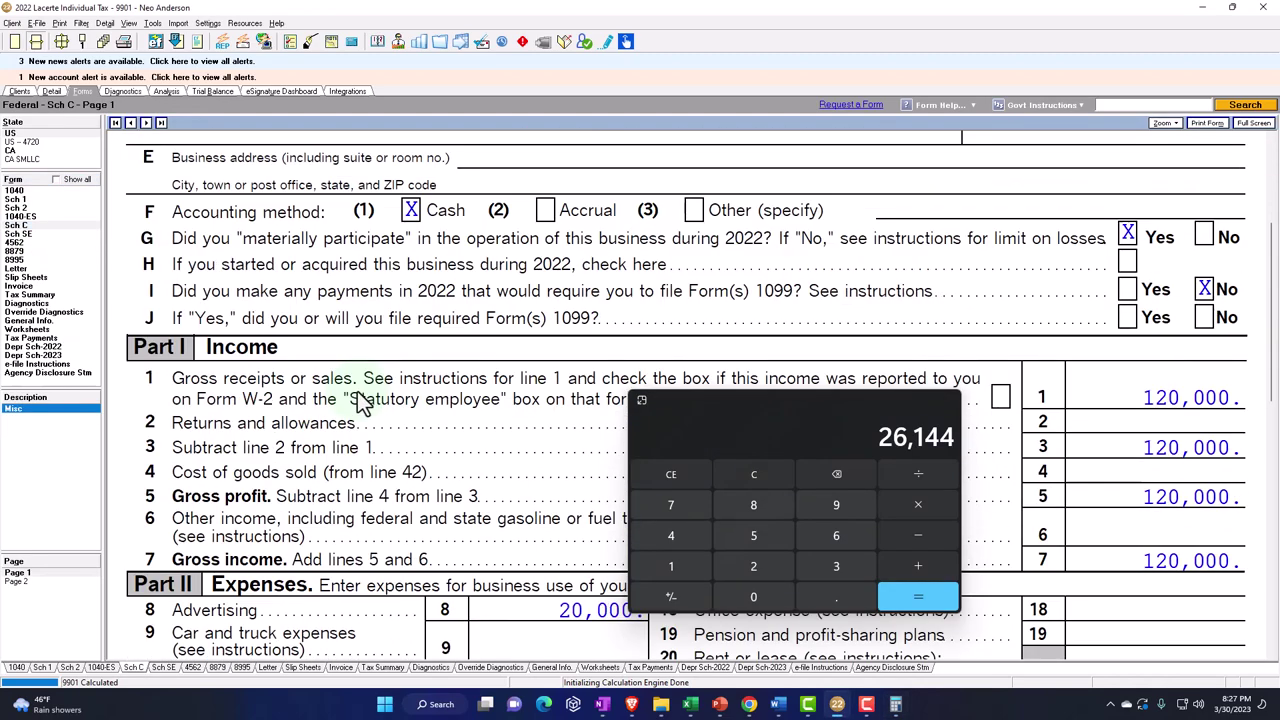
{"action": "left_click_drag", "start_coordinate": [738, 400], "coordinate": [886, 392]}
{"action": "left_click", "coordinate": [658, 572]}
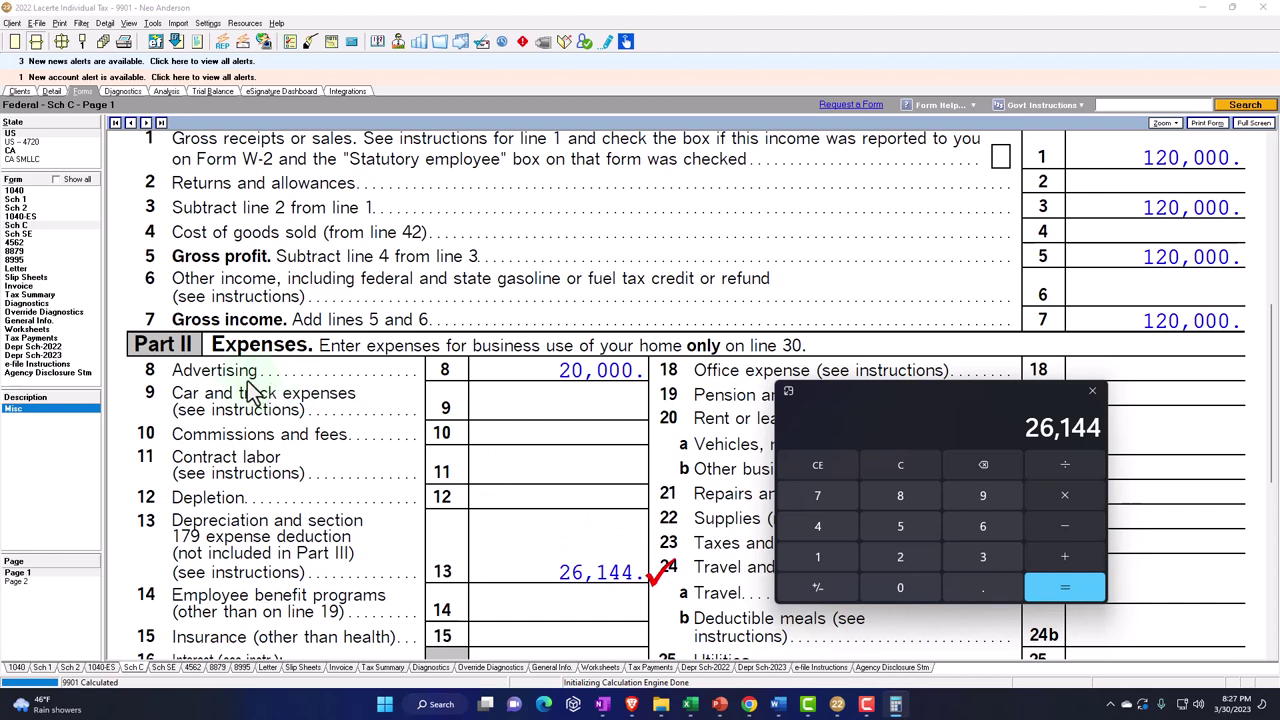
Display the regular 2022 depreciation schedule again, close the calculator and switch to the PowerPoint MACRS presentation.
{"action": "left_click", "coordinate": [66, 348]}
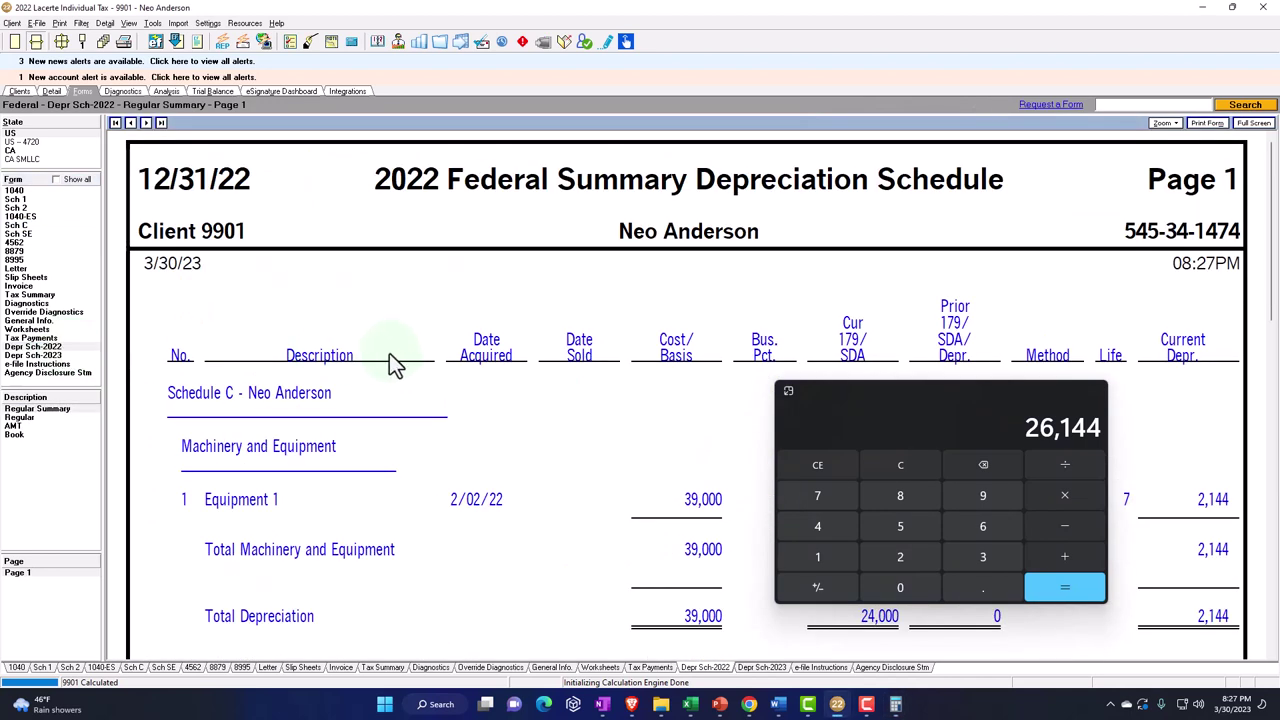
{"action": "left_click", "coordinate": [44, 418]}
{"action": "key", "text": "alt+F4"}
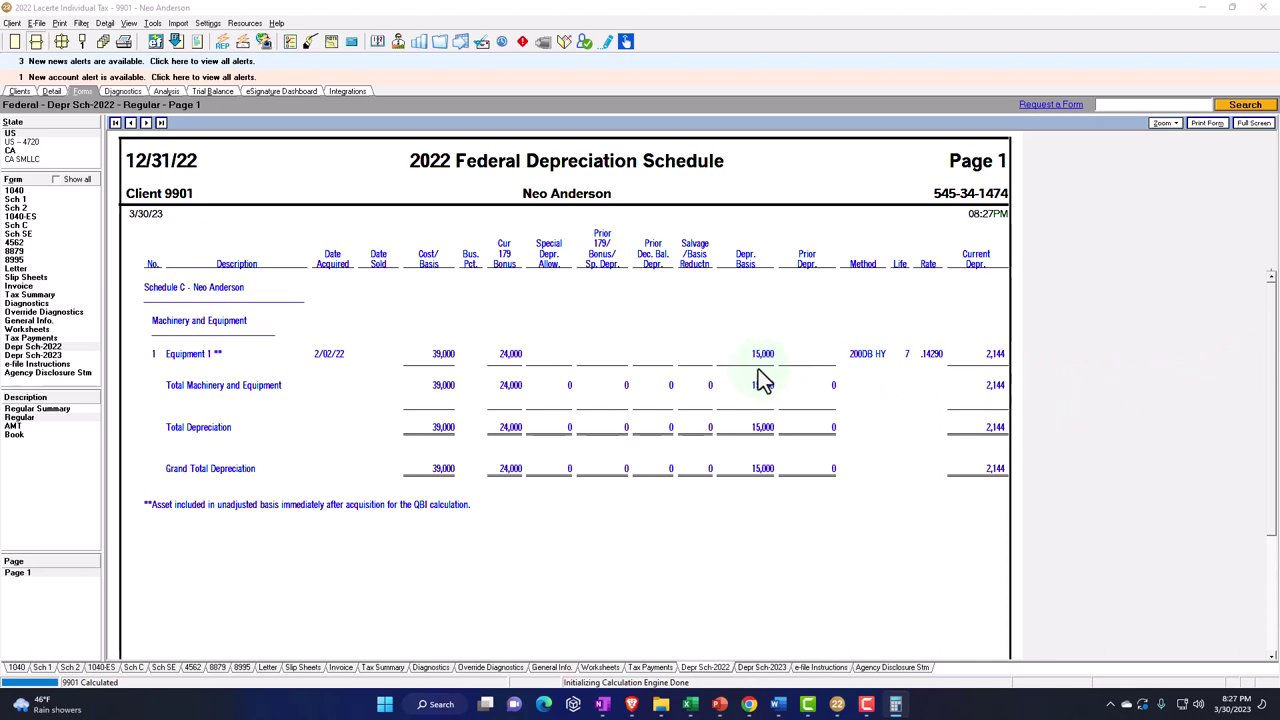
{"action": "key", "text": "alt+Tab"}
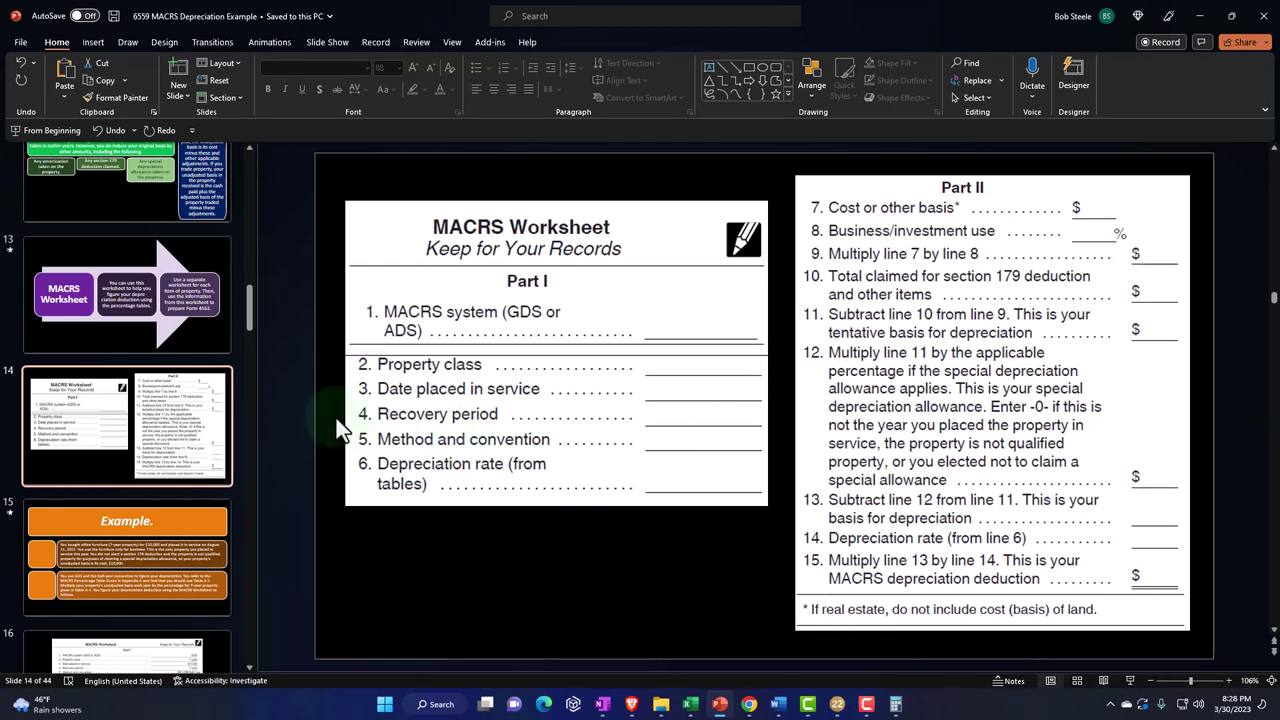
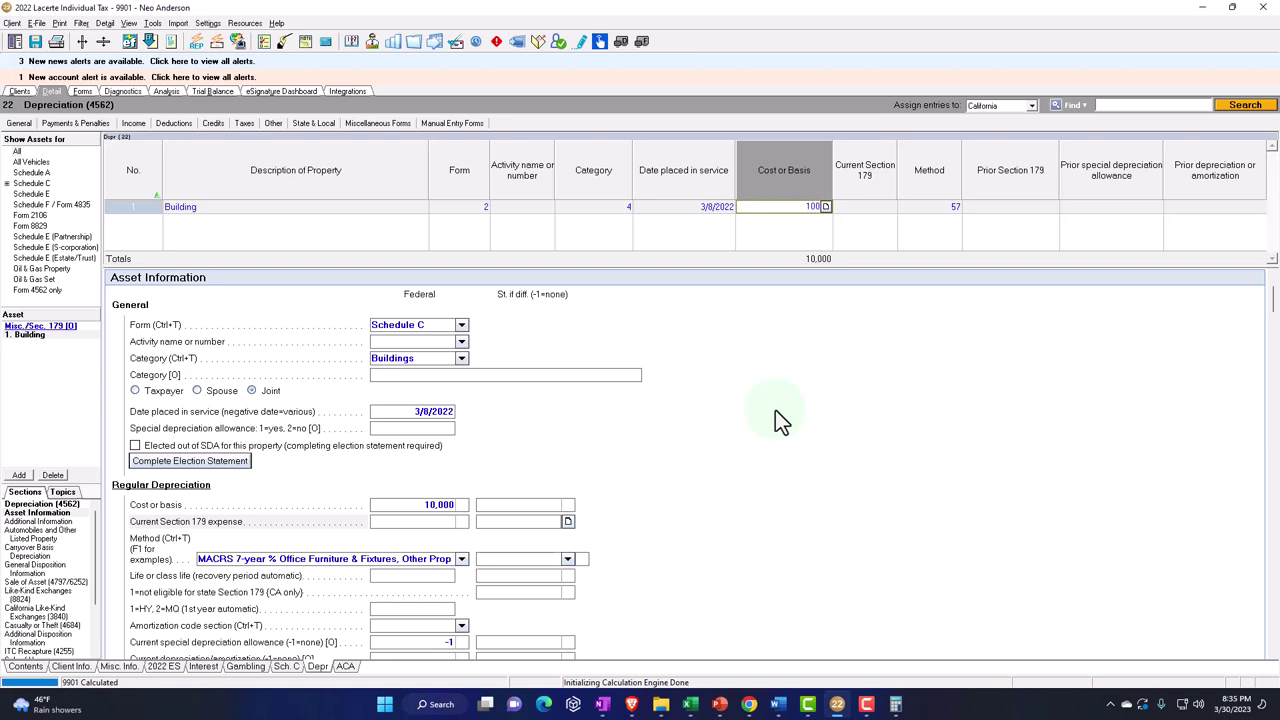
Set the building's cost to 100,000 and its depreciation method to 87=MACRS 31.5/39-year SL Nonresidential Real Property.
{"action": "key", "text": "Tab"}
{"action": "key", "text": "Tab"}
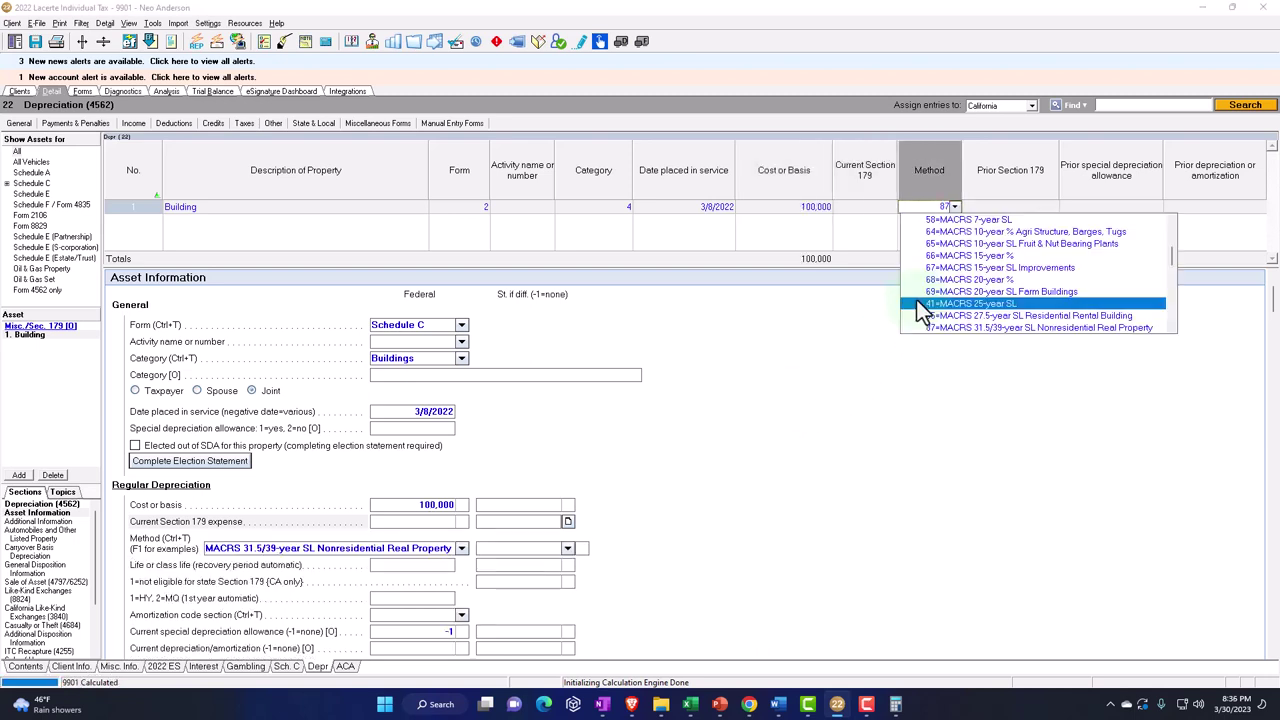
{"action": "left_click", "coordinate": [916, 299]}
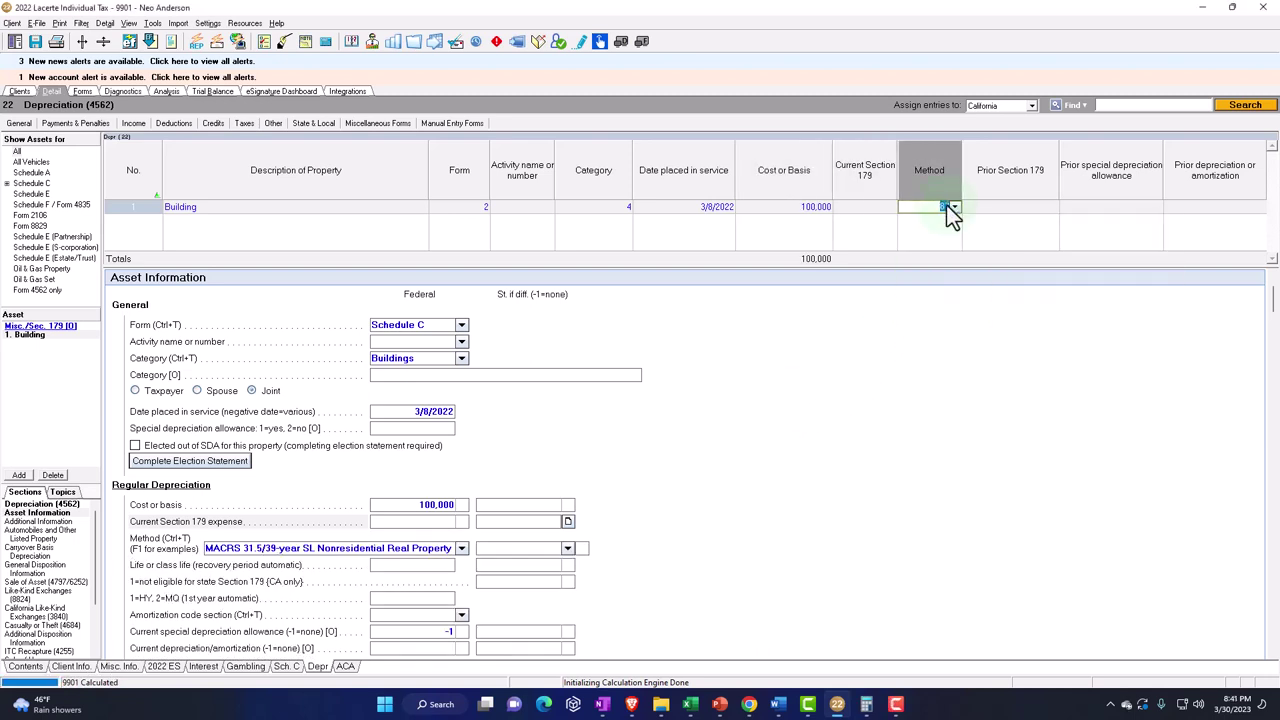
{"action": "left_click", "coordinate": [954, 207]}
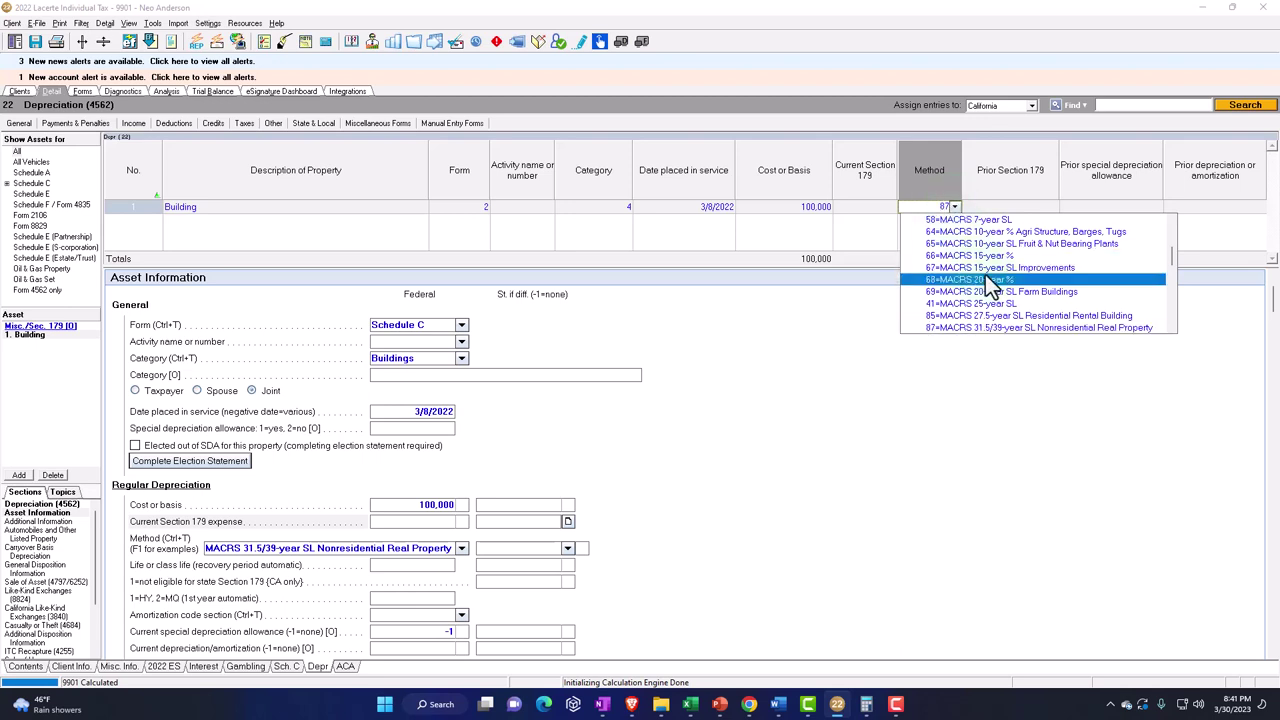
{"action": "scroll", "coordinate": [990, 283], "scroll_direction": "down", "scroll_amount": 1}
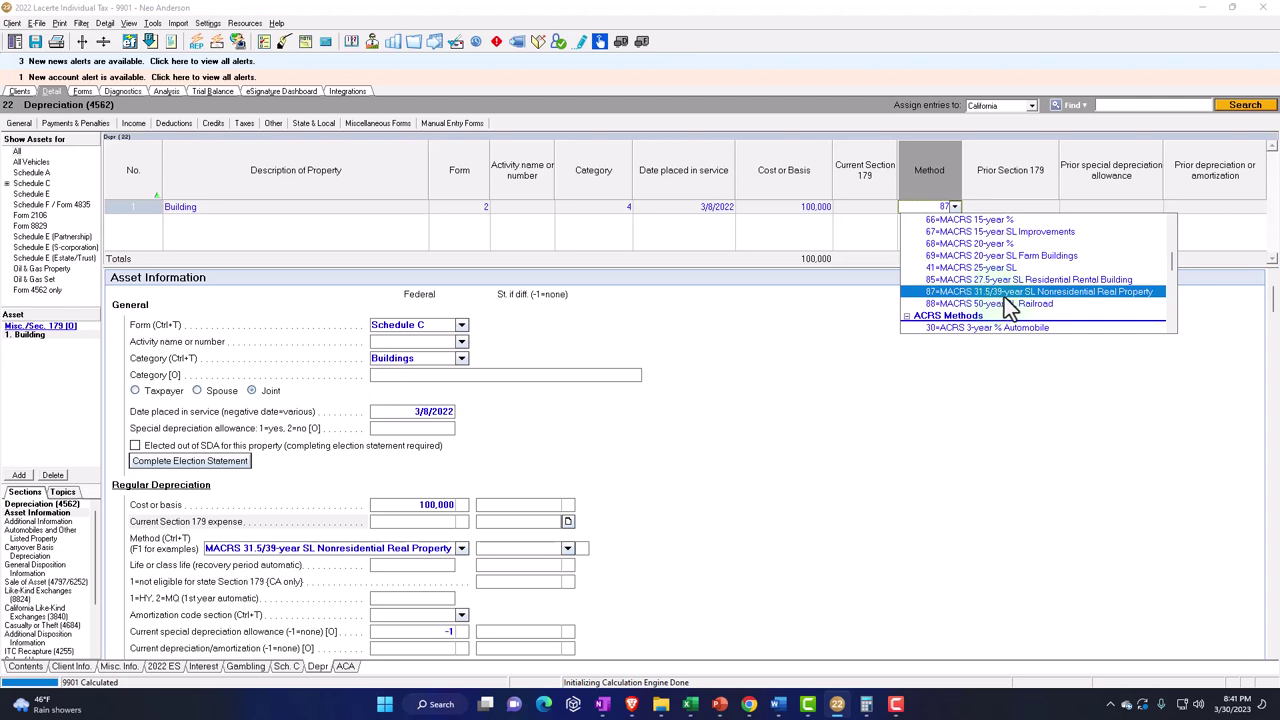
{"action": "left_click", "coordinate": [1078, 292]}
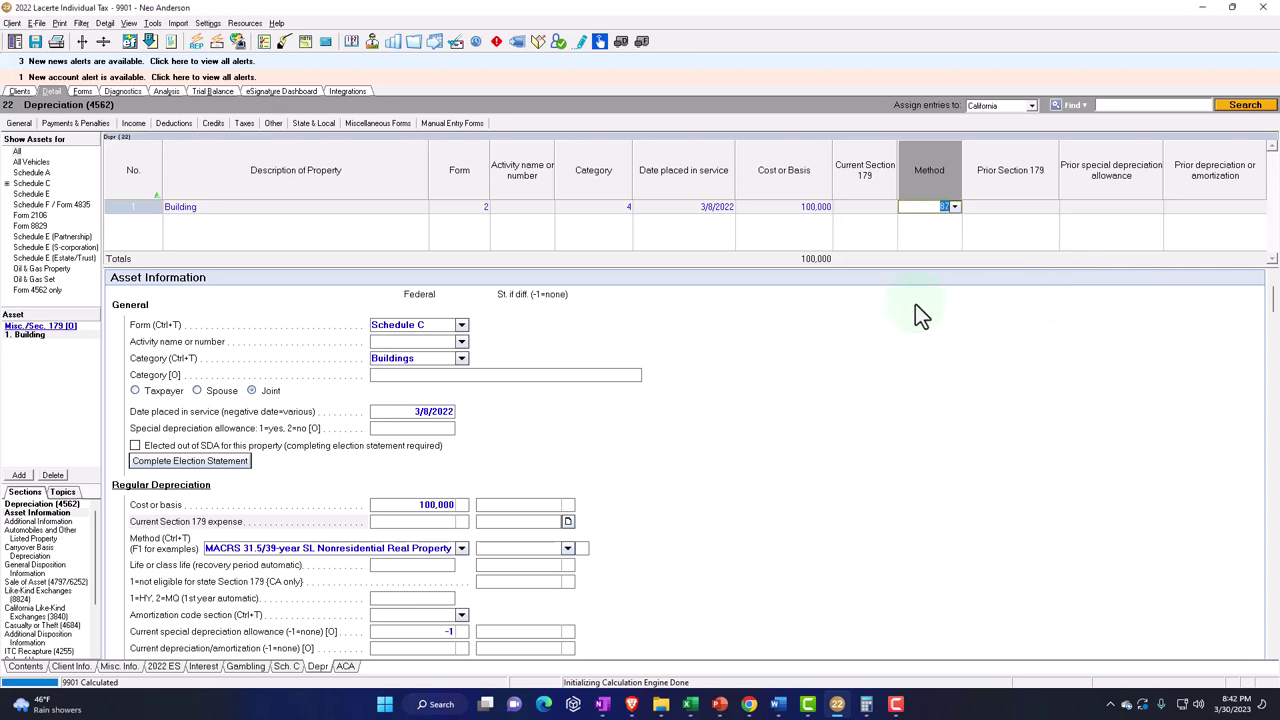
Display the regular 2022 depreciation schedule and compare the building's depreciation with the first-year deduction on the PowerPoint slide.
{"action": "left_click", "coordinate": [83, 91]}
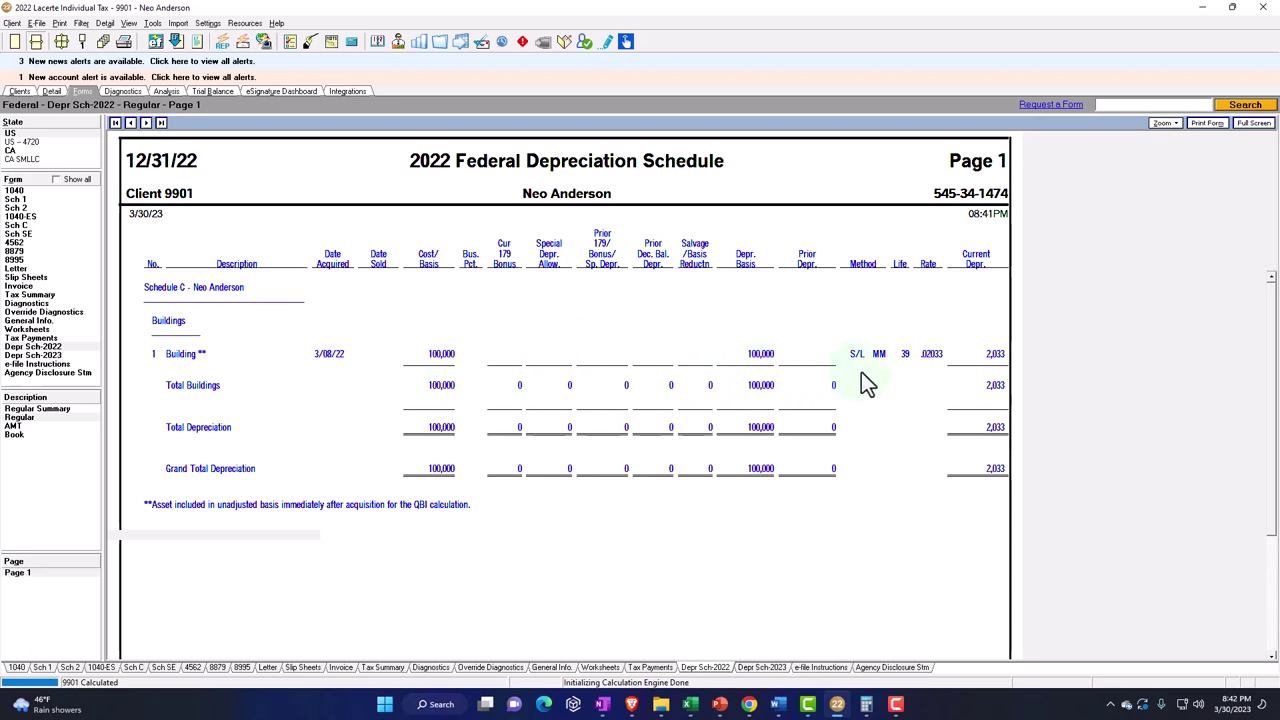
{"action": "left_click", "coordinate": [930, 377]}
{"action": "key", "text": "alt+Tab"}
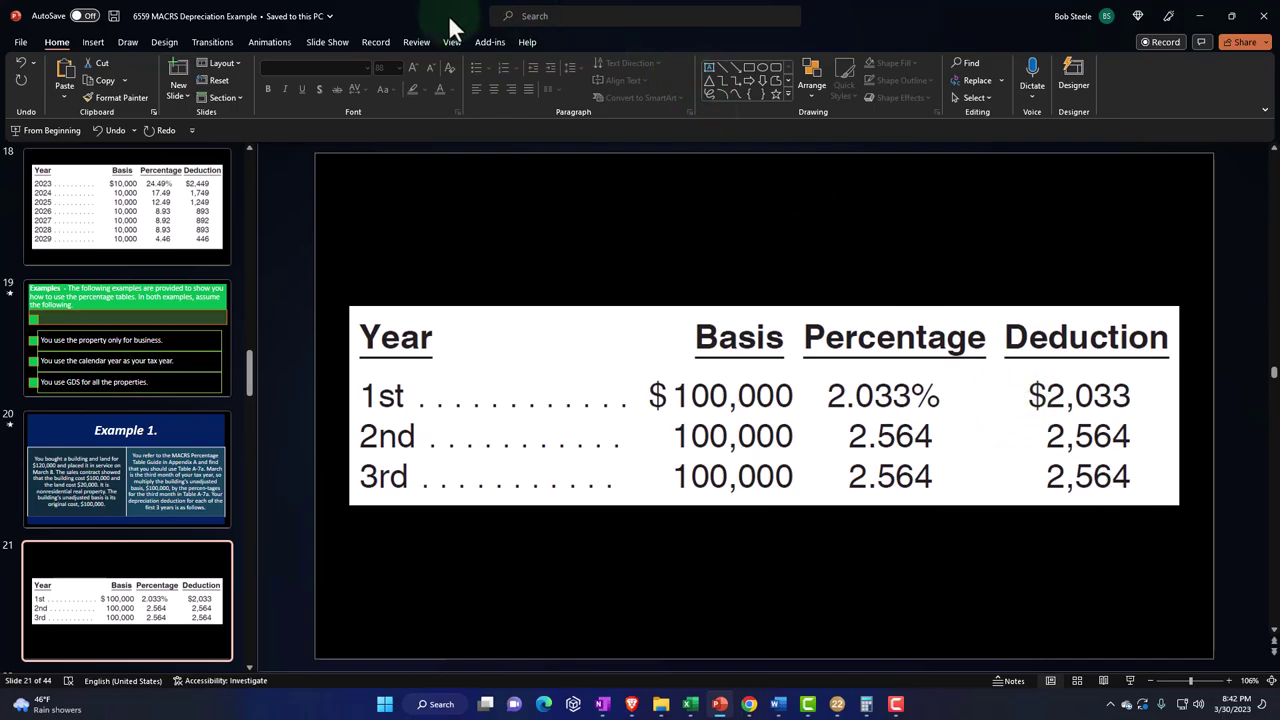
Display the 2023 depreciation schedule in Lacerte and compare the building's depreciation with the second-year deduction on the PowerPoint slide.
{"action": "key", "text": "alt+Tab"}
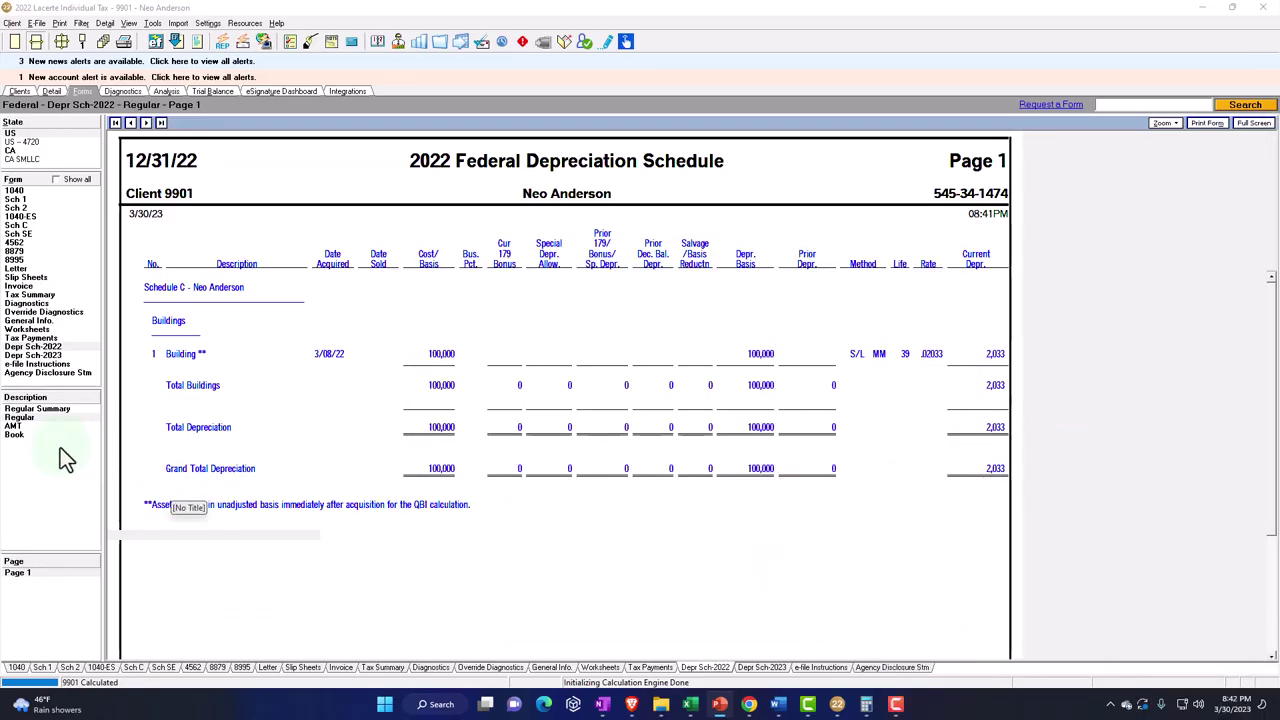
{"action": "left_click", "coordinate": [52, 357]}
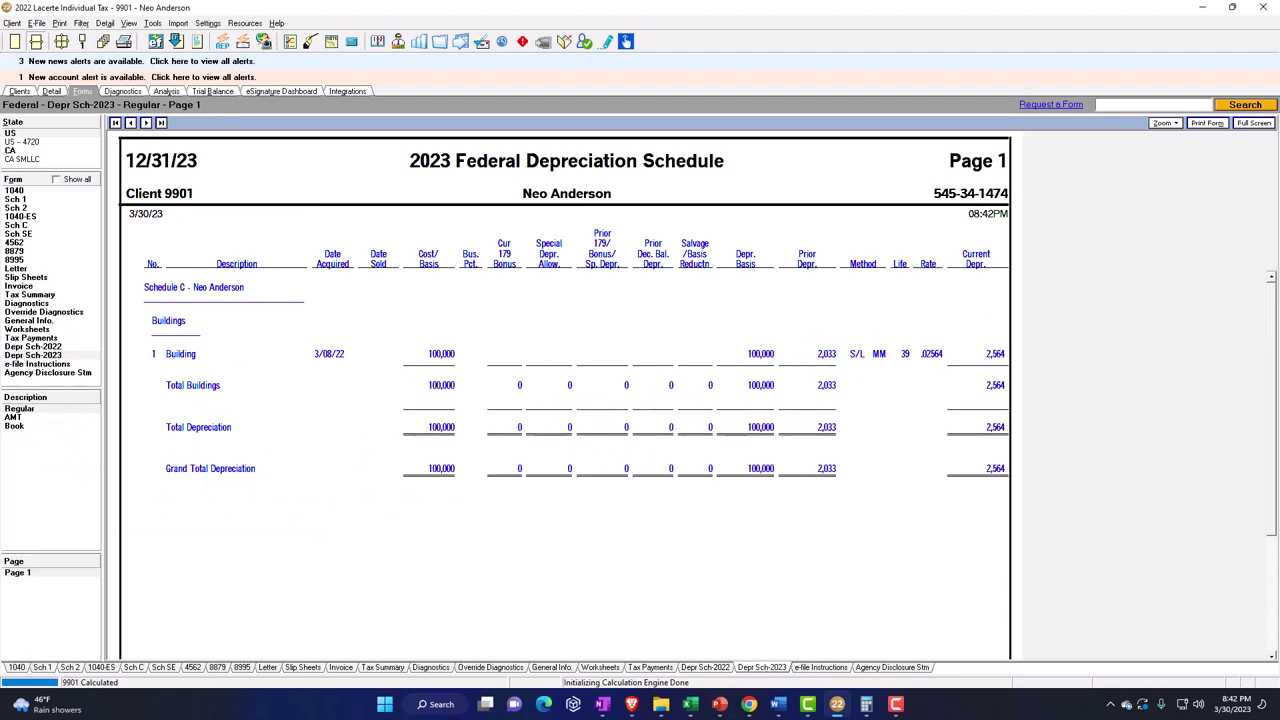
{"action": "left_click_drag", "start_coordinate": [1279, 470], "coordinate": [925, 2]}
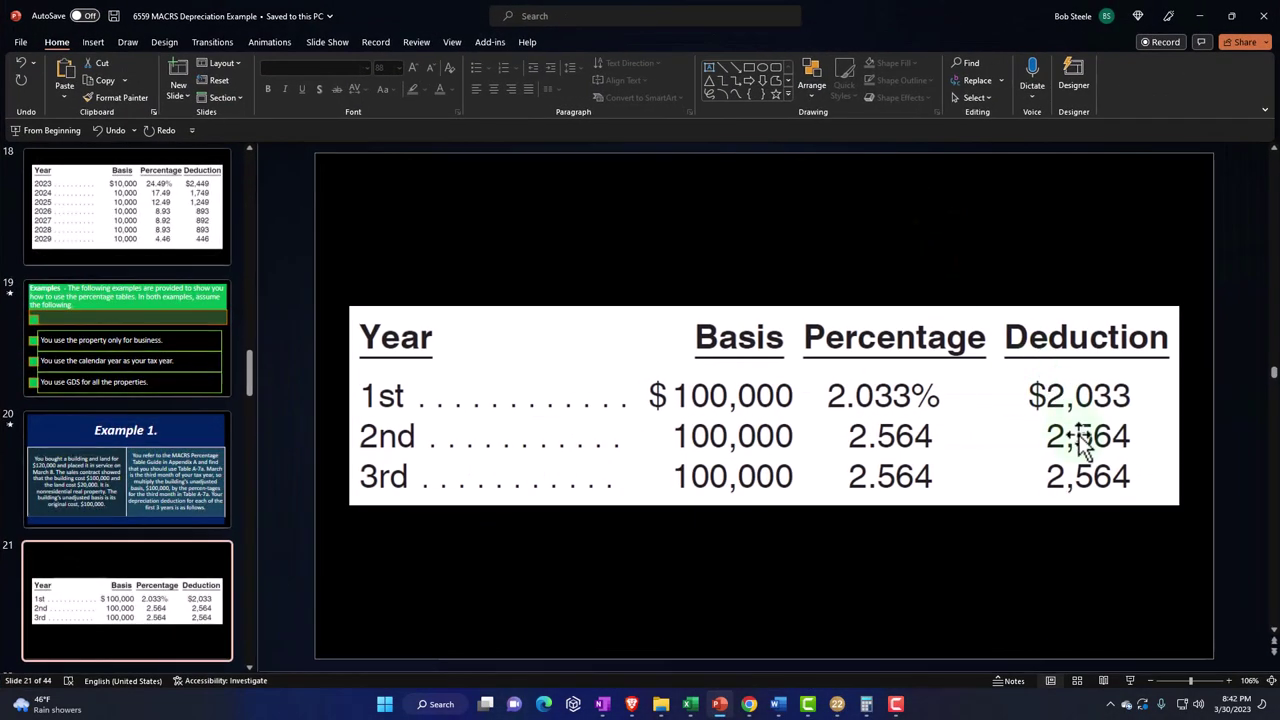
Switch to the blank Excel workbook, widen column A, and enter the label Cost in A1 with 100,000 in B1.
{"action": "key", "text": "alt+Tab"}
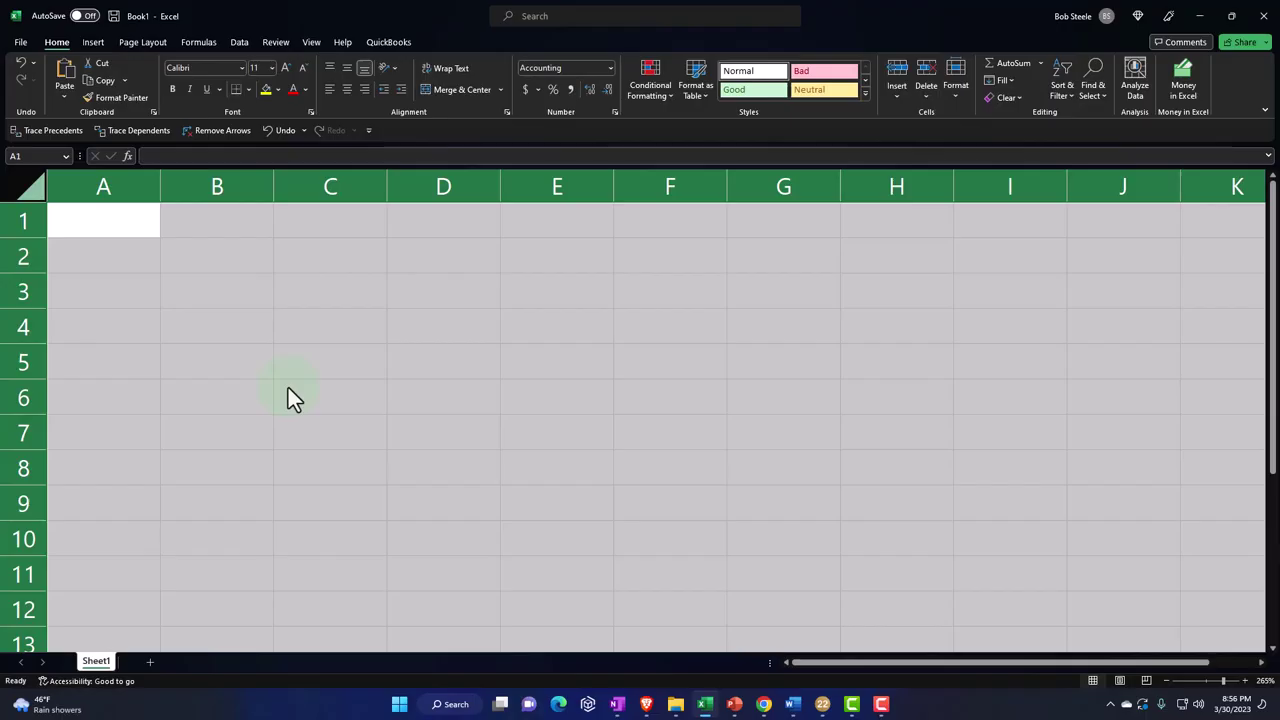
{"action": "left_click", "coordinate": [288, 387]}
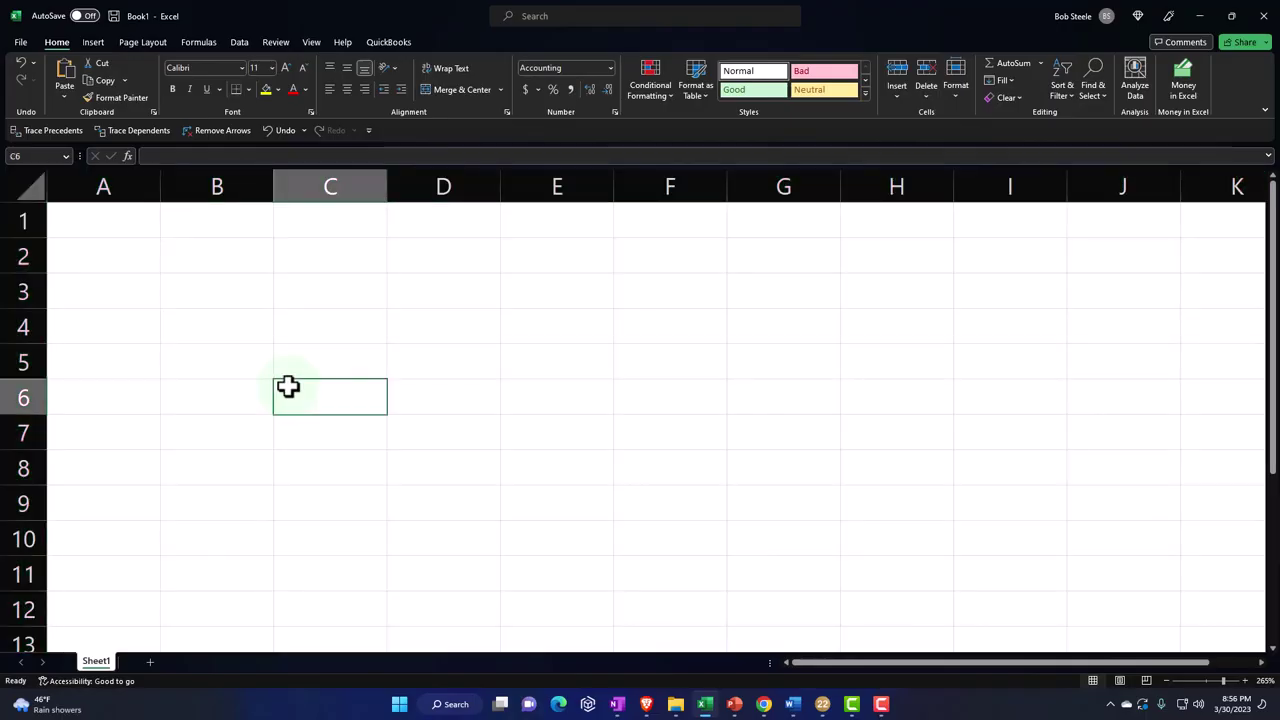
{"action": "left_click_drag", "start_coordinate": [160, 186], "coordinate": [283, 186]}
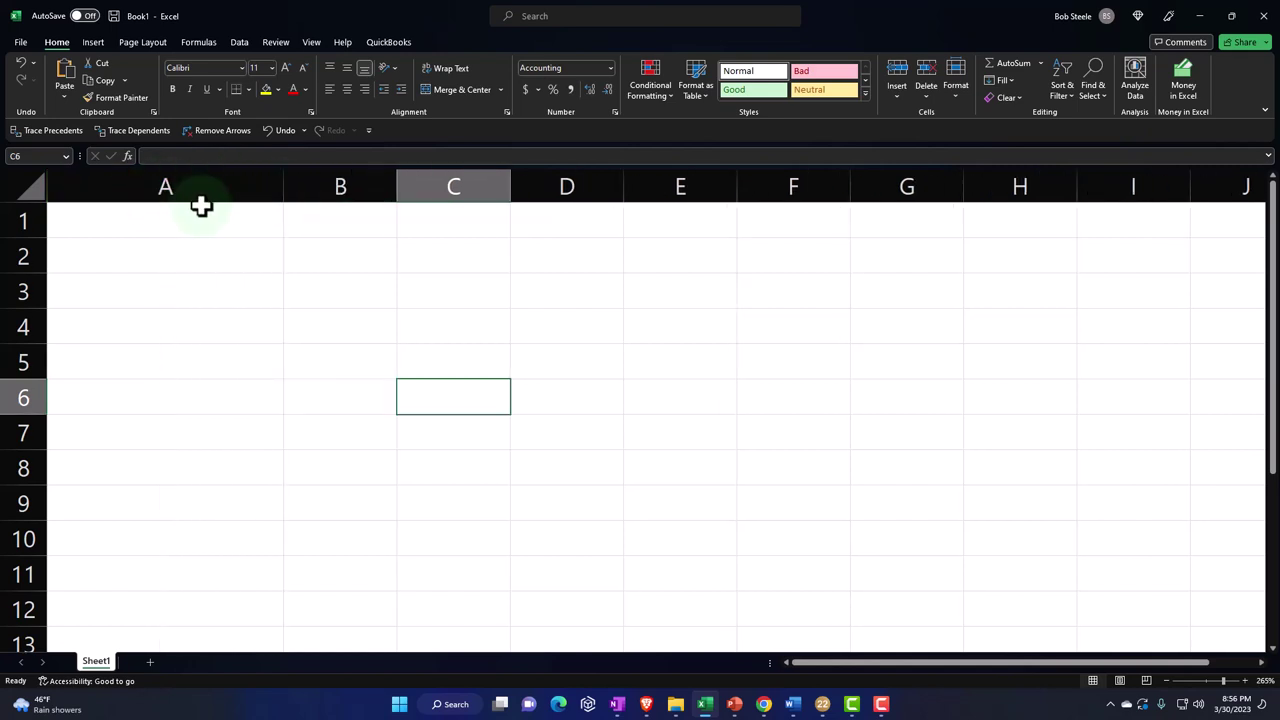
{"action": "left_click", "coordinate": [177, 222]}
{"action": "type", "text": "Cost"}
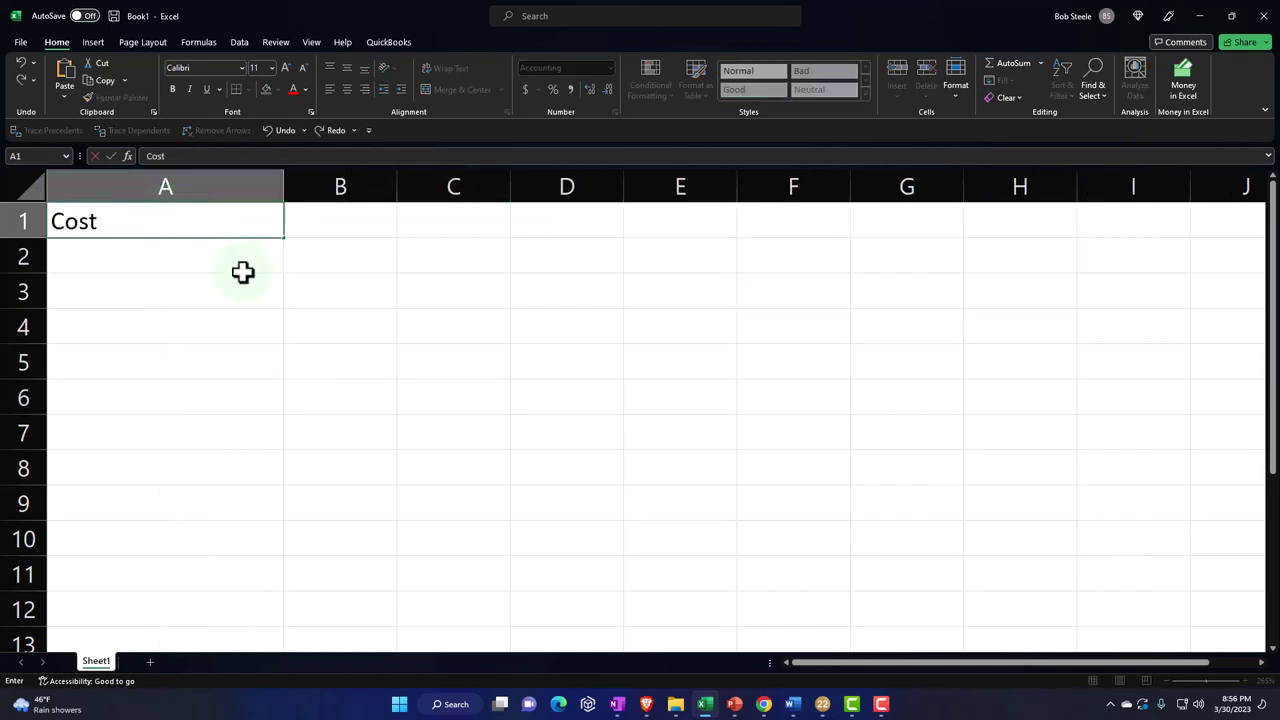
{"action": "key", "text": "Tab"}
{"action": "type", "text": "100000"}
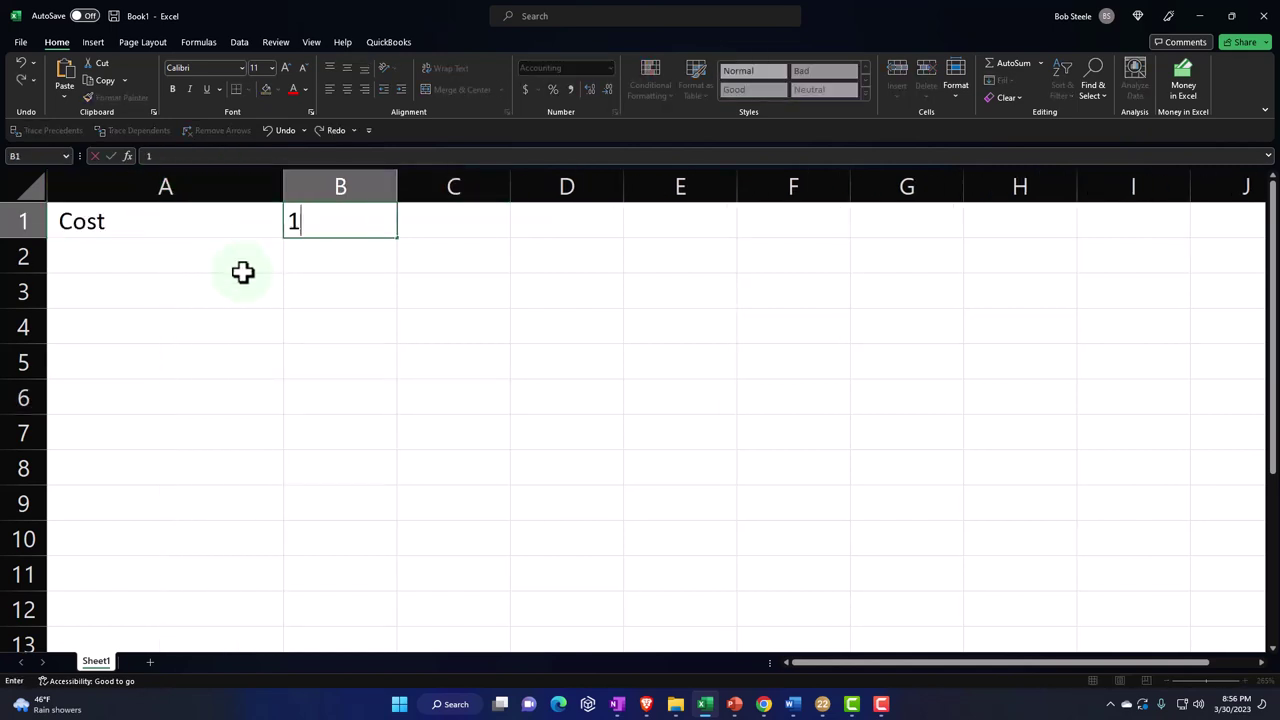
{"action": "key", "text": "Return"}
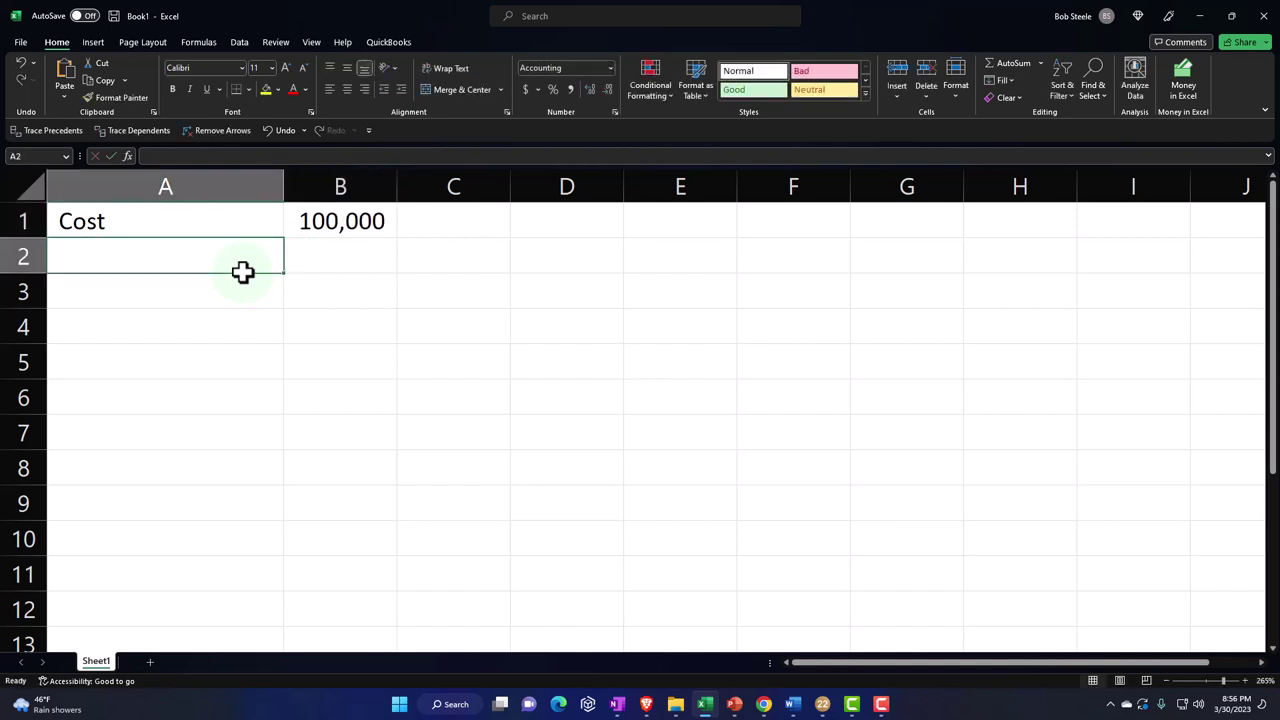
Enter the label Years in A2 with 39 in B2.
{"action": "type", "text": "Yera"}
{"action": "key", "text": "BackSpace"}
{"action": "key", "text": "BackSpace"}
{"action": "key", "text": "BackSpace"}
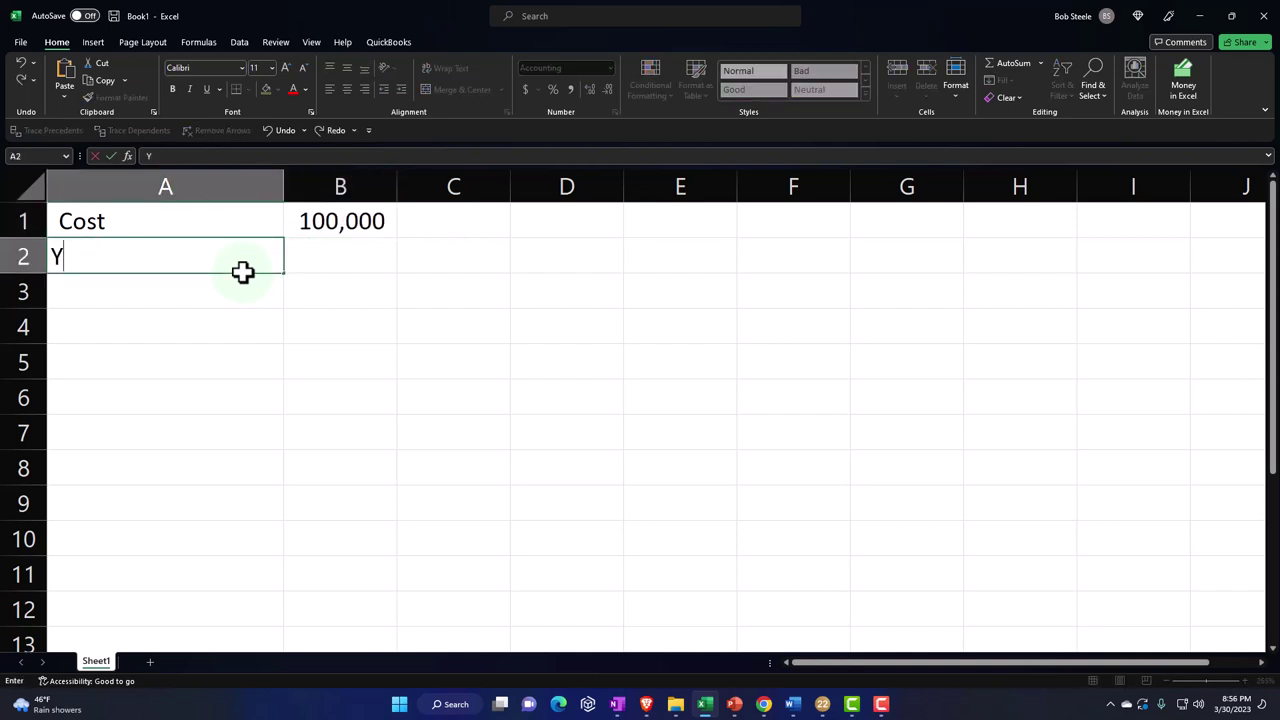
{"action": "type", "text": "ears"}
{"action": "key", "text": "Tab"}
{"action": "type", "text": "39"}
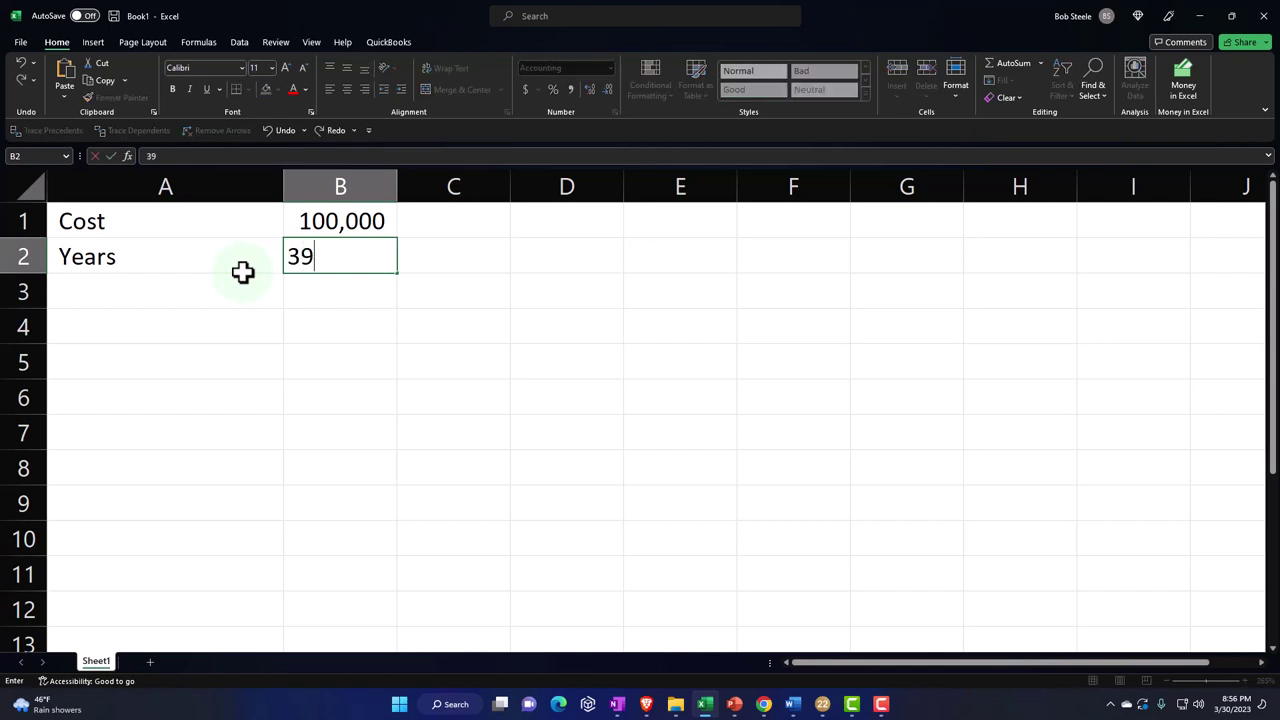
{"action": "key", "text": "Return"}
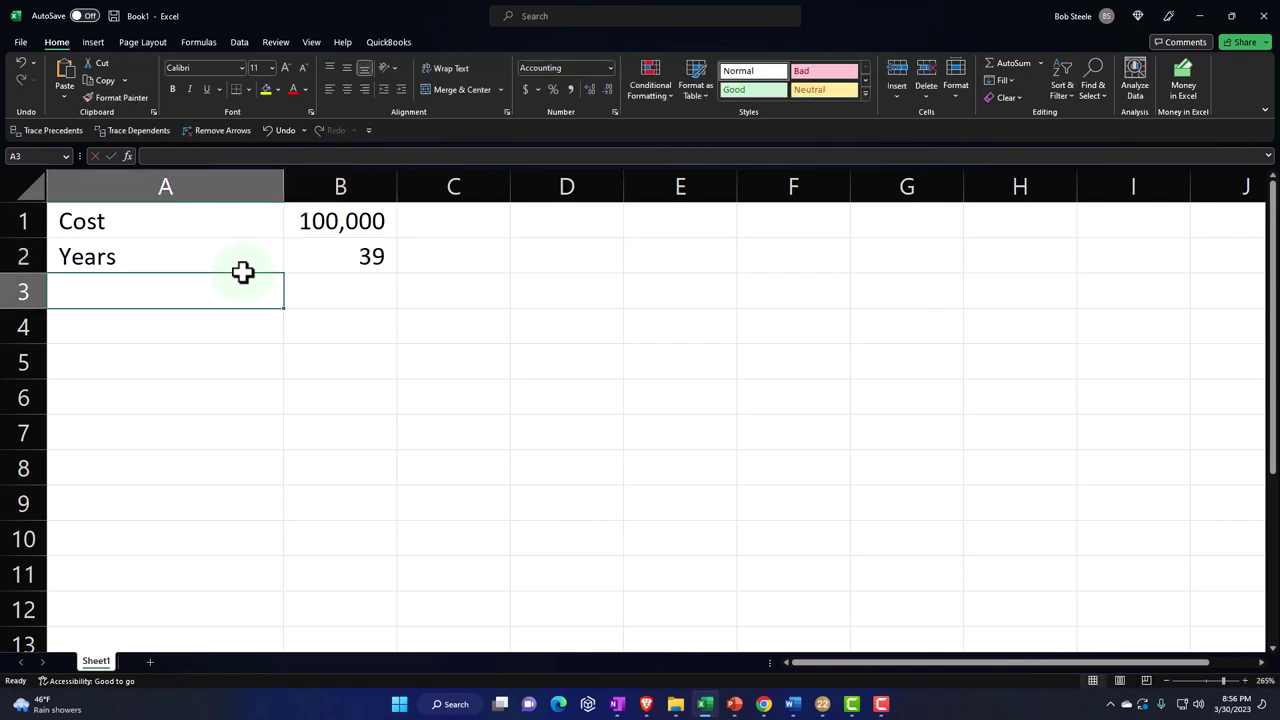
Label A3 "Depre per year" and calculate it in B3 by dividing the cost by the years, =B1/B2.
{"action": "type", "text": "Depre per year"}
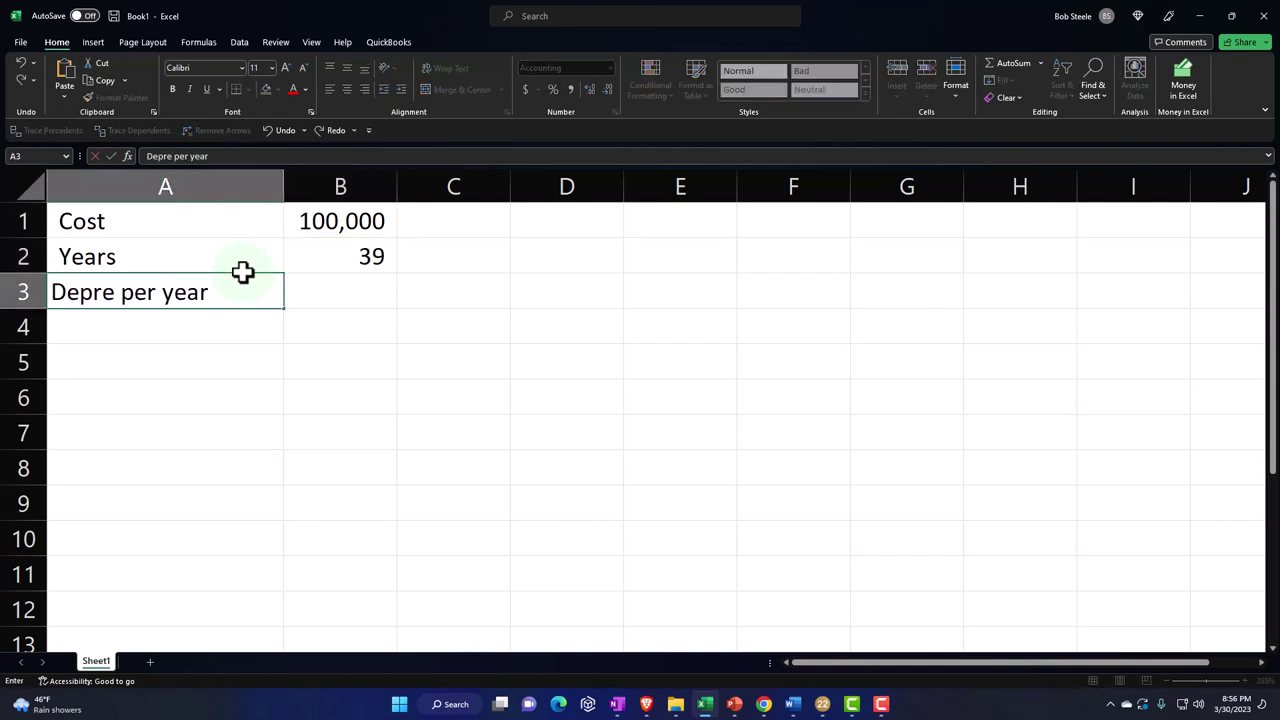
{"action": "key", "text": "Tab"}
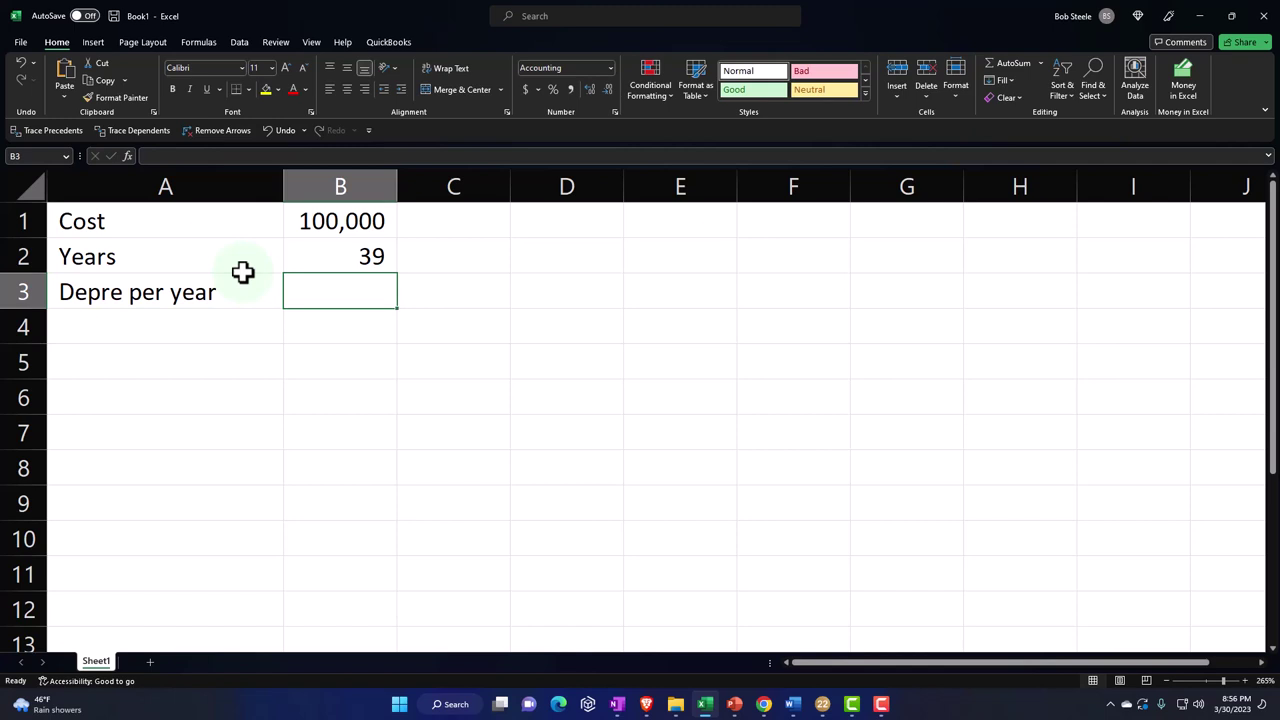
{"action": "type", "text": "="}
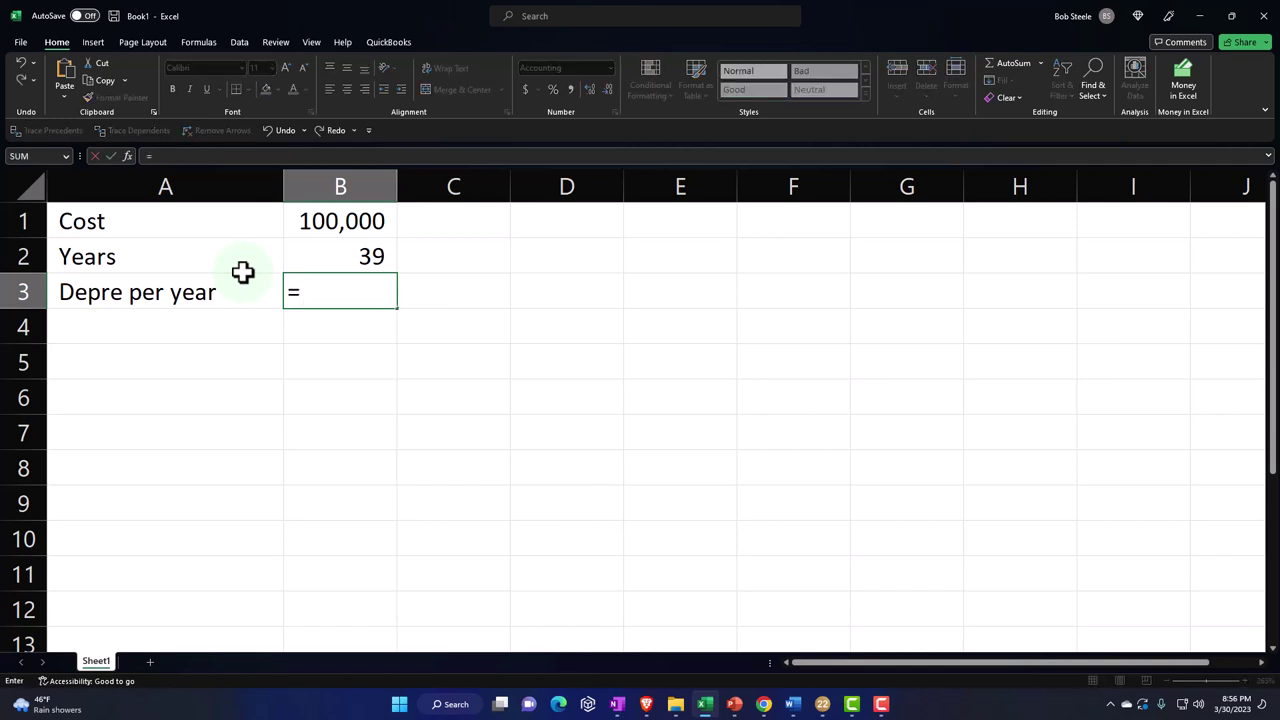
{"action": "key", "text": "Up"}
{"action": "key", "text": "Up"}
{"action": "type", "text": "/"}
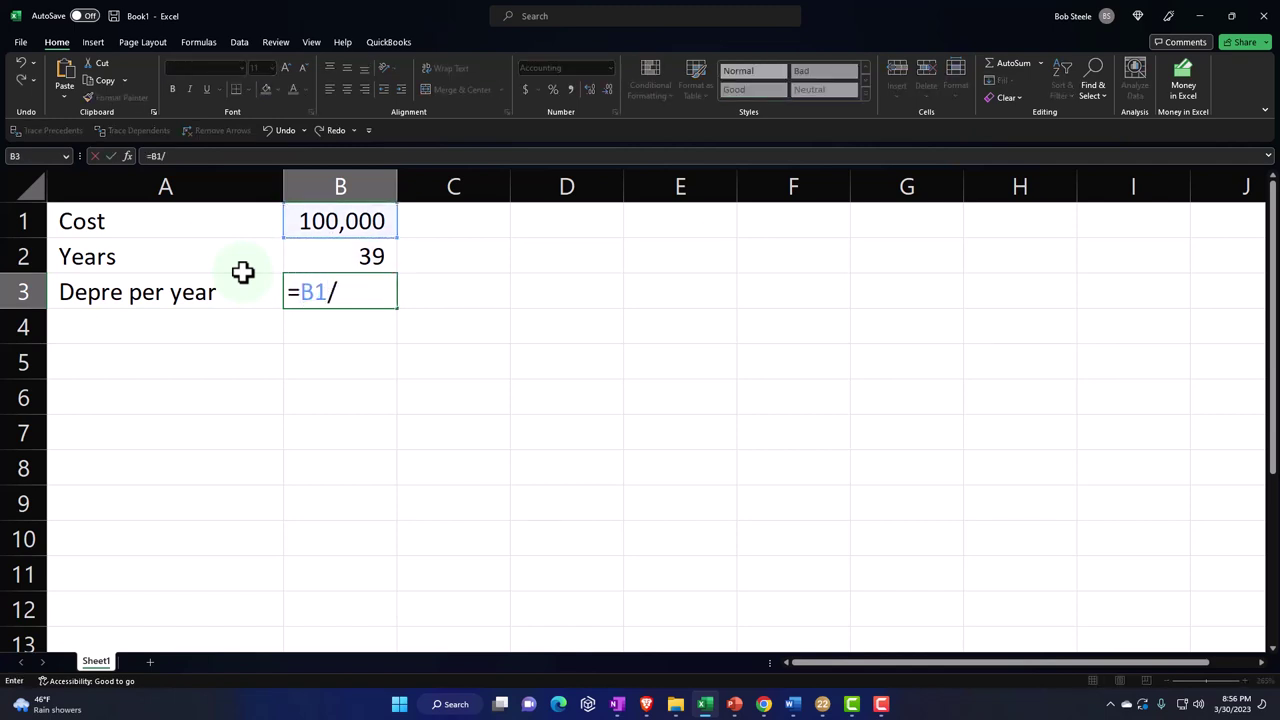
{"action": "key", "text": "Up"}
{"action": "key", "text": "Return"}
Underline the years value in B2 above the yearly depreciation result.
{"action": "key", "text": "Up"}
{"action": "key", "text": "Up"}
{"action": "key", "text": "Right"}
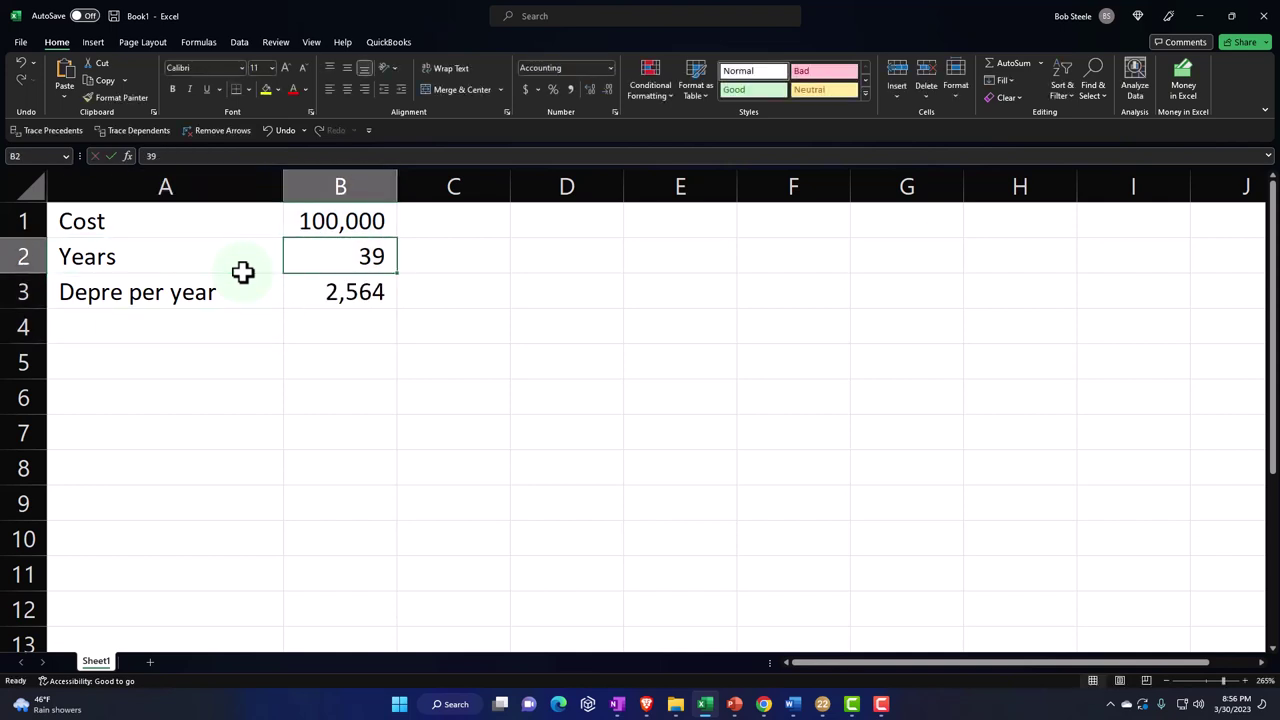
{"action": "left_click", "coordinate": [204, 90]}
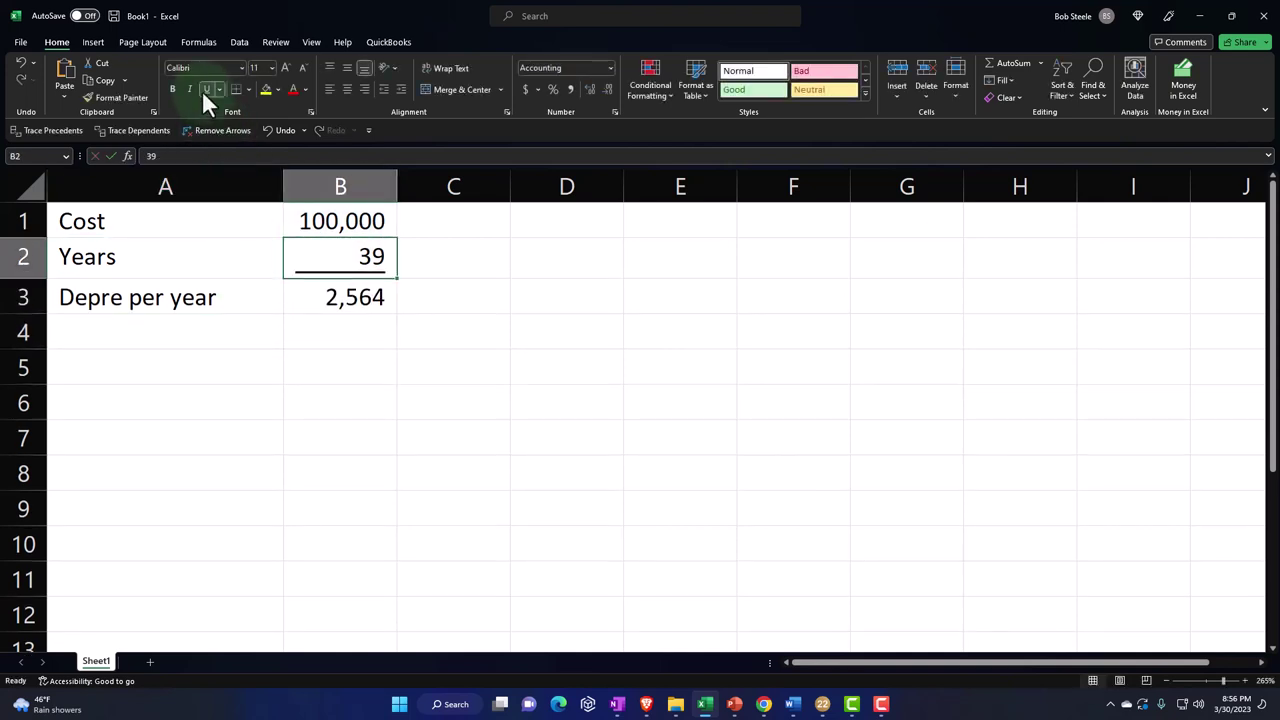
Label A5 "Month of purchase" and enter 2.5 in B5, formatted to show one decimal place.
{"action": "left_click", "coordinate": [150, 372]}
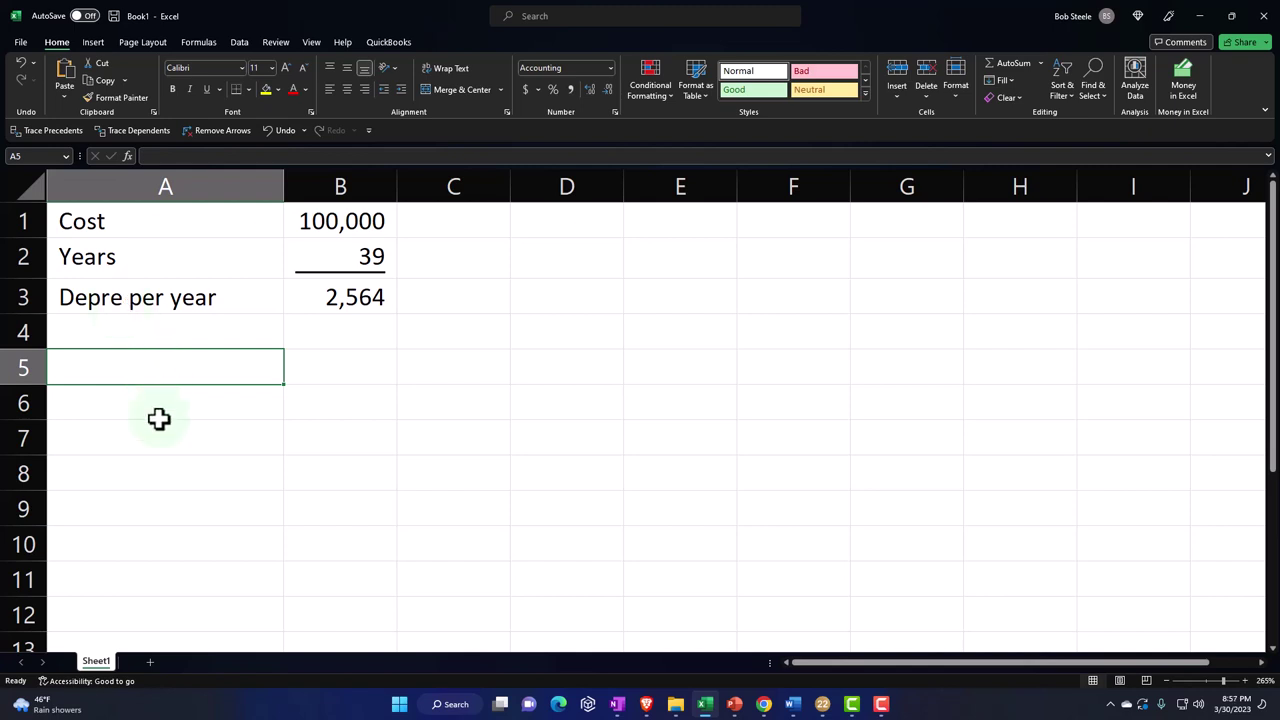
{"action": "type", "text": "Month of "}
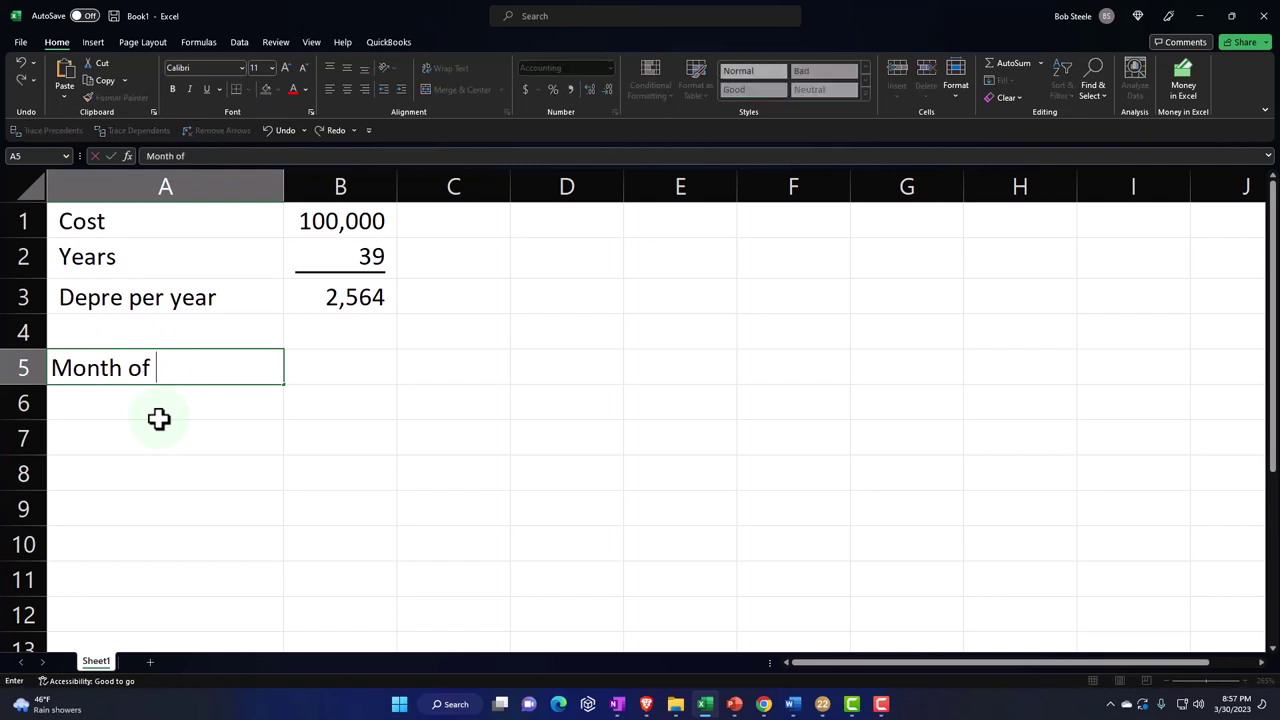
{"action": "type", "text": "purchase"}
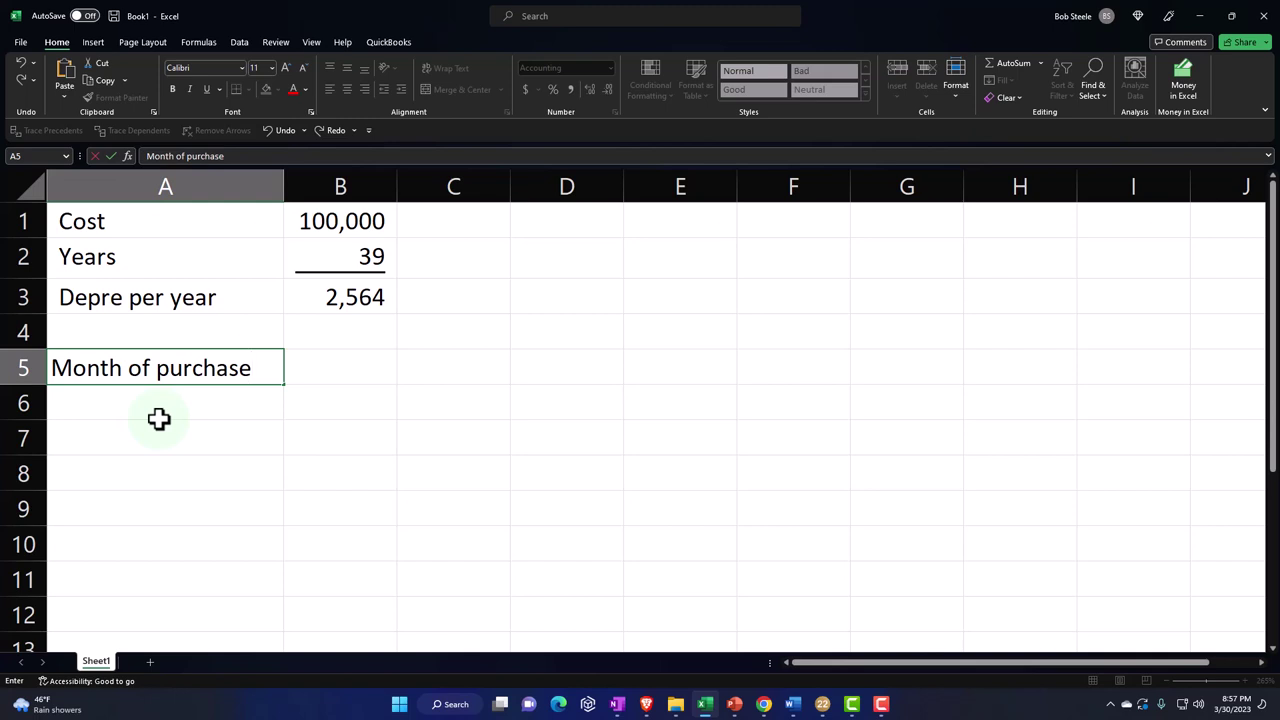
{"action": "key", "text": "Tab"}
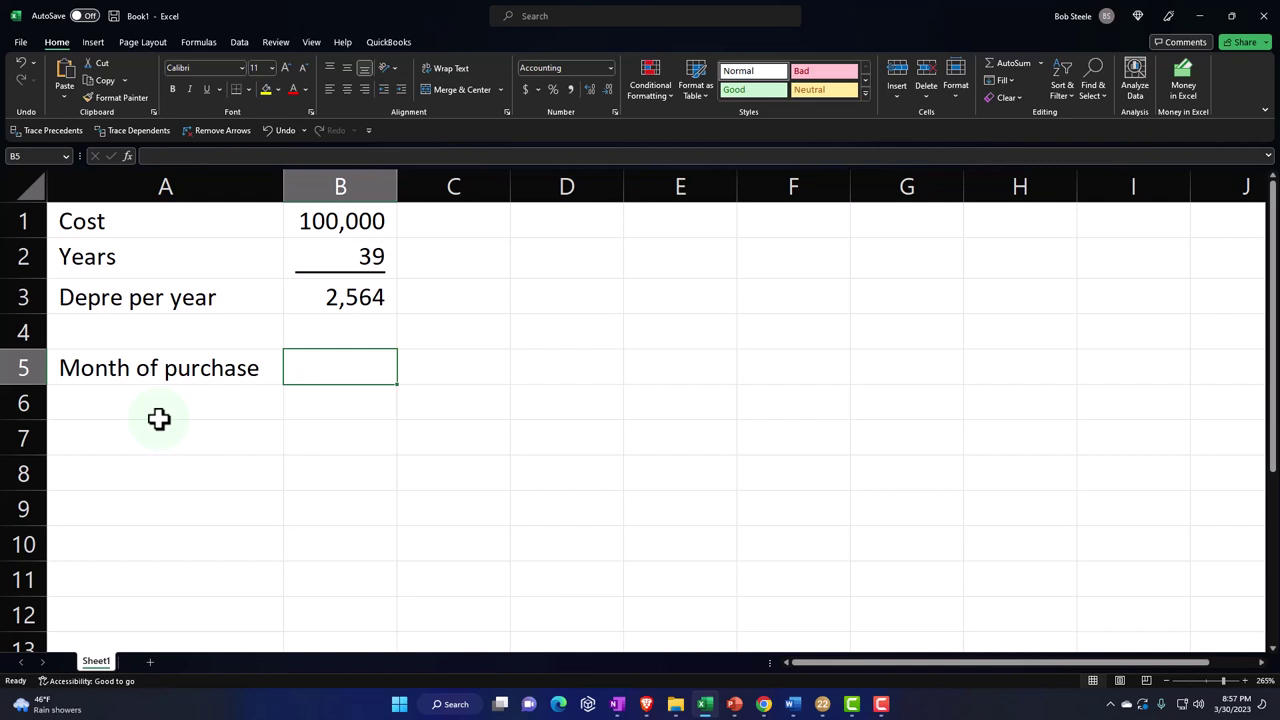
{"action": "type", "text": "2.5"}
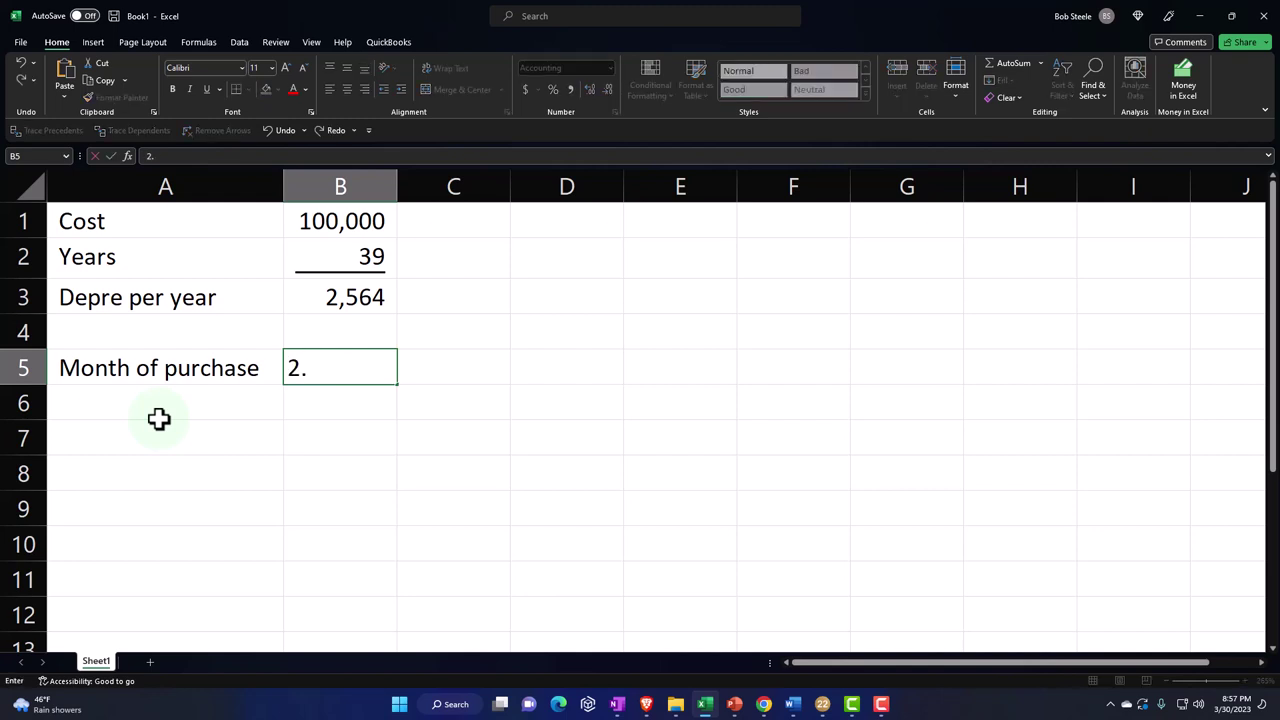
{"action": "key", "text": "Return"}
{"action": "key", "text": "Up"}
{"action": "key", "text": "Right"}
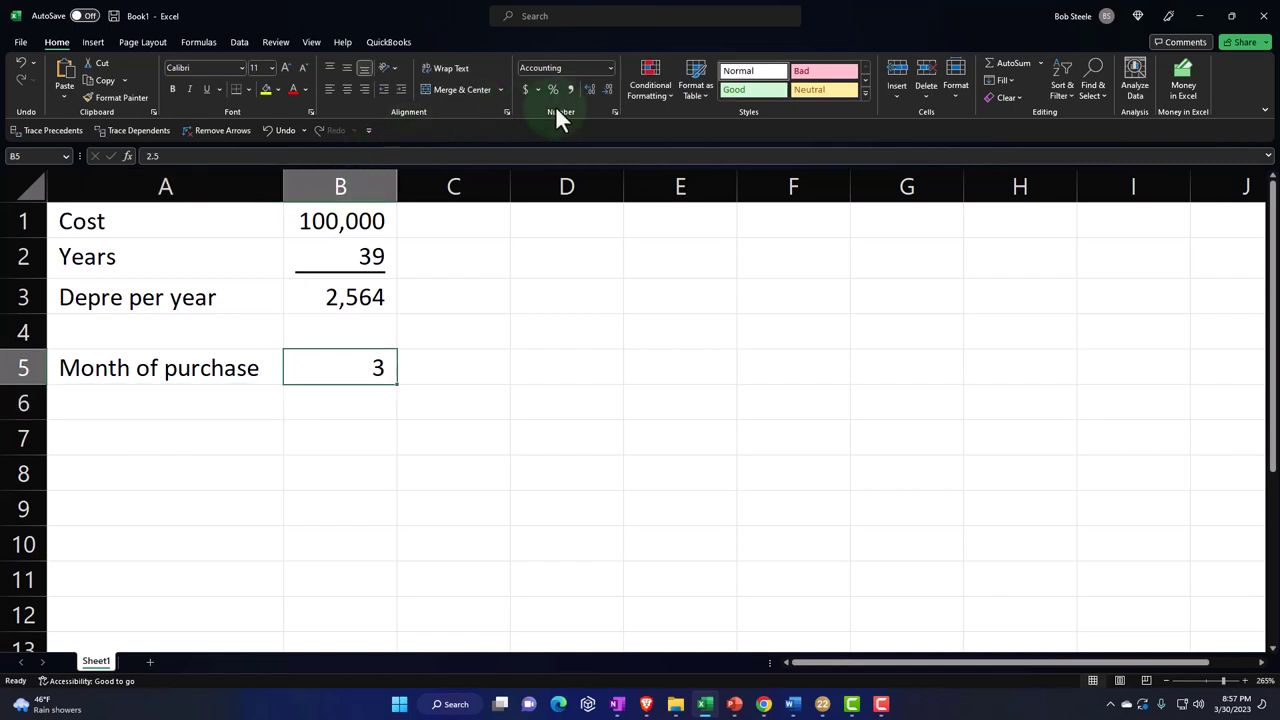
{"action": "left_click", "coordinate": [588, 89]}
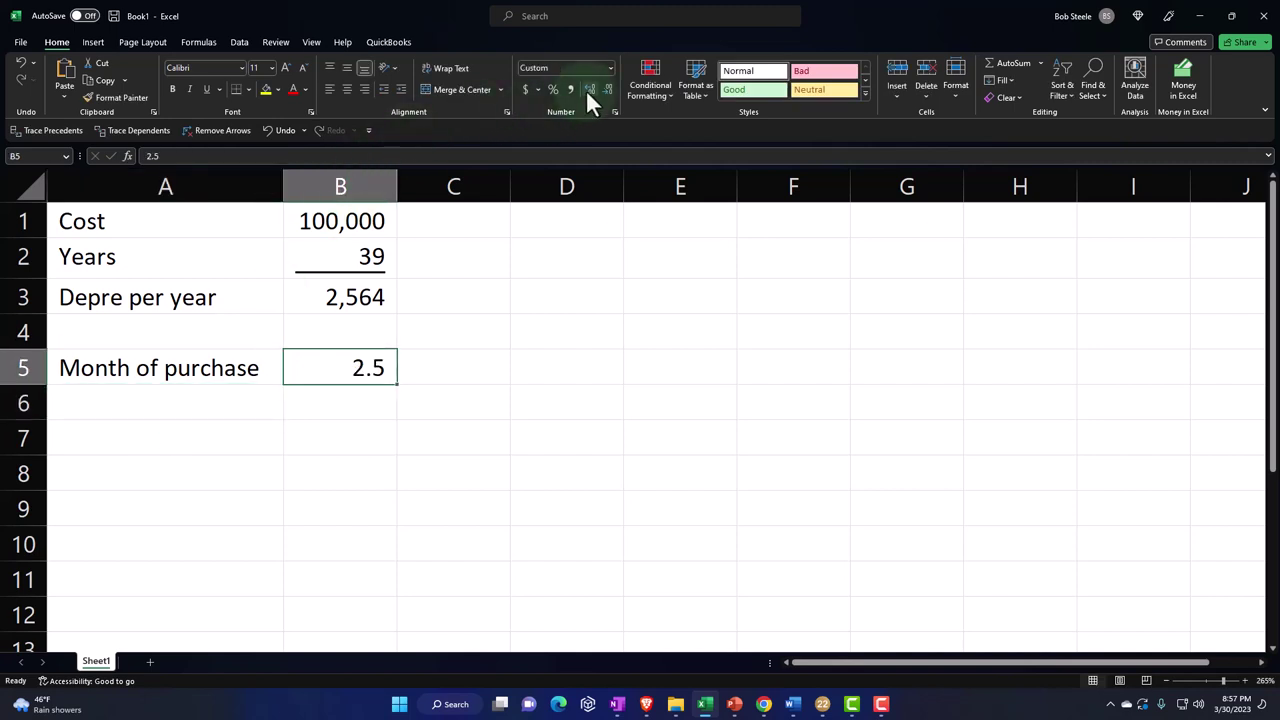
Label A6 "Months in year" and enter 12 in B6.
{"action": "left_click", "coordinate": [168, 403]}
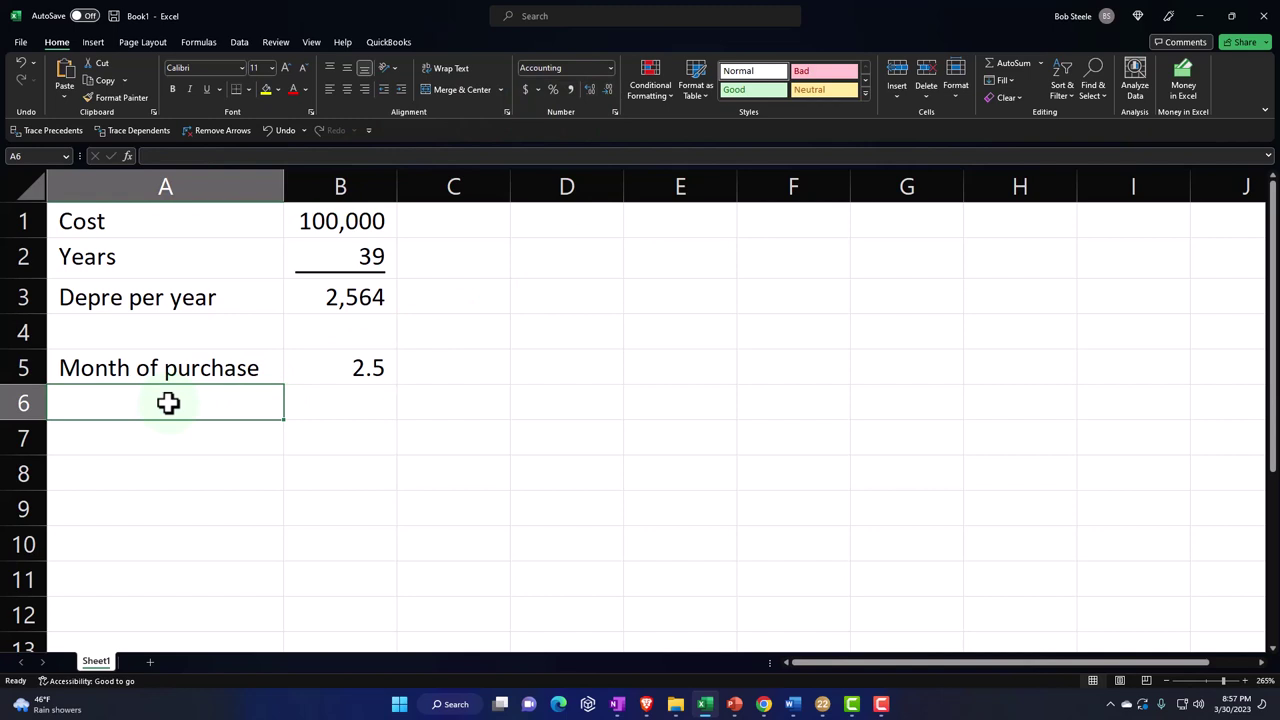
{"action": "type", "text": "mon"}
{"action": "key", "text": "BackSpace"}
{"action": "key", "text": "BackSpace"}
{"action": "key", "text": "BackSpace"}
{"action": "key", "text": "BackSpace"}
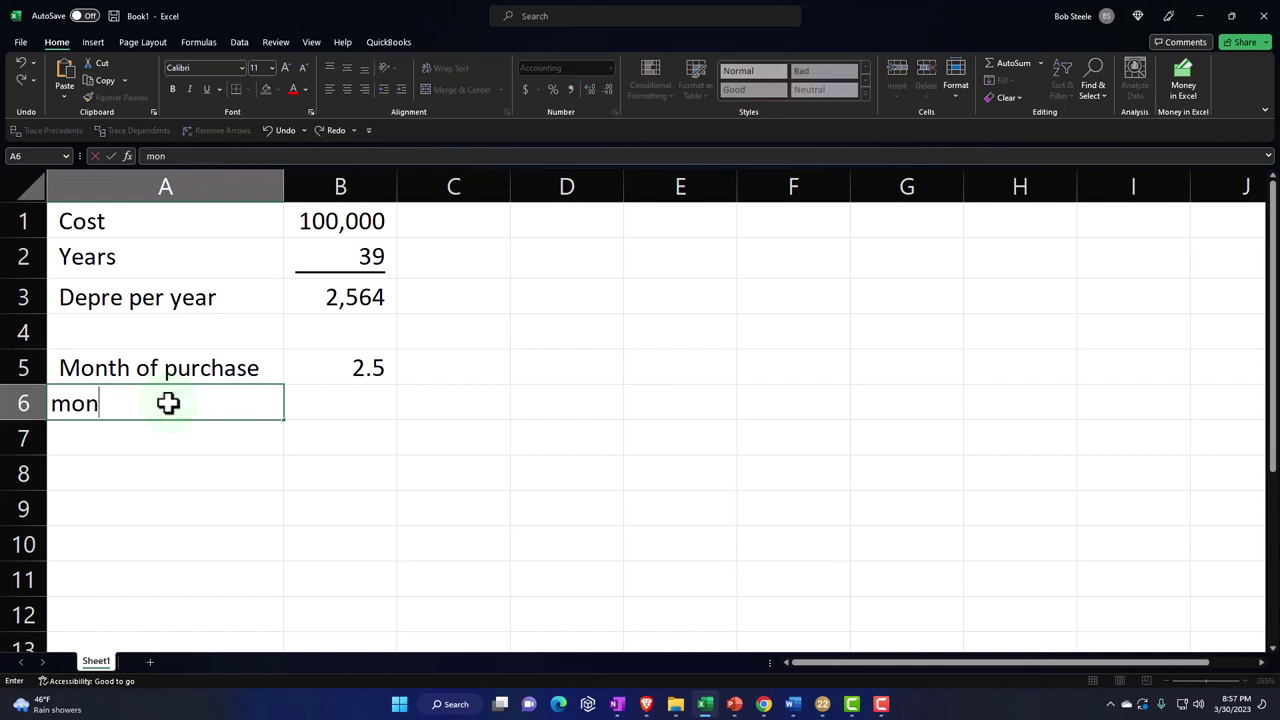
{"action": "type", "text": "Months in year"}
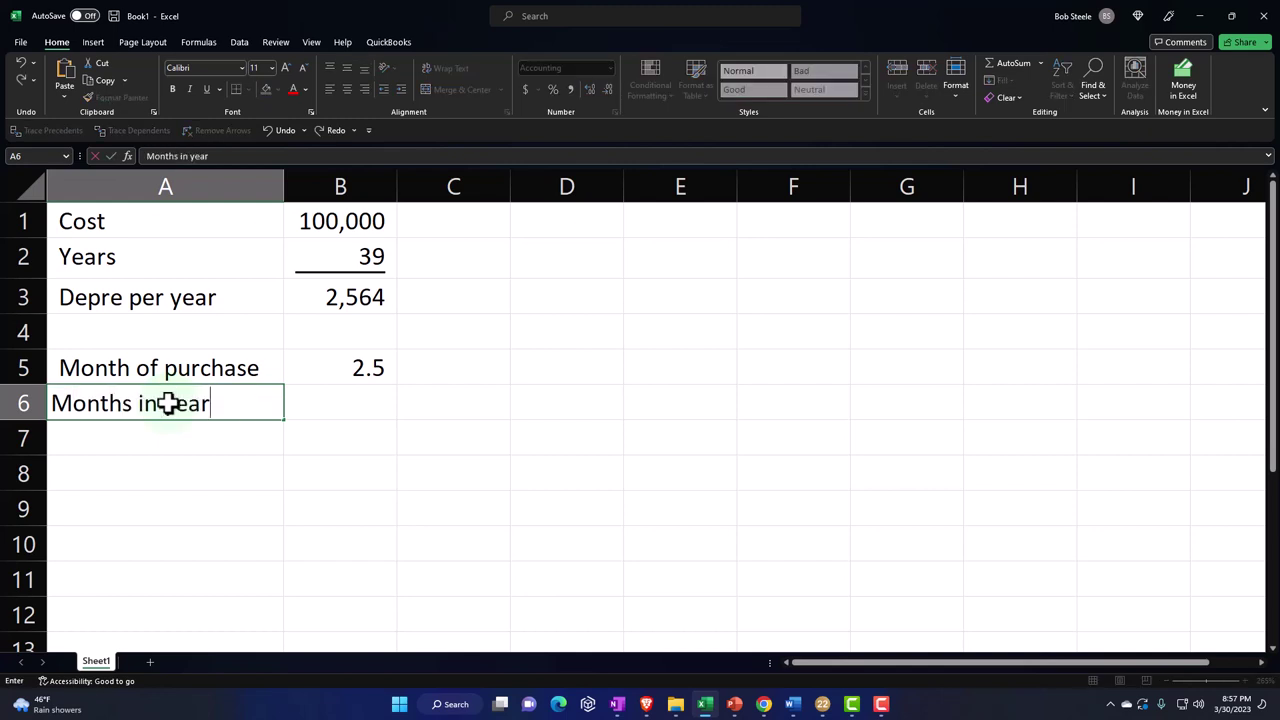
{"action": "key", "text": "Tab"}
{"action": "type", "text": "12"}
{"action": "key", "text": "Return"}
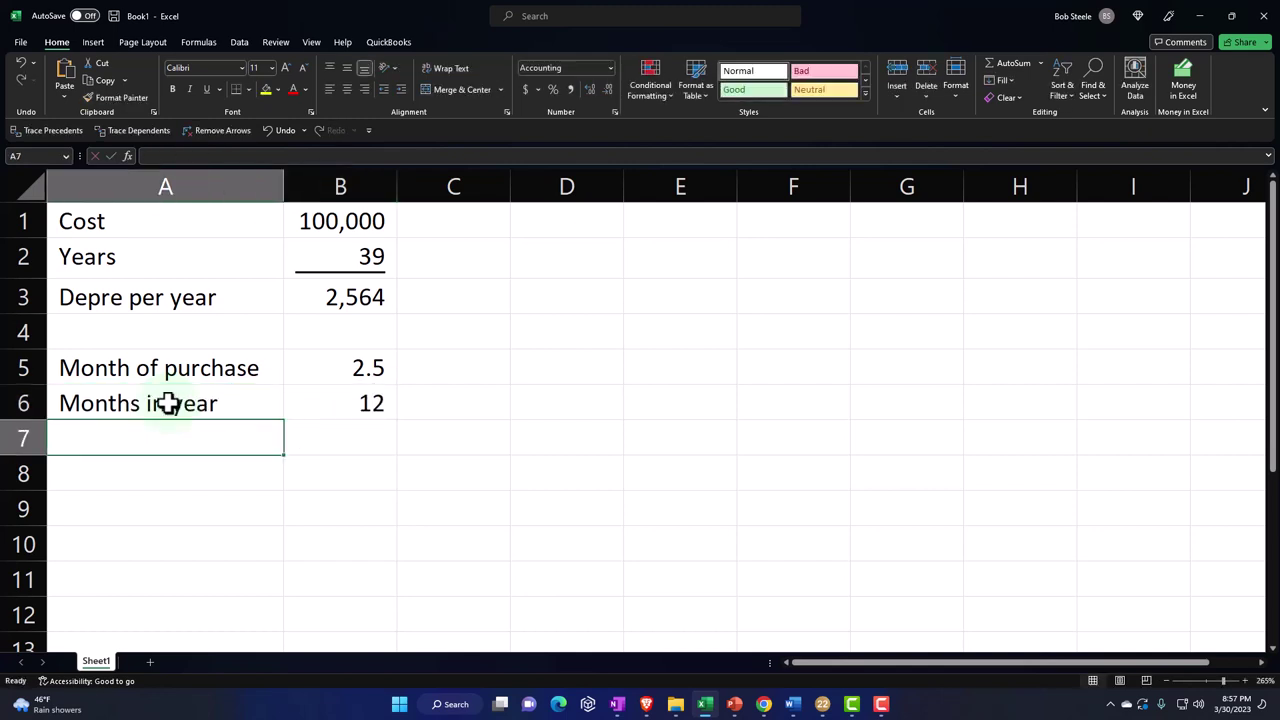
Underline the months-in-year value in B6.
{"action": "key", "text": "Up"}
{"action": "key", "text": "Right"}
{"action": "left_click", "coordinate": [203, 87]}
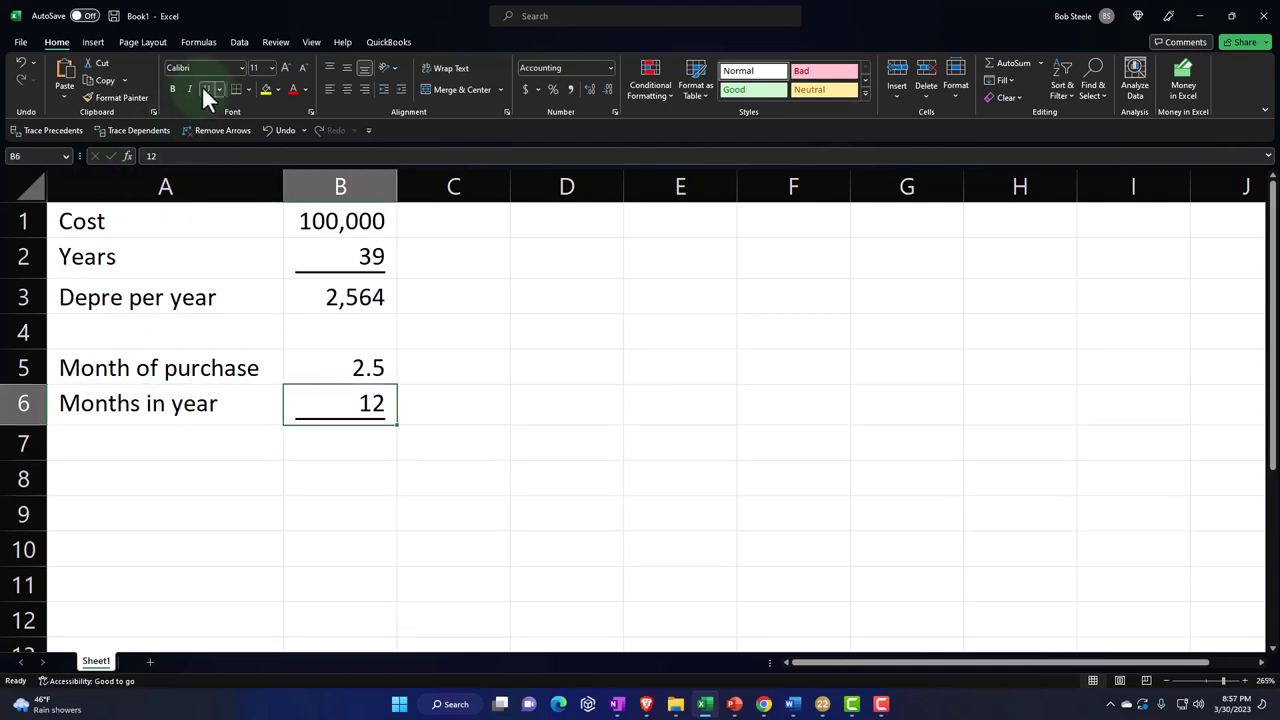
Enter the label "Fraction" in A7, below Months in year.
{"action": "key", "text": "Return"}
{"action": "key", "text": "Left"}
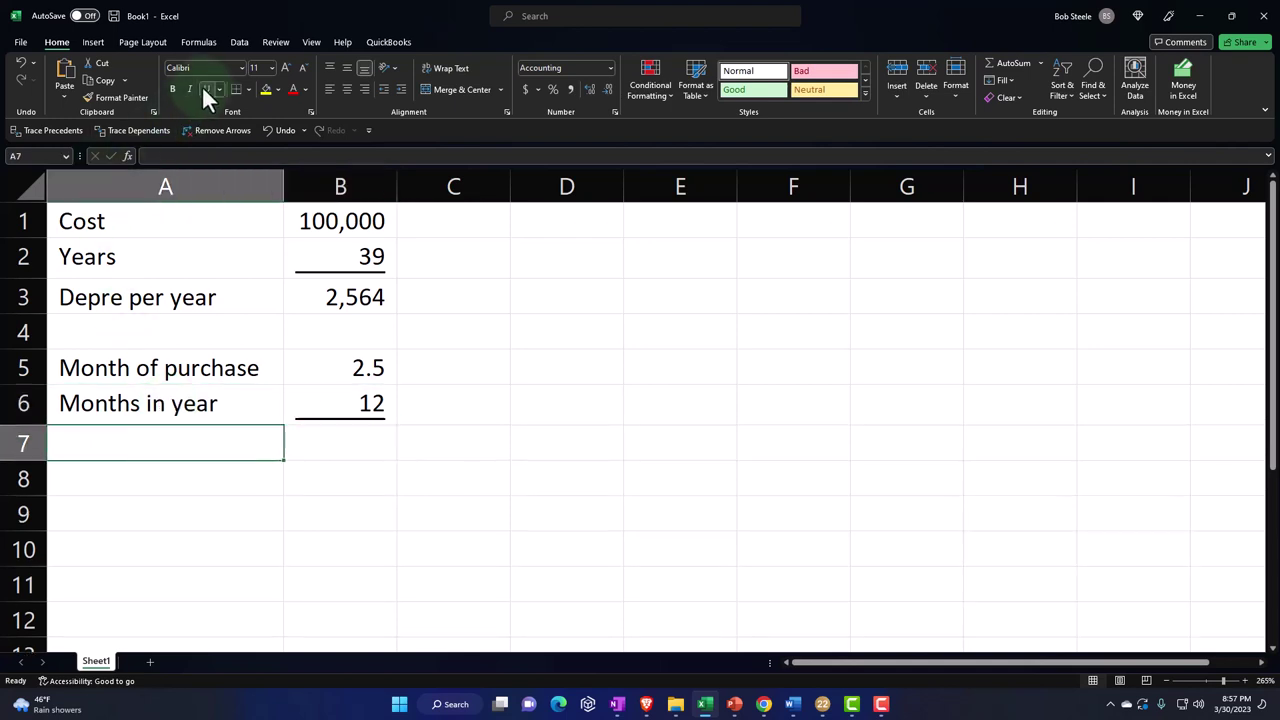
{"action": "type", "text": "Fraction"}
{"action": "key", "text": "BackSpace"}
{"action": "key", "text": "BackSpace"}
{"action": "key", "text": "BackSpace"}
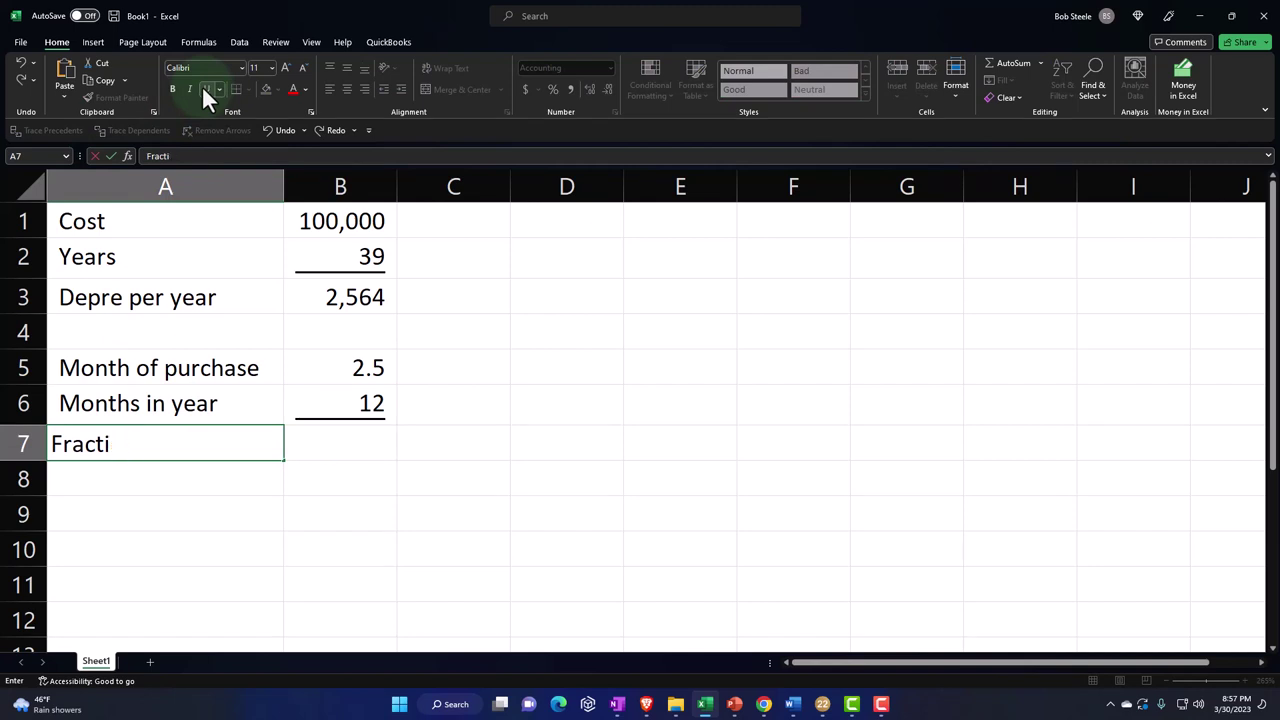
{"action": "type", "text": "ion"}
{"action": "key", "text": "Right"}
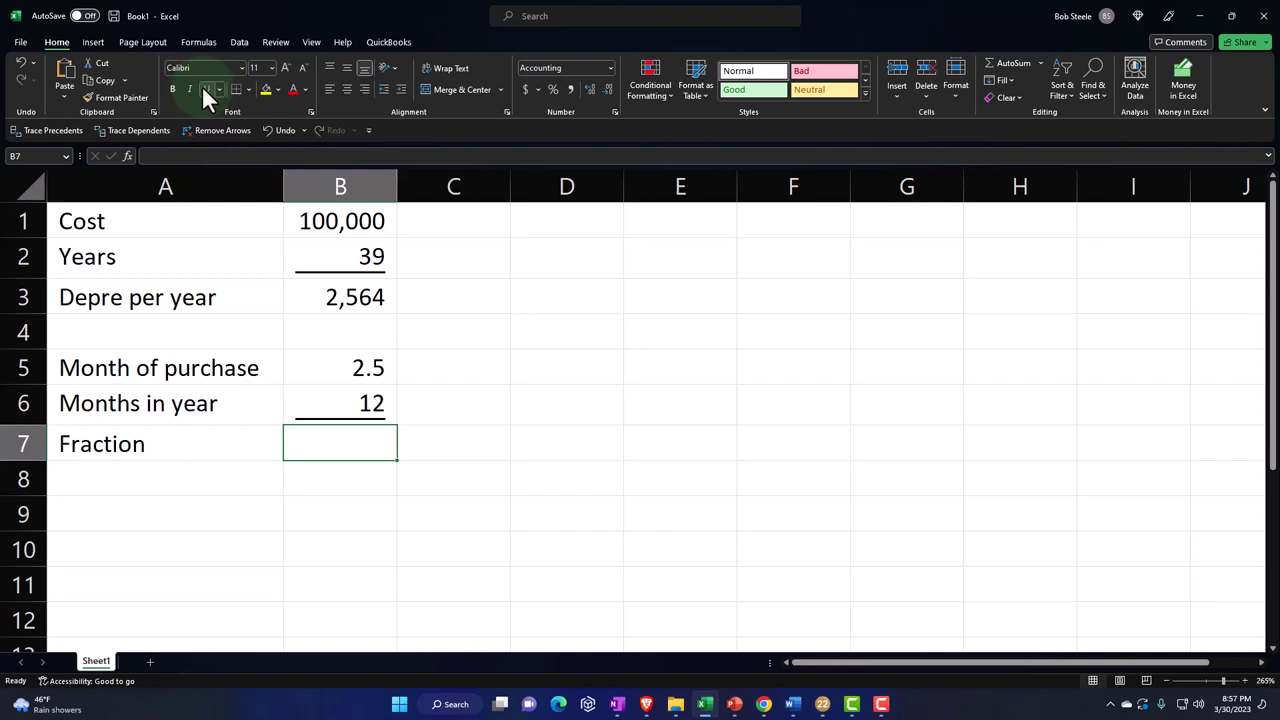
Calculate the fraction in B7 by dividing the month of purchase by the months in the year, =B5/B6.
{"action": "type", "text": "="}
{"action": "key", "text": "Up"}
{"action": "key", "text": "Up"}
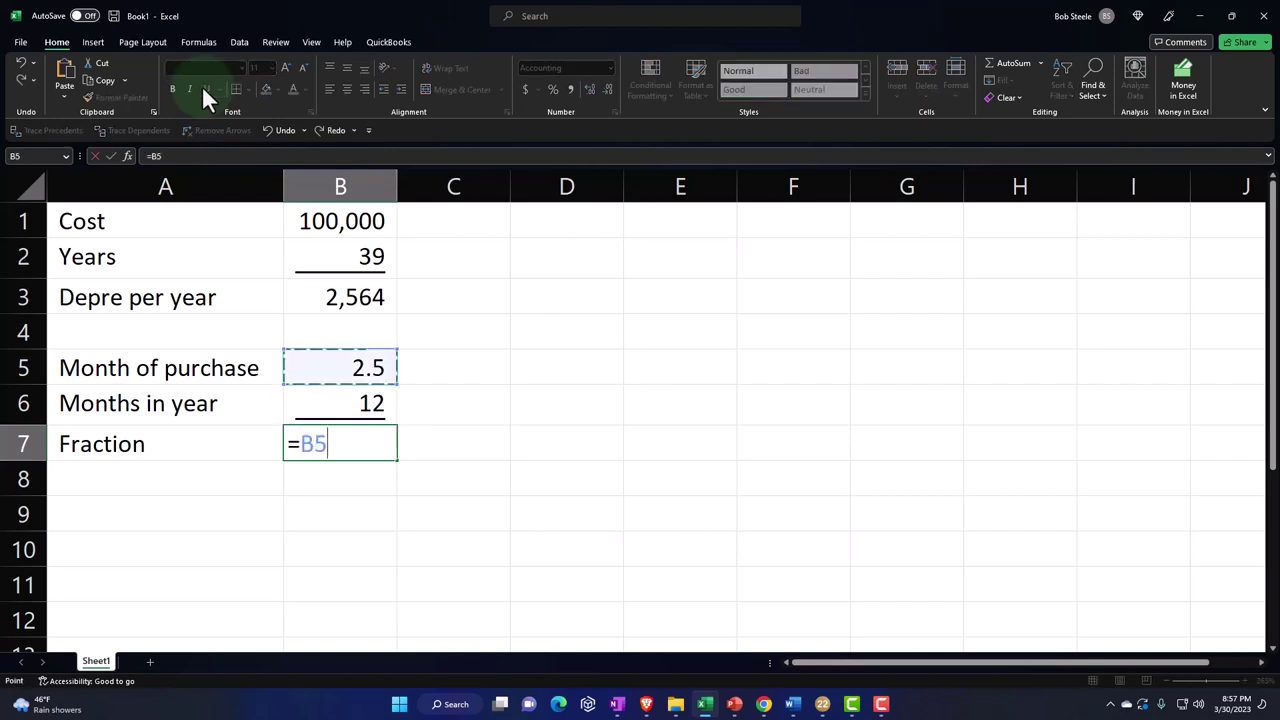
{"action": "type", "text": "/"}
{"action": "key", "text": "Up"}
{"action": "key", "text": "Return"}
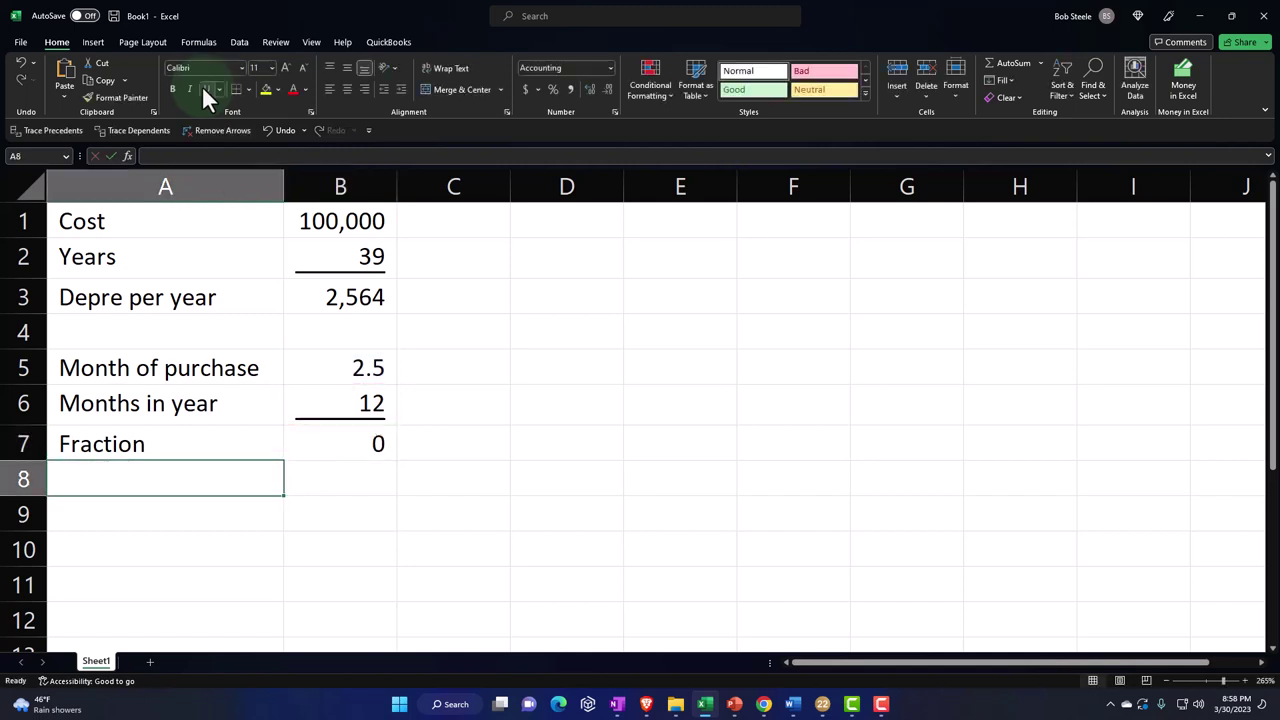
Format the fraction in B7 as a percentage with two decimal places.
{"action": "key", "text": "Up"}
{"action": "key", "text": "Right"}
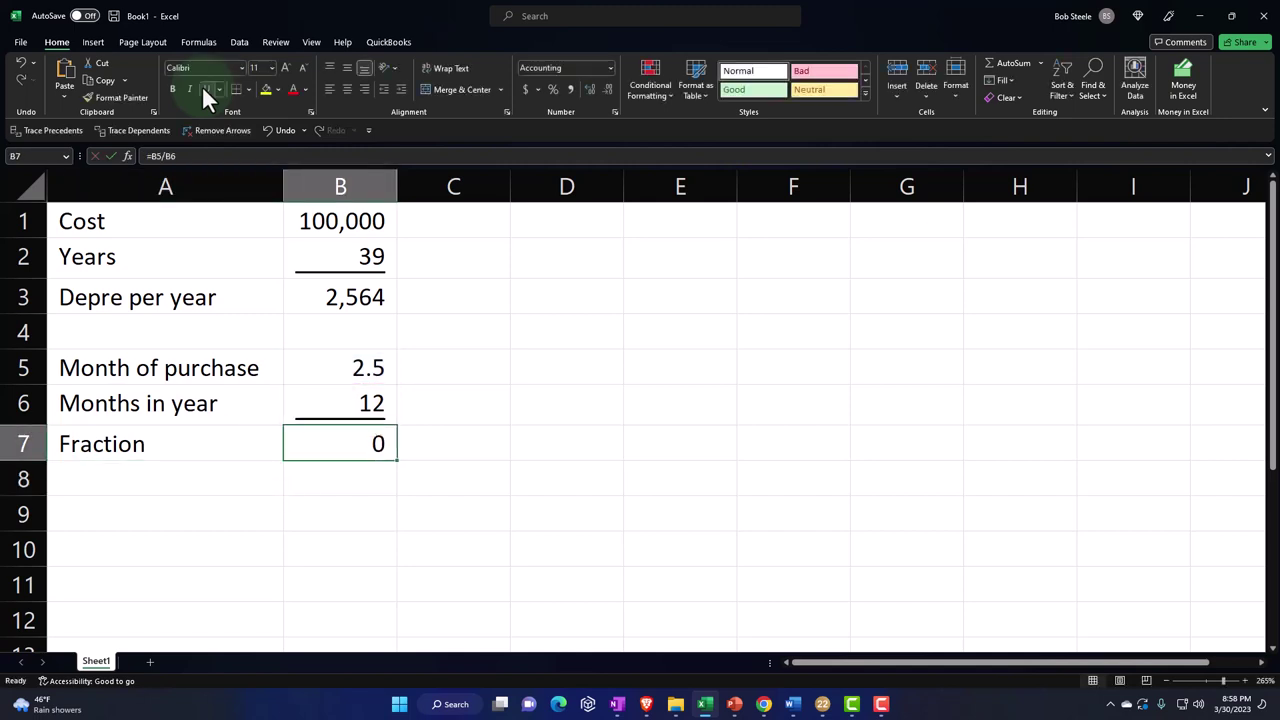
{"action": "left_click", "coordinate": [552, 90]}
{"action": "left_click", "coordinate": [587, 90]}
{"action": "left_click", "coordinate": [587, 90]}
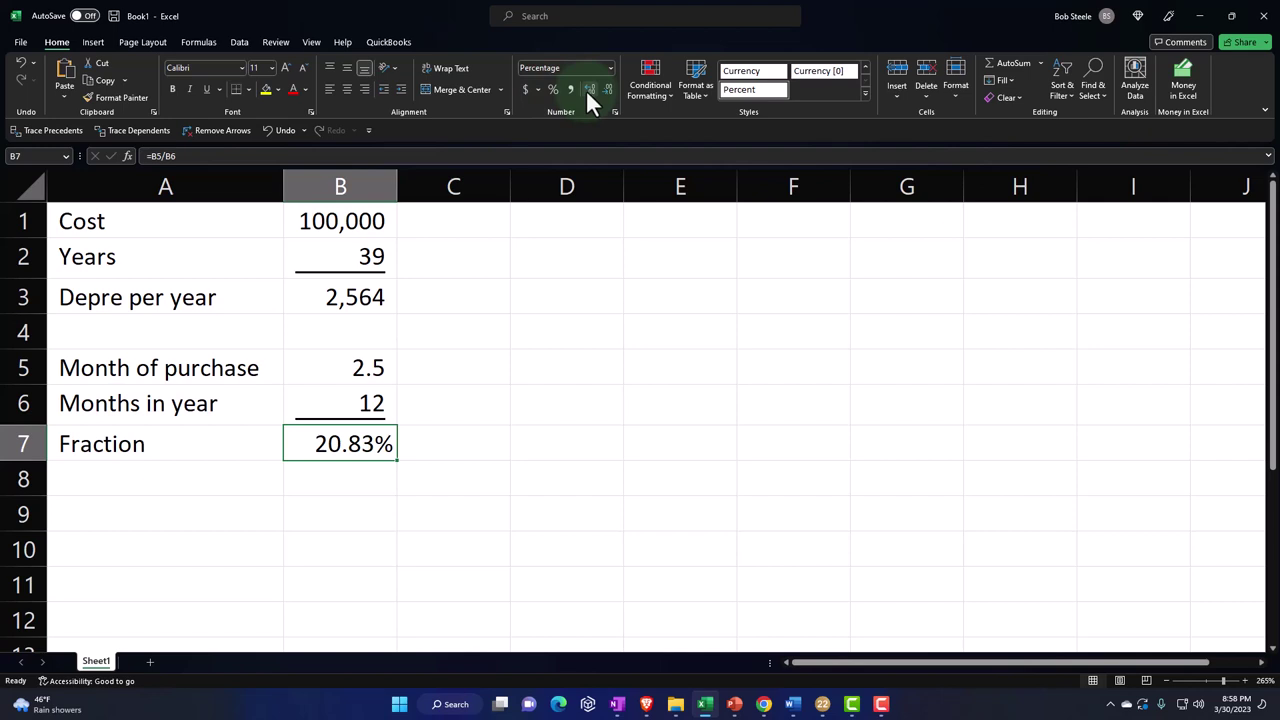
In B9, multiply the yearly depreciation by the fraction using =B3*B7.
{"action": "left_click", "coordinate": [326, 511]}
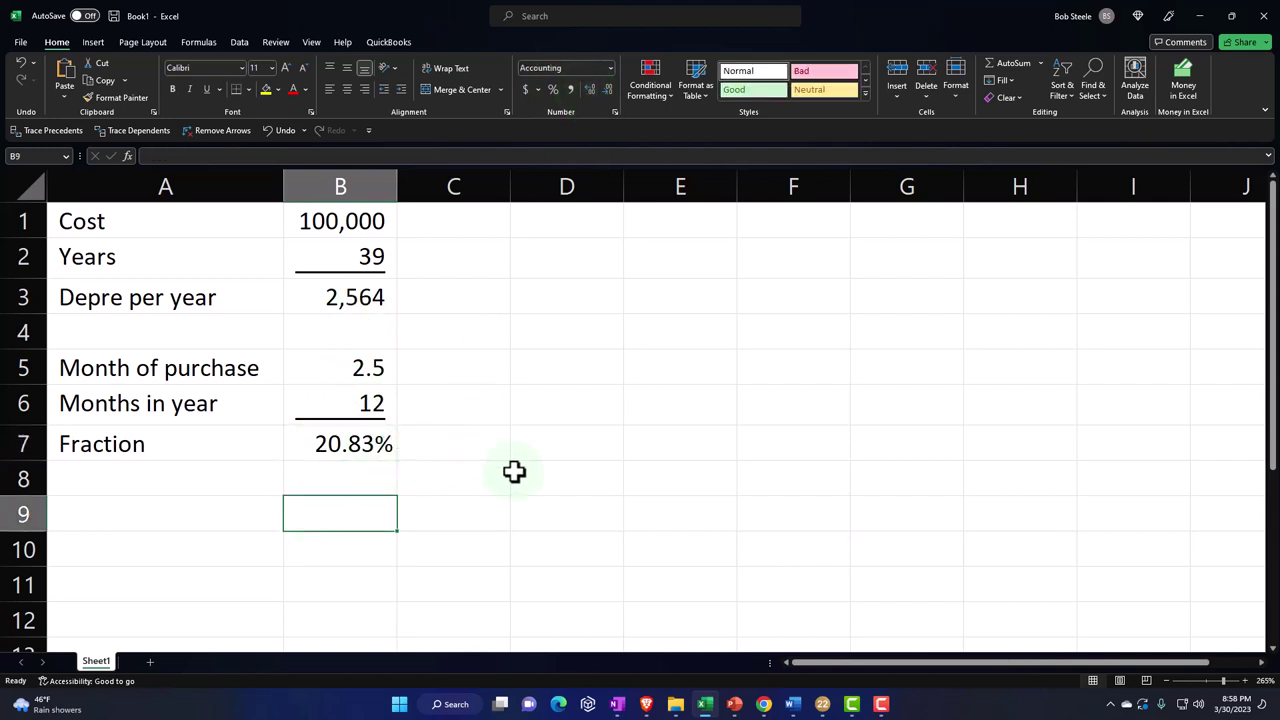
{"action": "type", "text": "="}
{"action": "key", "text": "Up"}
{"action": "key", "text": "Up"}
{"action": "key", "text": "Up"}
{"action": "key", "text": "Up"}
{"action": "key", "text": "Up"}
{"action": "key", "text": "Up"}
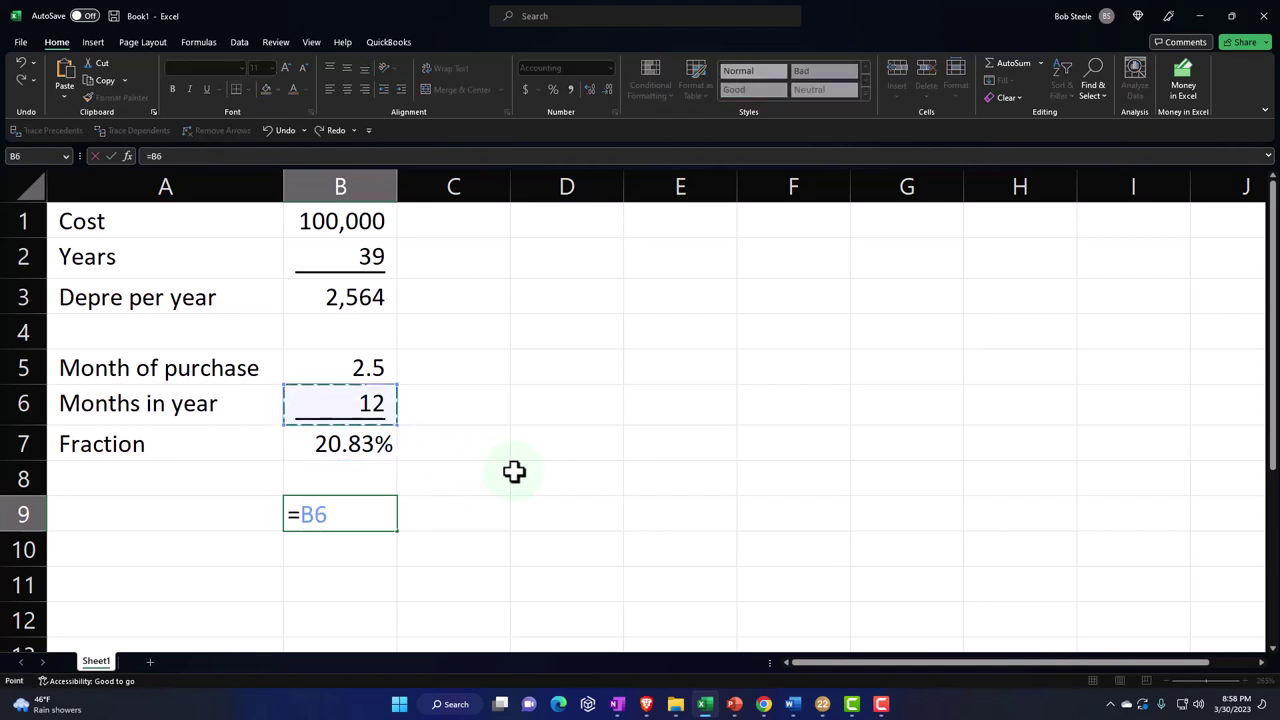
{"action": "type", "text": "*"}
{"action": "key", "text": "Up"}
{"action": "key", "text": "Up"}
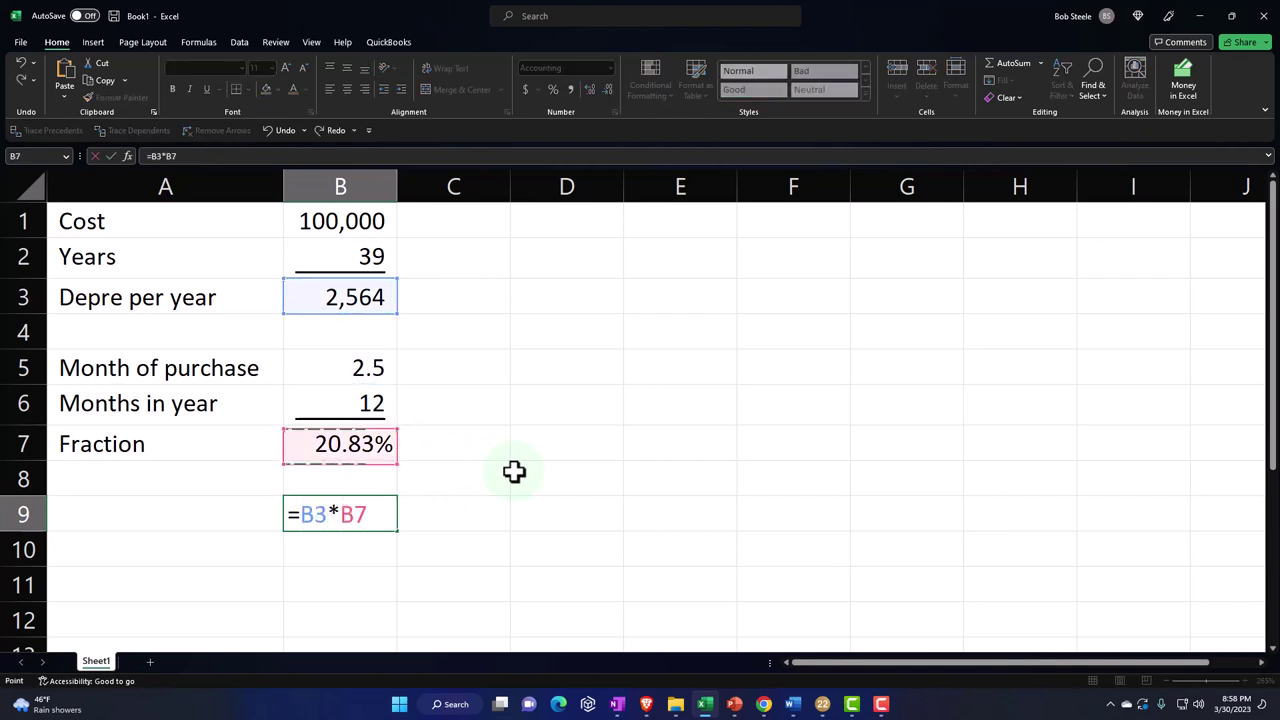
{"action": "key", "text": "Return"}
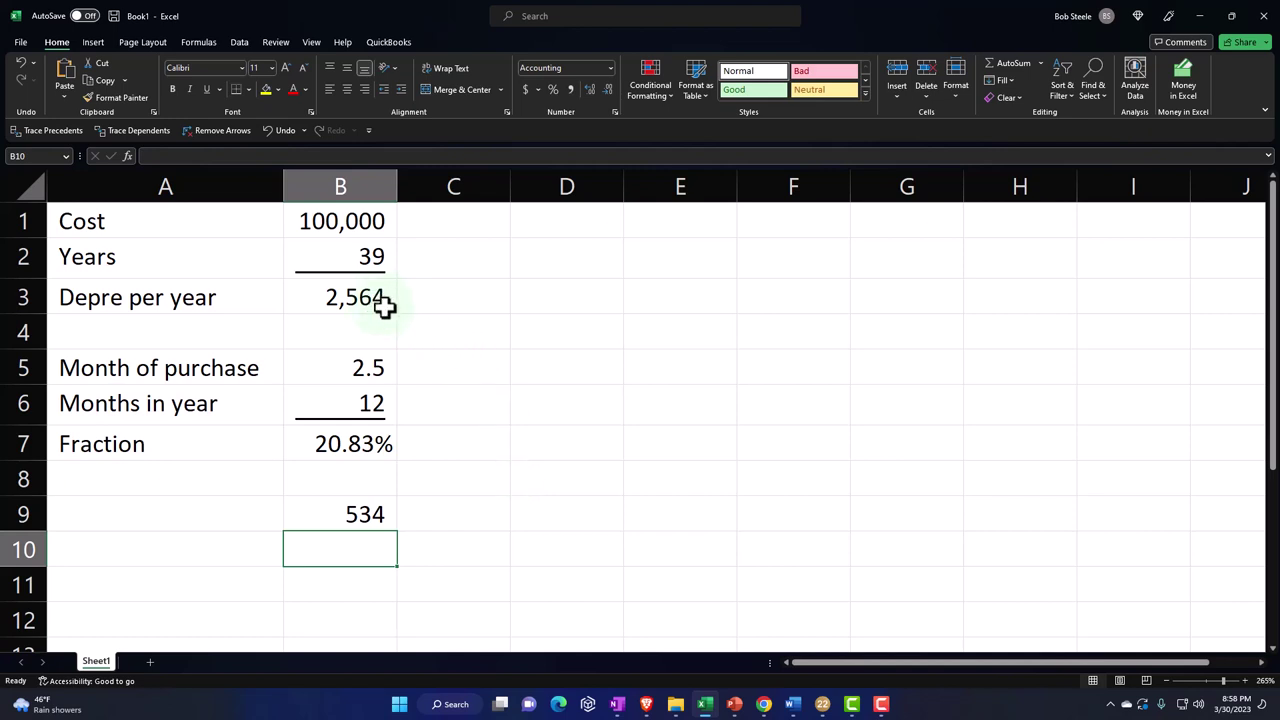
In B11, subtract the B9 amount from the yearly depreciation using =B3-B9.
{"action": "key", "text": "Down"}
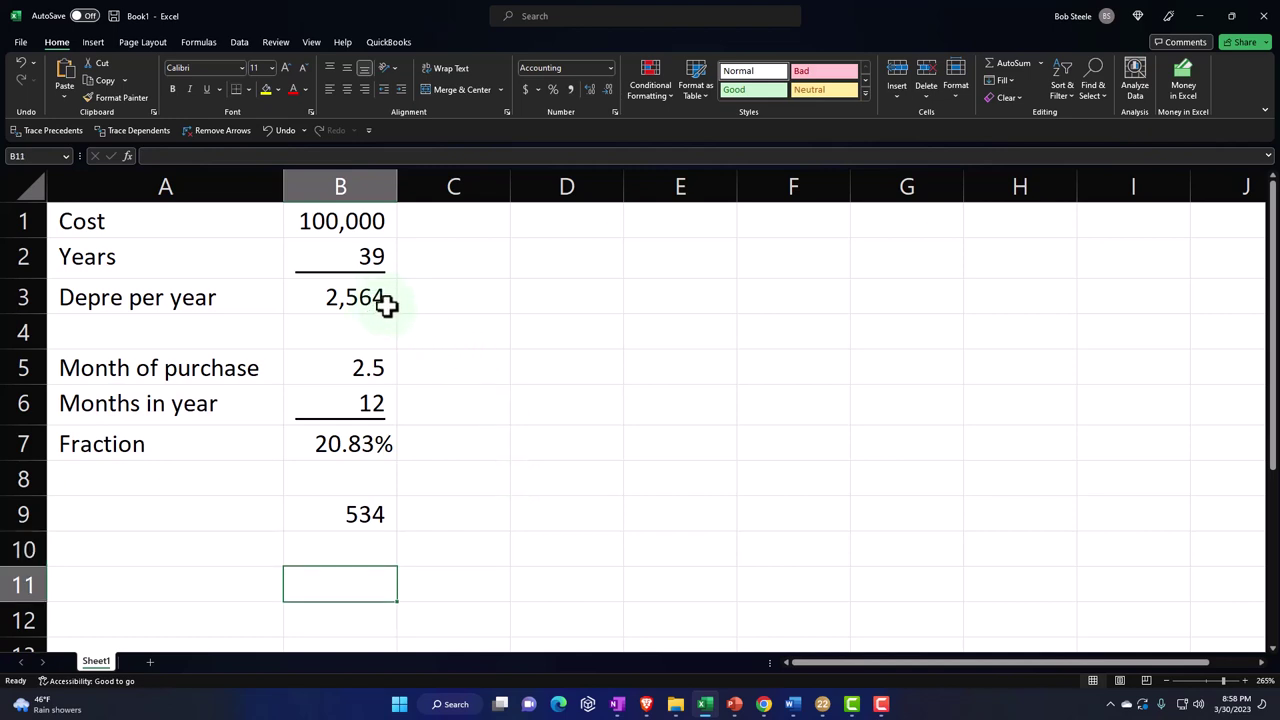
{"action": "type", "text": "="}
{"action": "key", "text": "Up"}
{"action": "key", "text": "Up"}
{"action": "key", "text": "Up"}
{"action": "key", "text": "Up"}
{"action": "key", "text": "Up"}
{"action": "key", "text": "Up"}
{"action": "key", "text": "Up"}
{"action": "key", "text": "Up"}
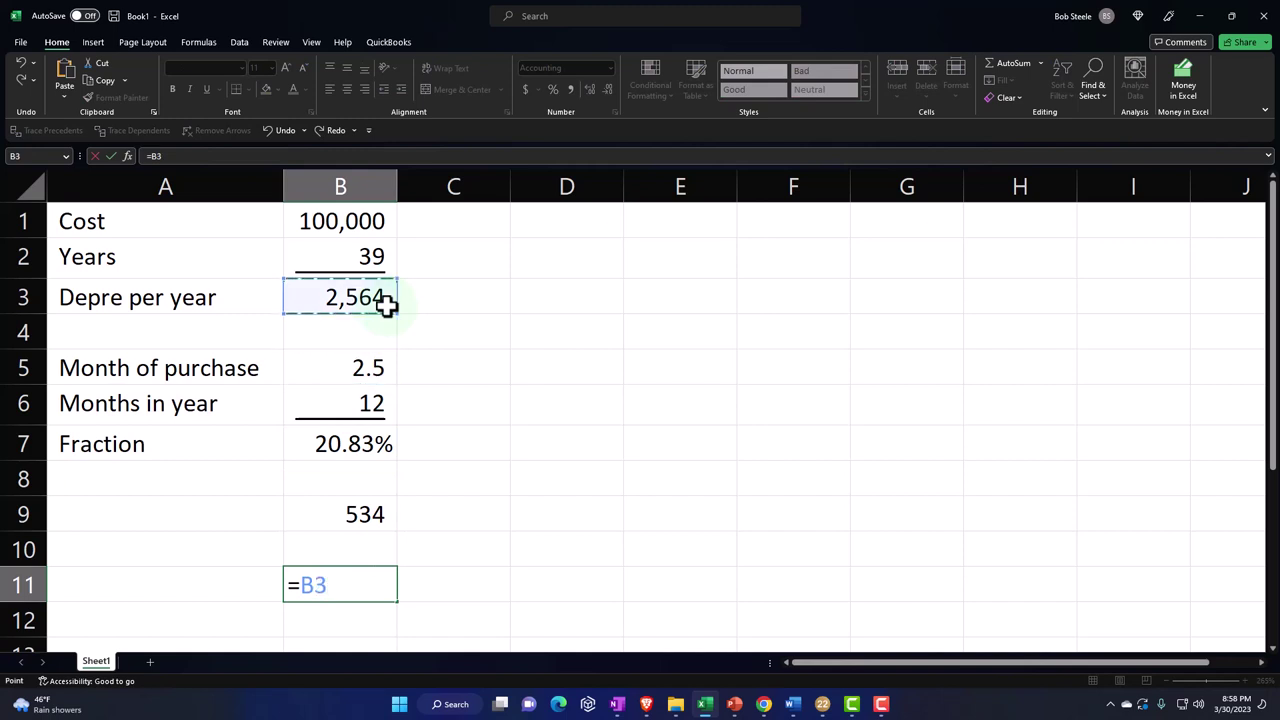
{"action": "type", "text": "-"}
{"action": "key", "text": "Up"}
{"action": "key", "text": "Up"}
{"action": "key", "text": "Return"}
{"action": "key", "text": "Up"}
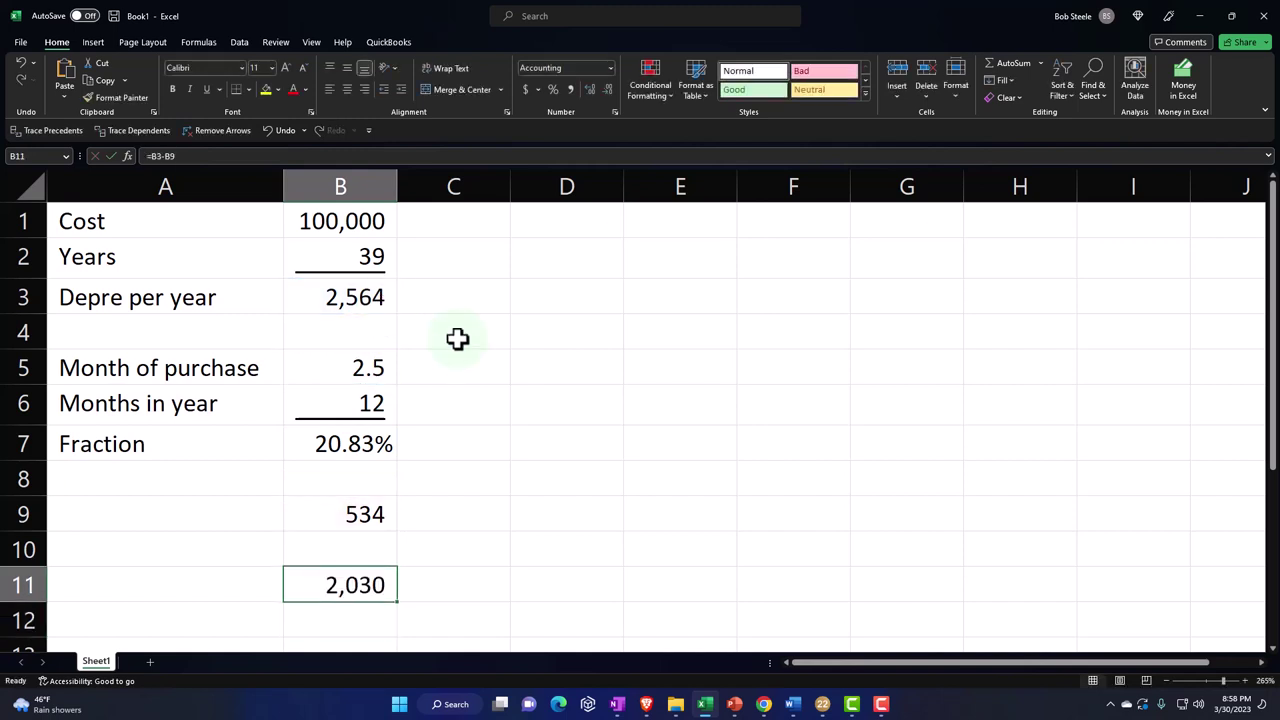
Check the calculated depreciation against the building's current depreciation in Lacerte's 2022 Federal Depreciation Schedule, and return to the Excel worksheet.
{"action": "left_click", "coordinate": [822, 704]}
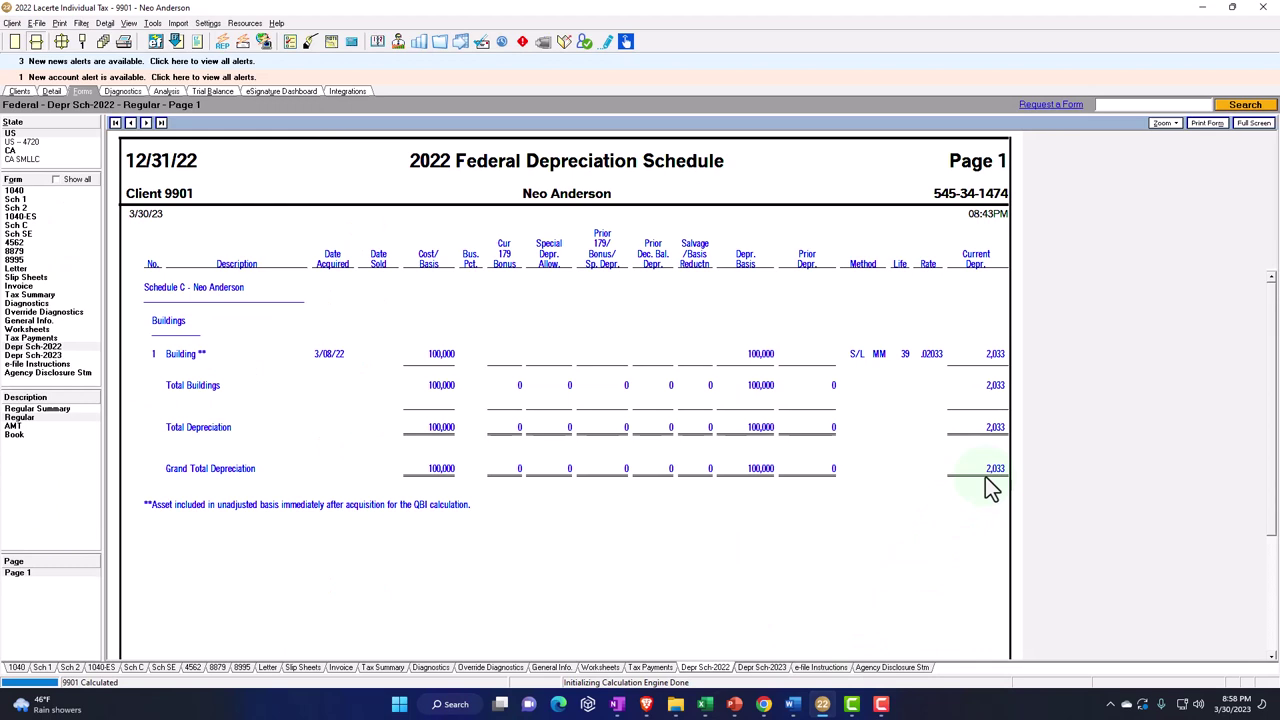
{"action": "left_click", "coordinate": [706, 704]}
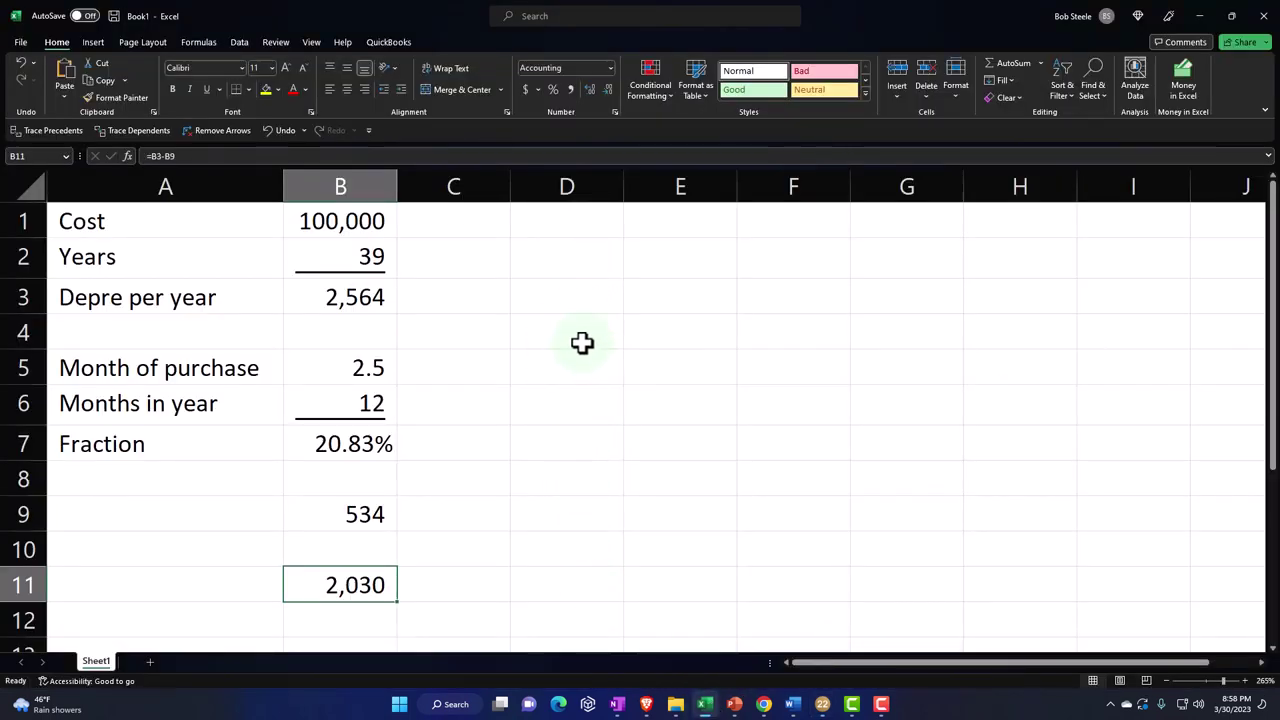
Label D1 "Months in year" and enter 12 in E1.
{"action": "left_click", "coordinate": [596, 224]}
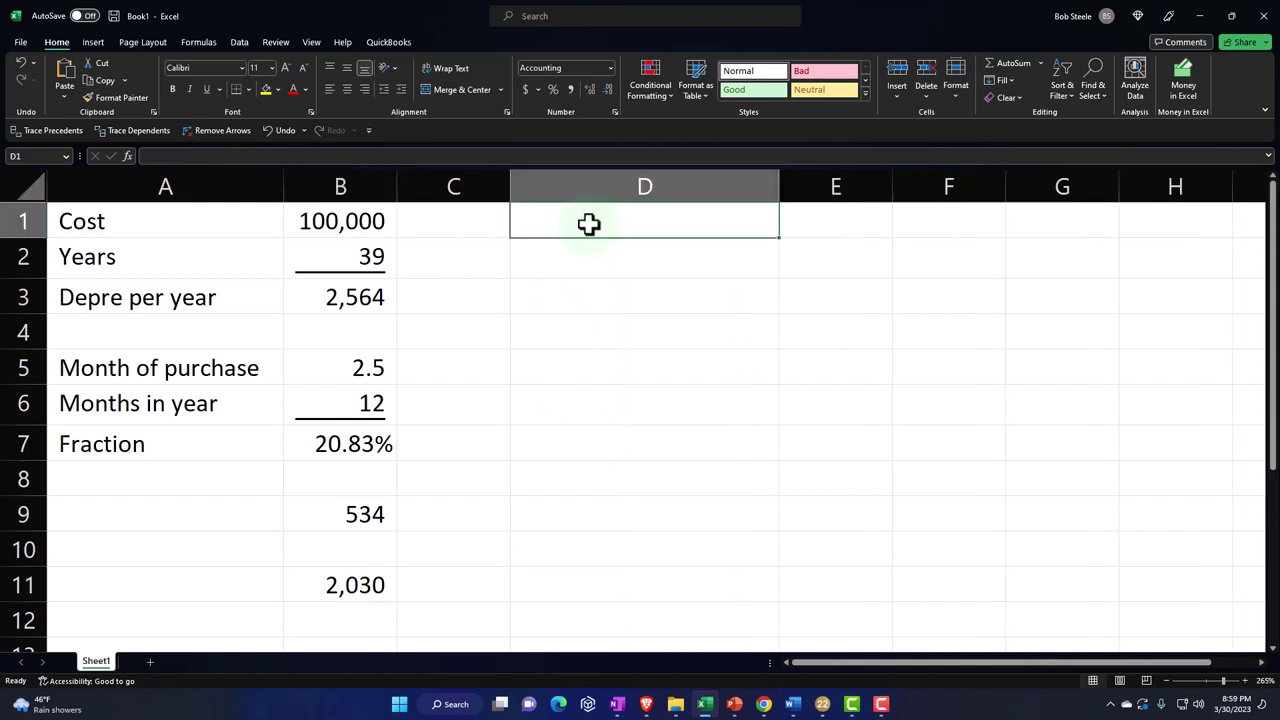
{"action": "type", "text": "Months i"}
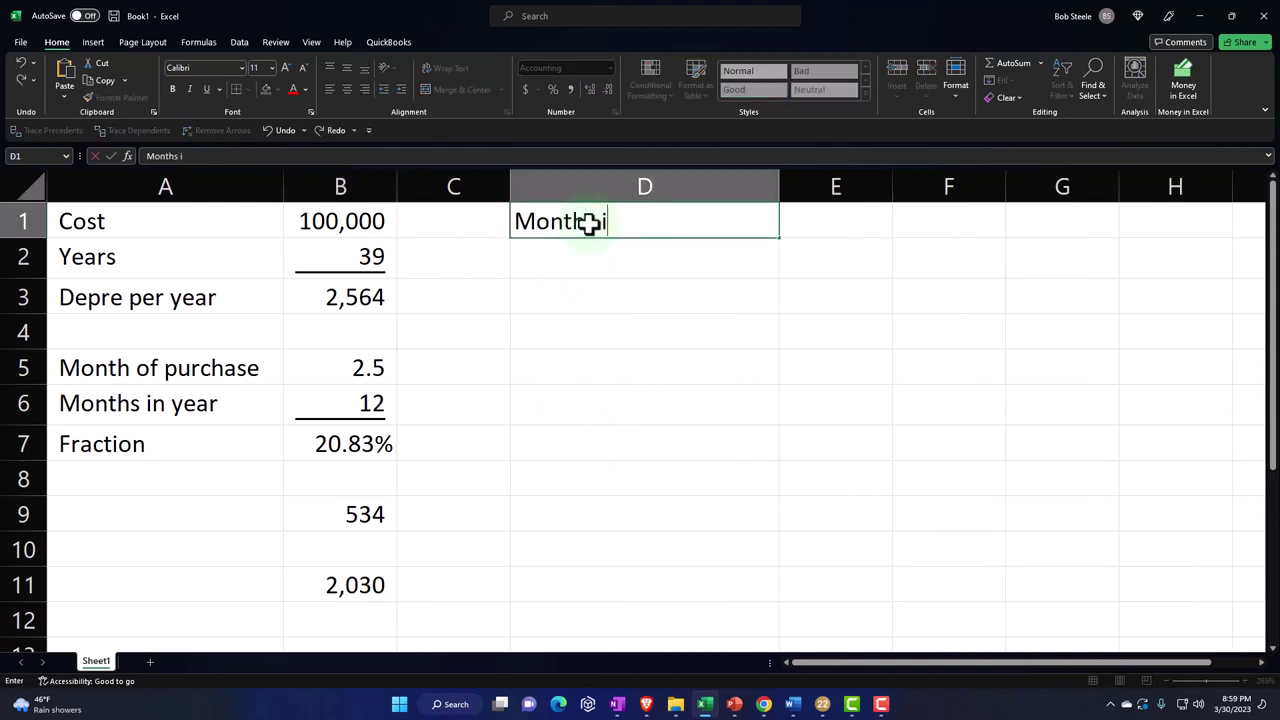
{"action": "type", "text": "n year"}
{"action": "key", "text": "Tab"}
{"action": "type", "text": "12"}
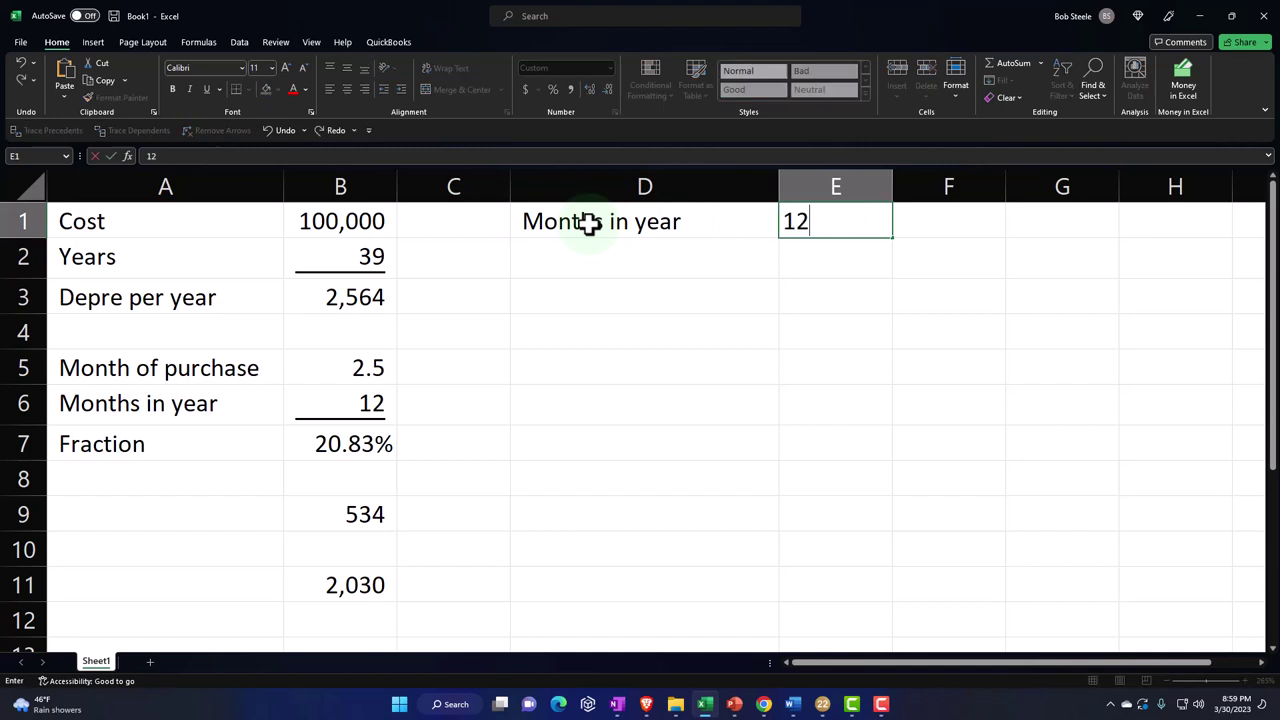
{"action": "key", "text": "Return"}
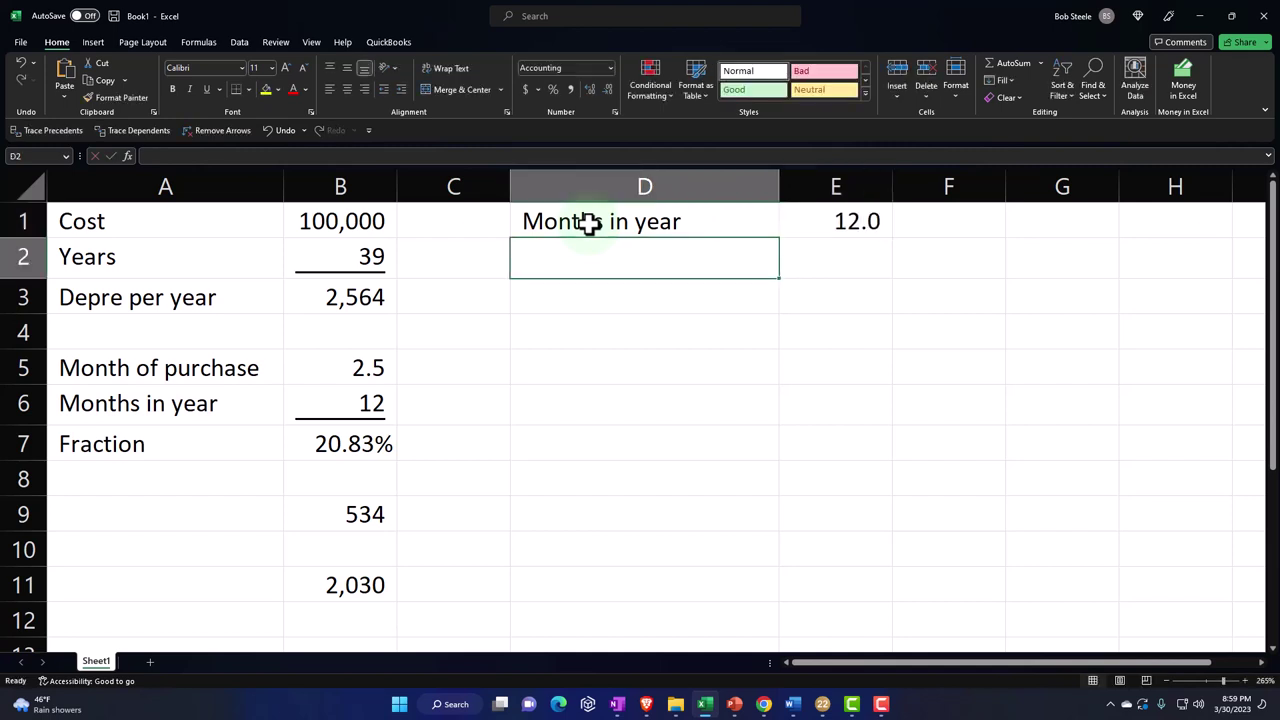
Link the label in D2 to A6 with =A6 and enter 2.5 in E2.
{"action": "type", "text": "="}
{"action": "key", "text": "Left"}
{"action": "key", "text": "Left"}
{"action": "key", "text": "Left"}
{"action": "key", "text": "Down"}
{"action": "key", "text": "Down"}
{"action": "key", "text": "Down"}
{"action": "key", "text": "Down"}
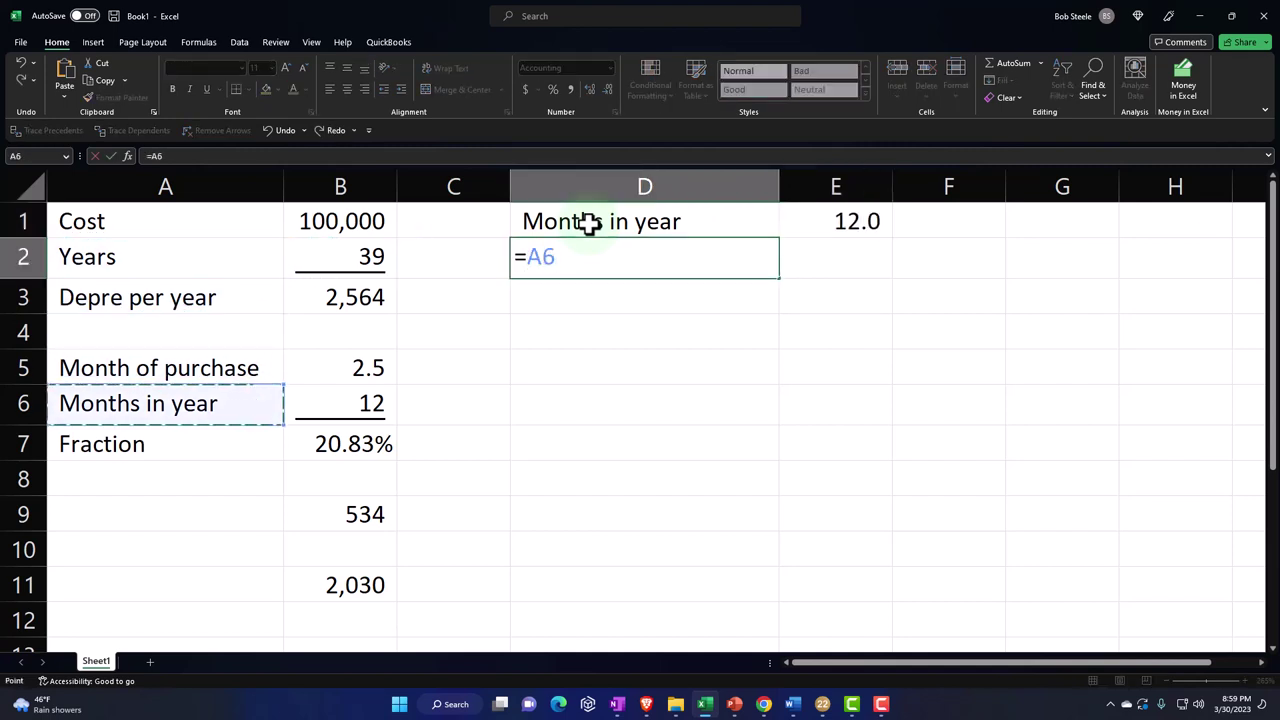
{"action": "key", "text": "Tab"}
{"action": "type", "text": "2.5"}
{"action": "key", "text": "Return"}
{"action": "key", "text": "Up"}
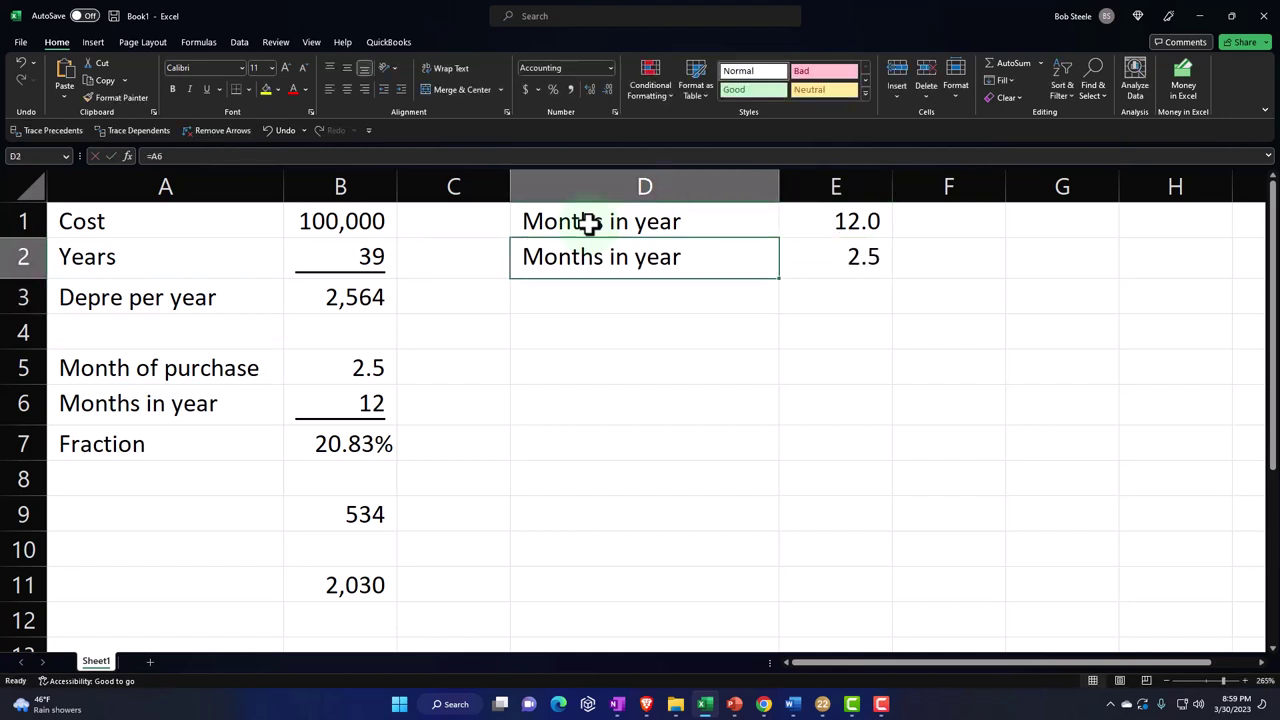
Calculate the remaining months in E3 by subtracting E2 from E1, =E1-E2.
{"action": "key", "text": "Down"}
{"action": "key", "text": "Right"}
{"action": "type", "text": "="}
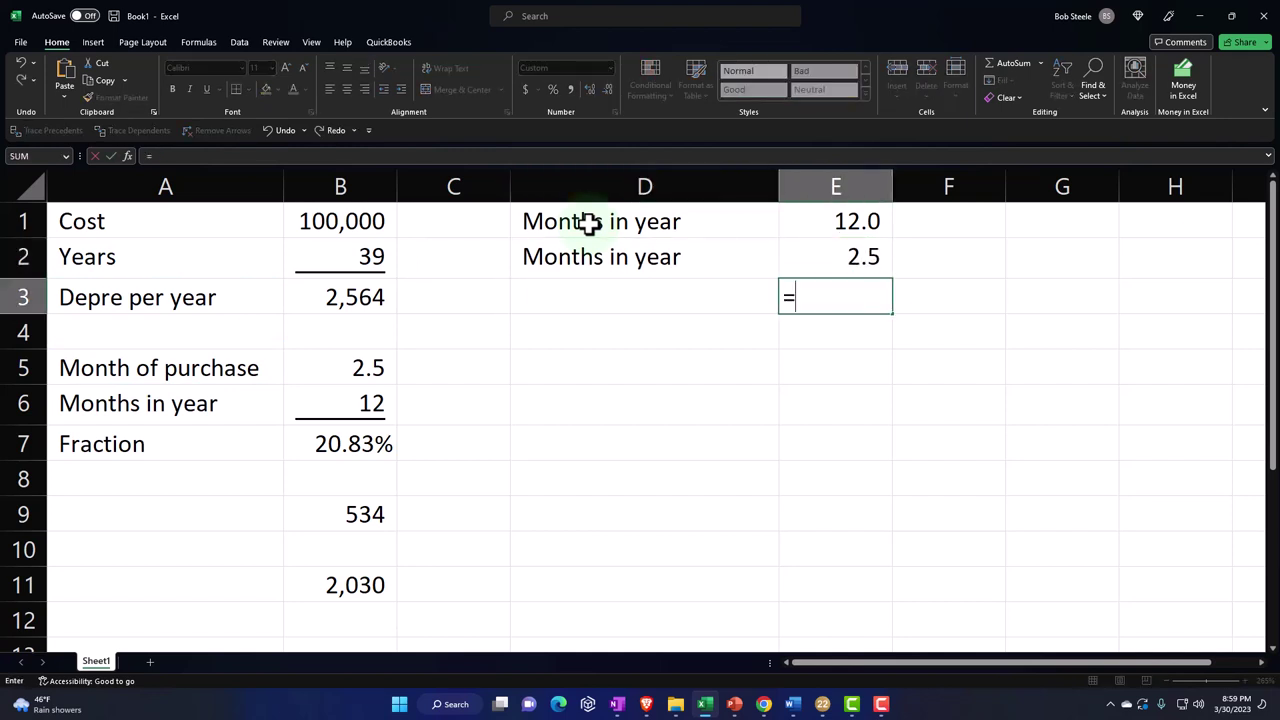
{"action": "key", "text": "Up"}
{"action": "key", "text": "Up"}
{"action": "type", "text": "-"}
{"action": "key", "text": "Up"}
{"action": "key", "text": "Return"}
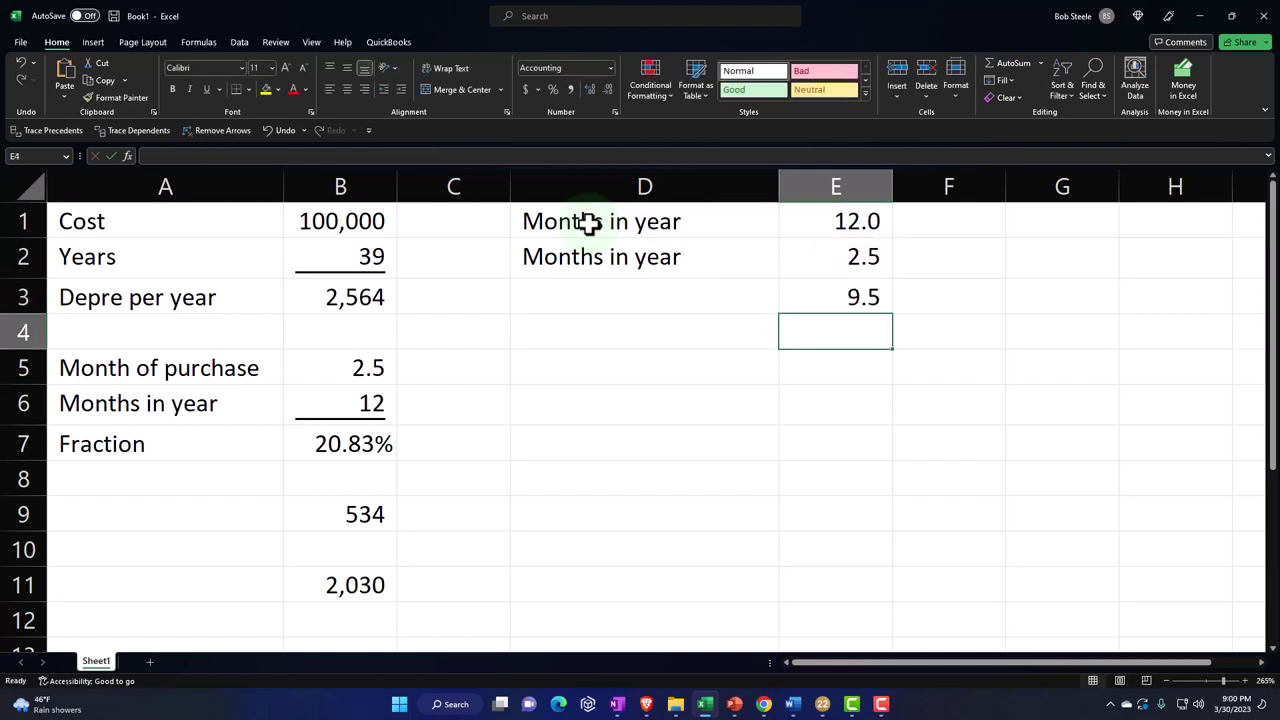
Underline the 2.5 value in E2 above the remaining months.
{"action": "key", "text": "Up"}
{"action": "key", "text": "Up"}
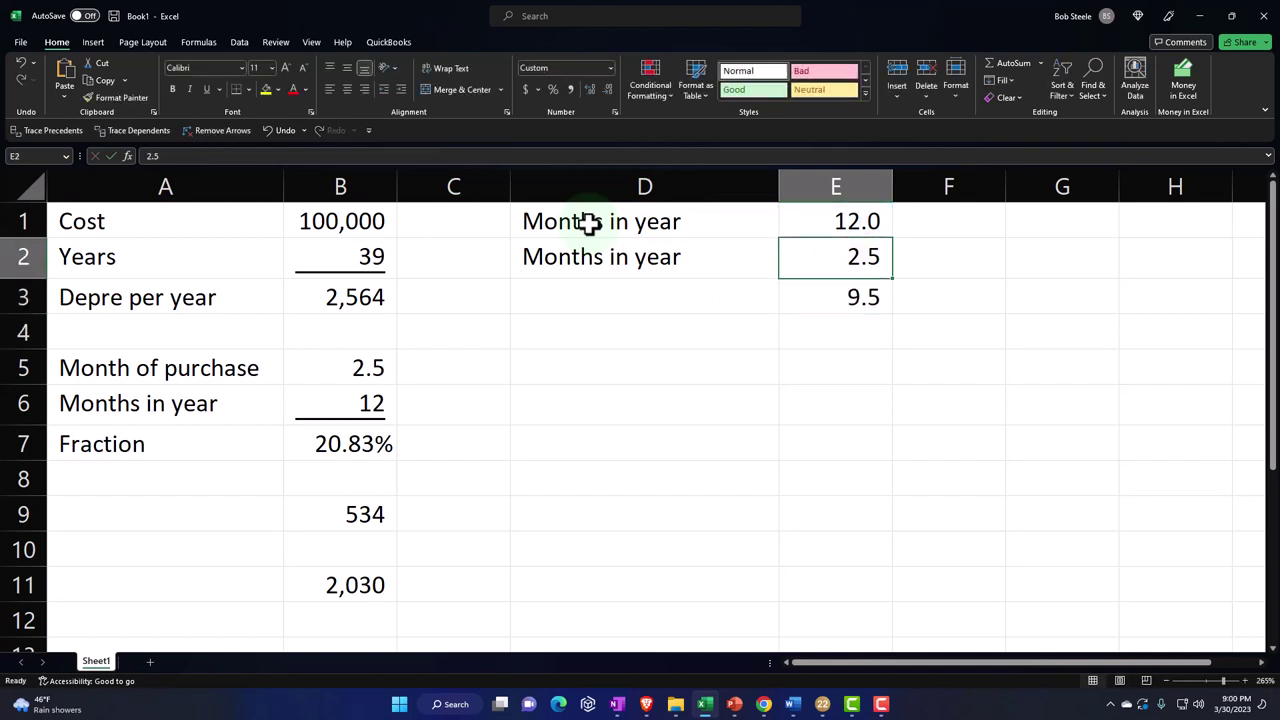
{"action": "left_click", "coordinate": [203, 90]}
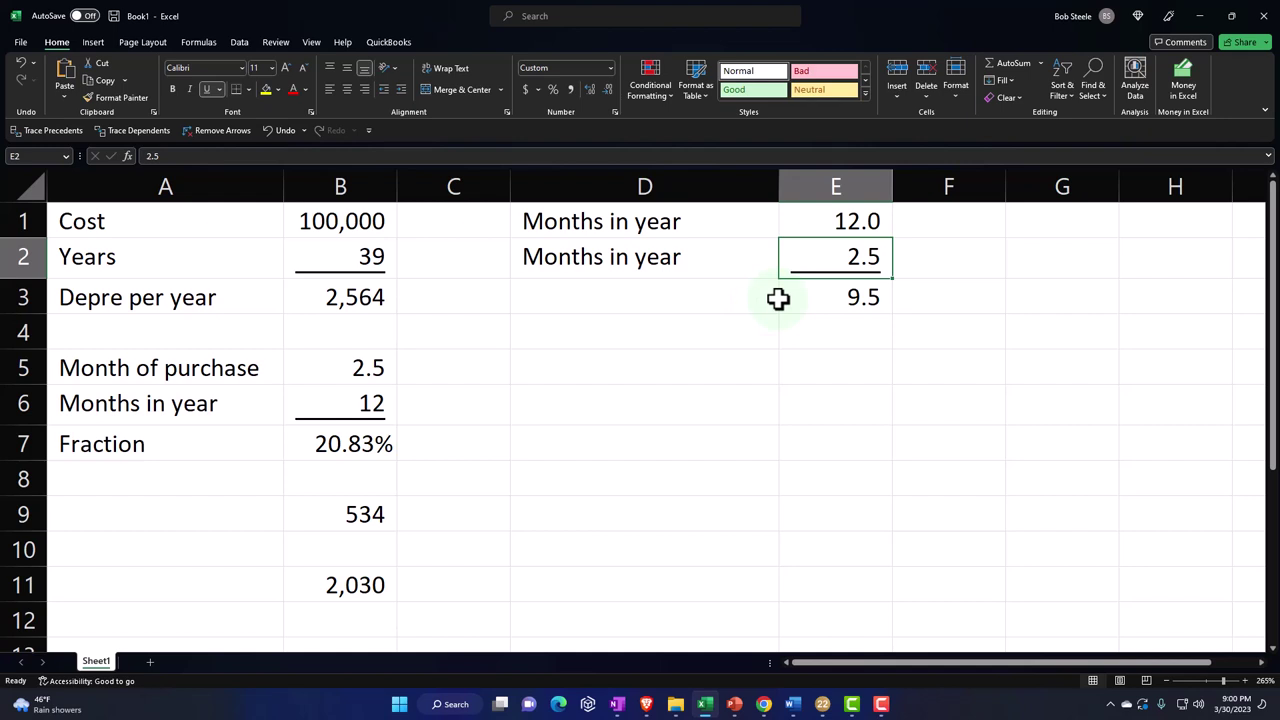
In E4, divide the remaining months by the months in the year using =E3/E1.
{"action": "left_click", "coordinate": [840, 336]}
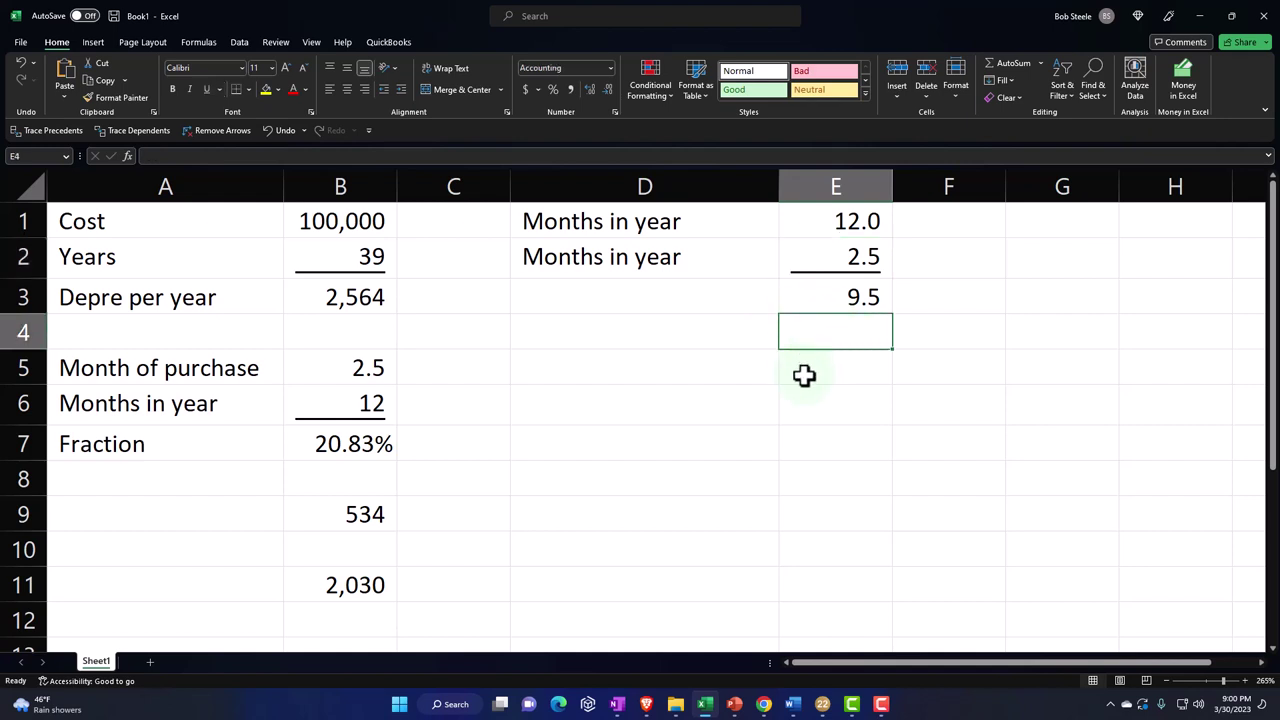
{"action": "type", "text": "="}
{"action": "key", "text": "Up"}
{"action": "type", "text": "/"}
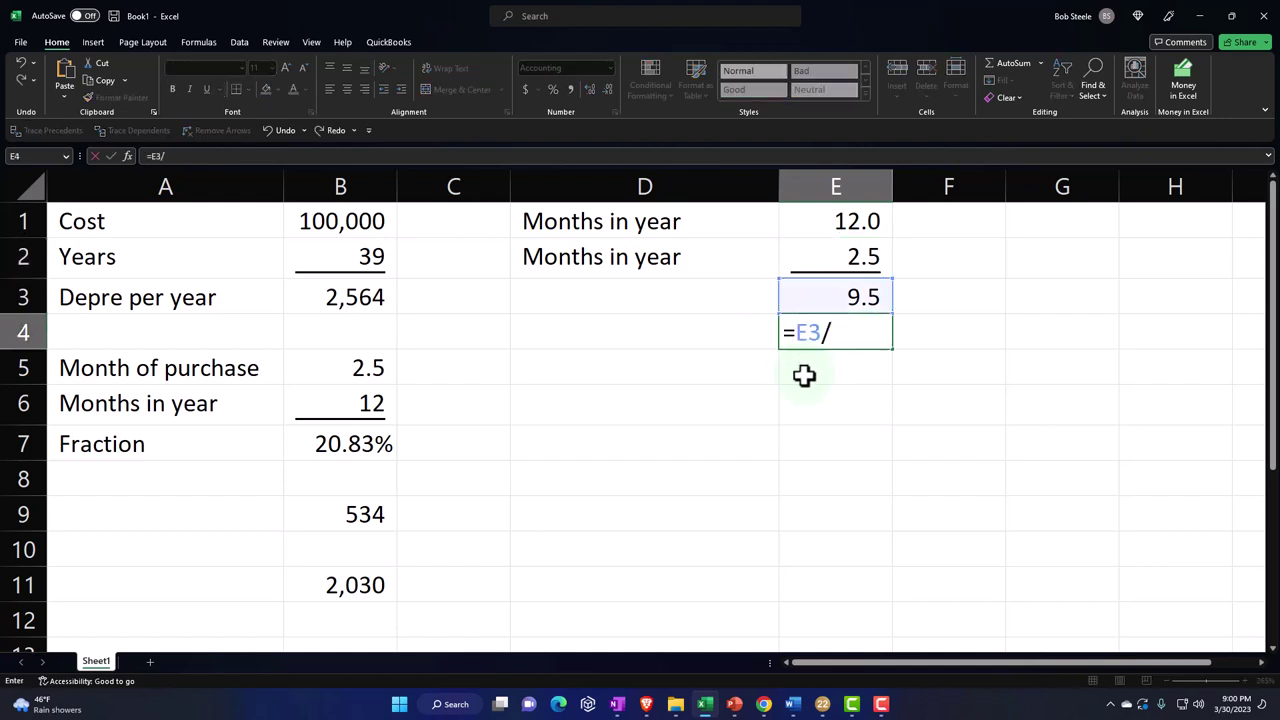
{"action": "key", "text": "Up"}
{"action": "key", "text": "Up"}
{"action": "key", "text": "Return"}
Format the remaining-year fraction in E4 as a percentage with two decimal places.
{"action": "key", "text": "Up"}
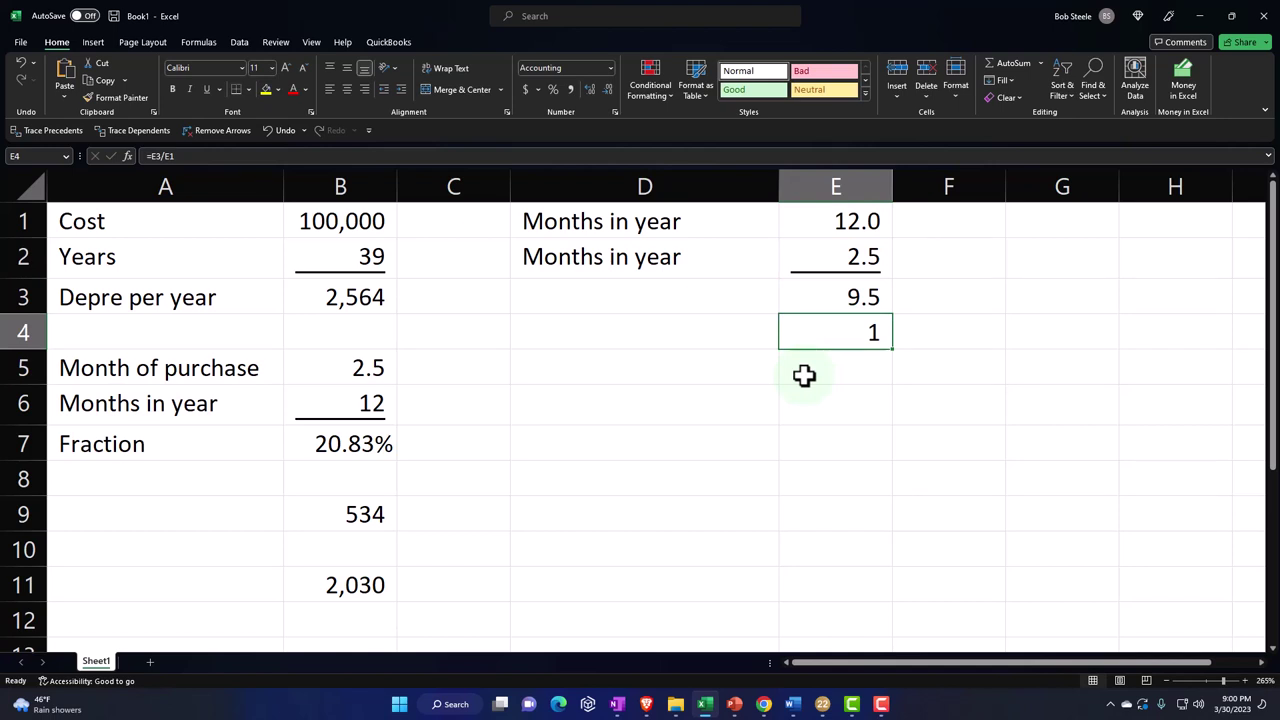
{"action": "left_click", "coordinate": [554, 88]}
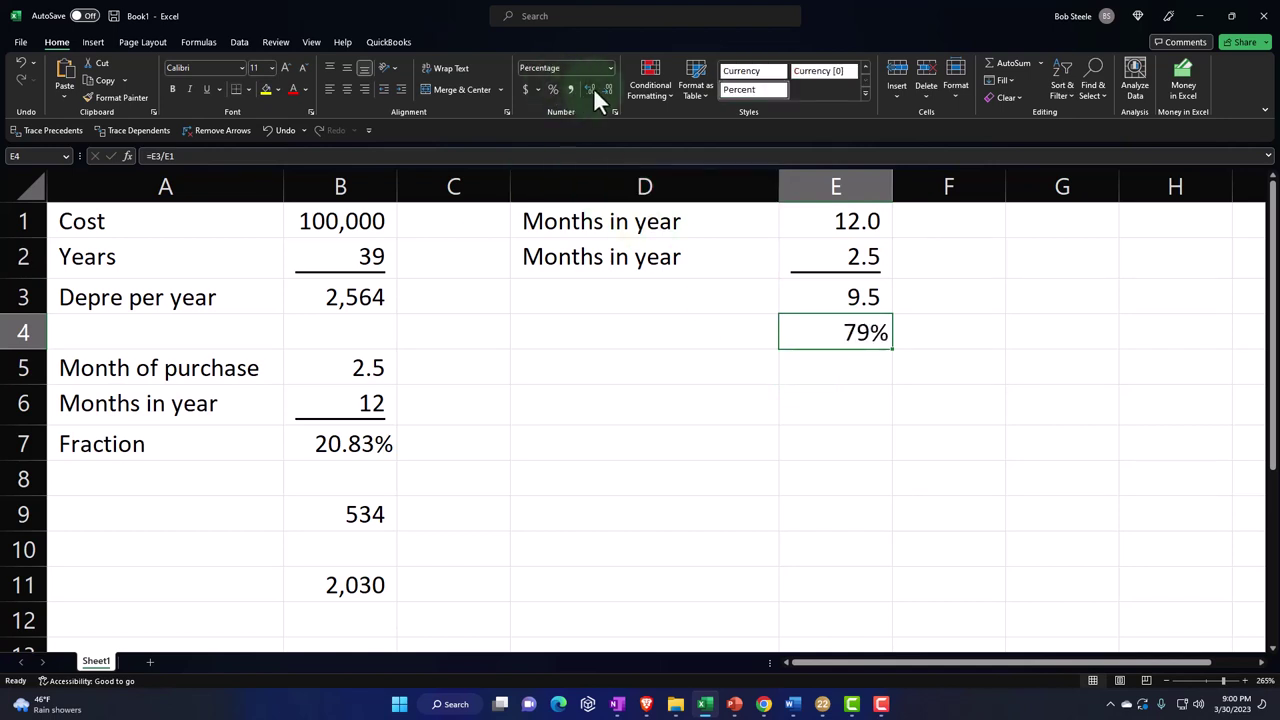
{"action": "left_click", "coordinate": [591, 88]}
{"action": "left_click", "coordinate": [591, 88]}
In E6, multiply the yearly depreciation by the remaining-year percentage using =B3*E4.
{"action": "left_click", "coordinate": [848, 406]}
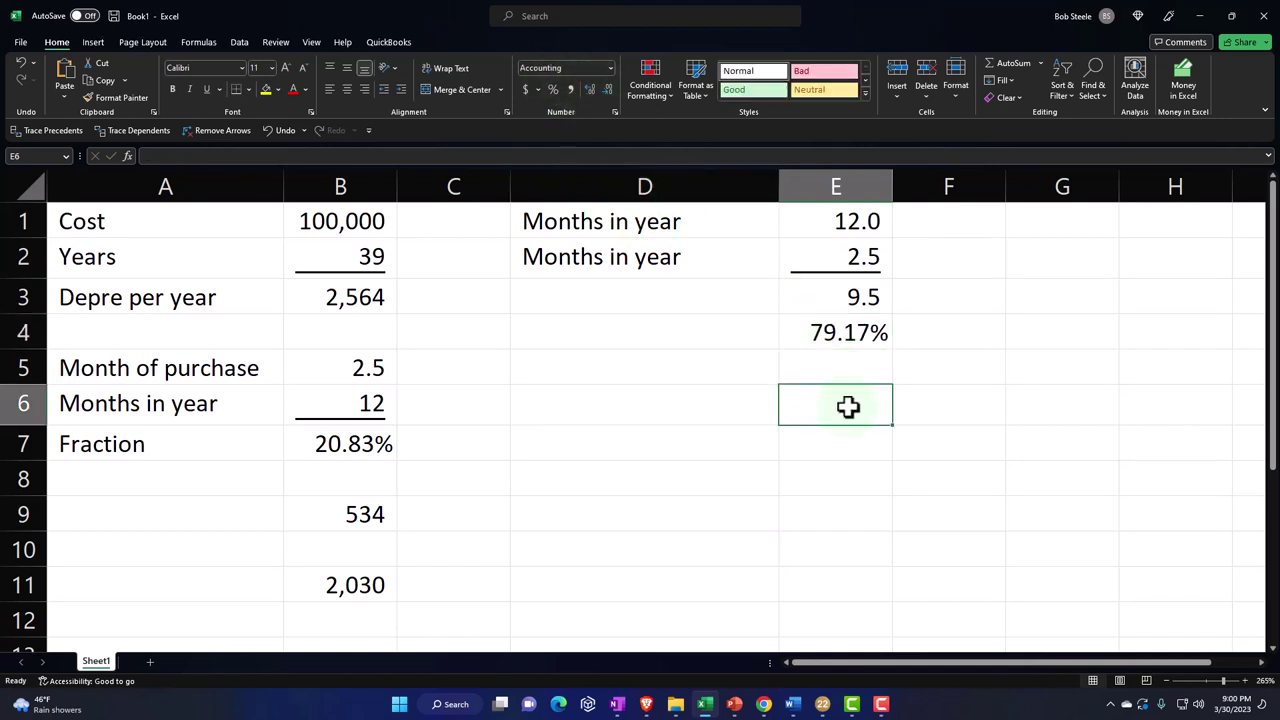
{"action": "type", "text": "="}
{"action": "key", "text": "Left"}
{"action": "key", "text": "Left"}
{"action": "key", "text": "Left"}
{"action": "key", "text": "Up"}
{"action": "key", "text": "Up"}
{"action": "key", "text": "Up"}
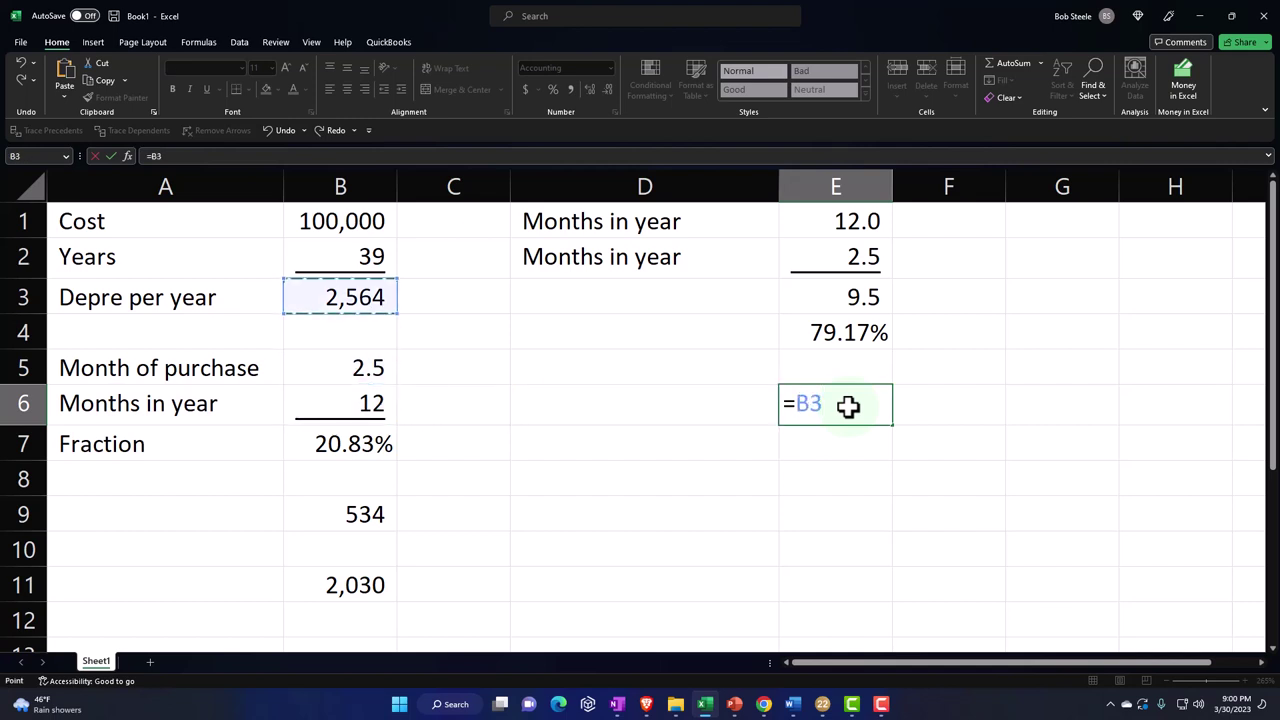
{"action": "type", "text": "*"}
{"action": "key", "text": "Up"}
{"action": "key", "text": "Up"}
{"action": "key", "text": "Return"}
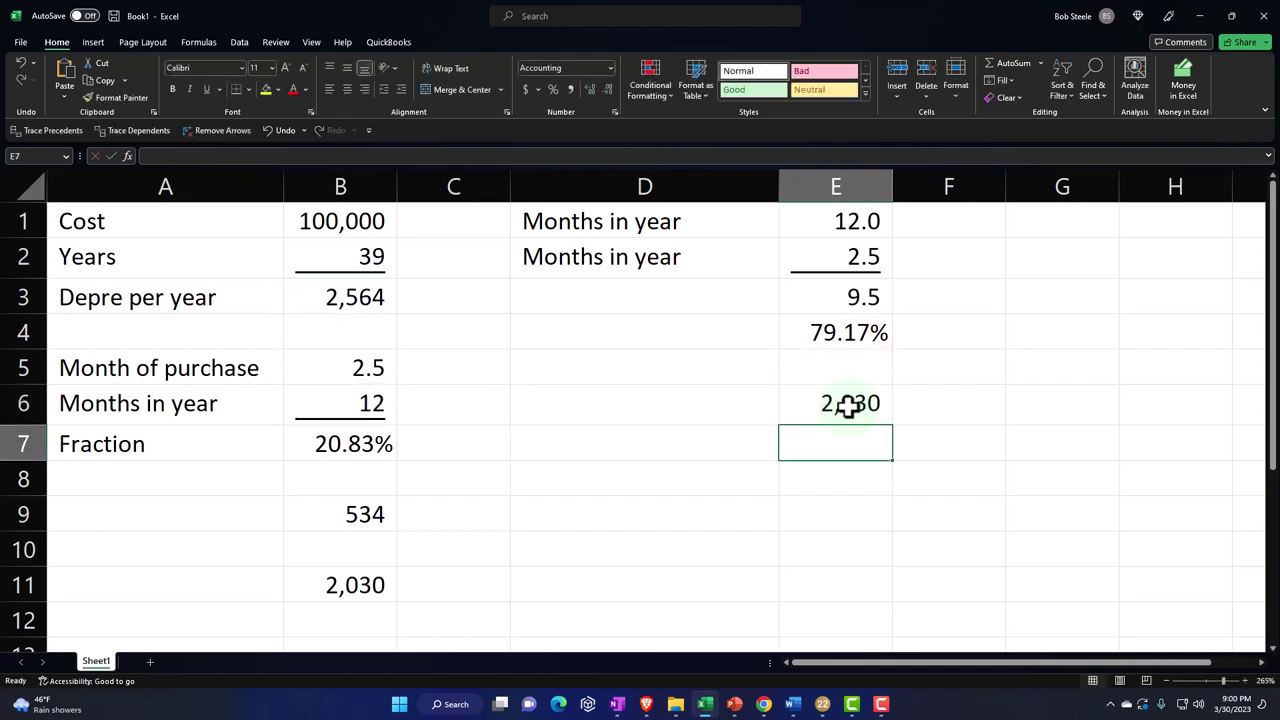